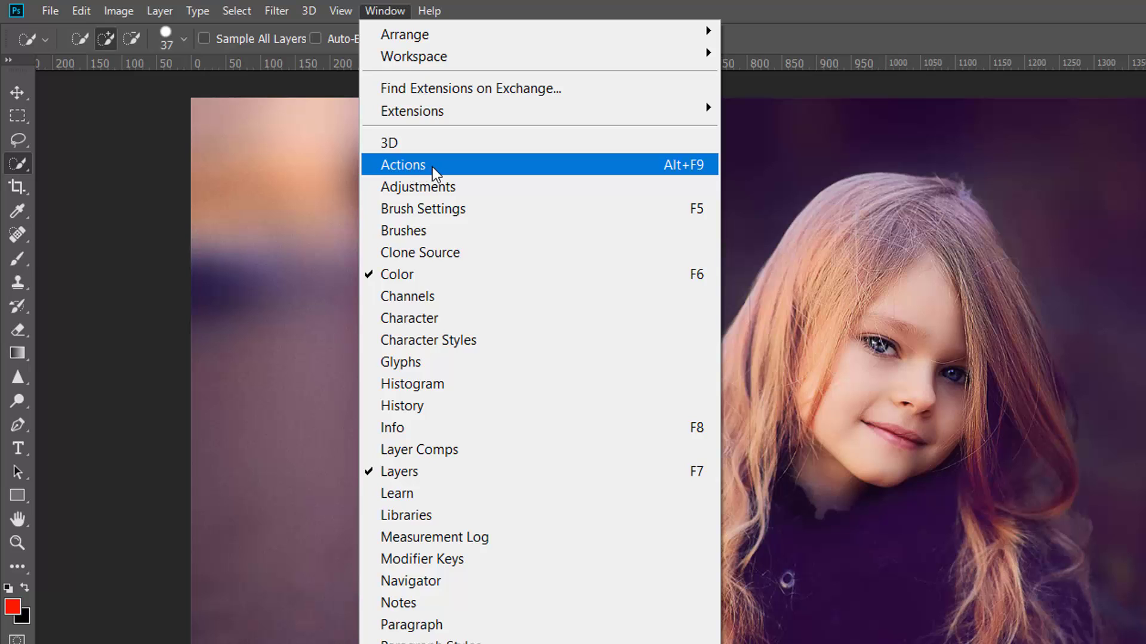
Step: Show the Actions panel and load Sparkling Star Brushes.abr and Sparkling Stars.atn from the Action & Brush folder
{"action": "left_click", "coordinate": [435, 167]}
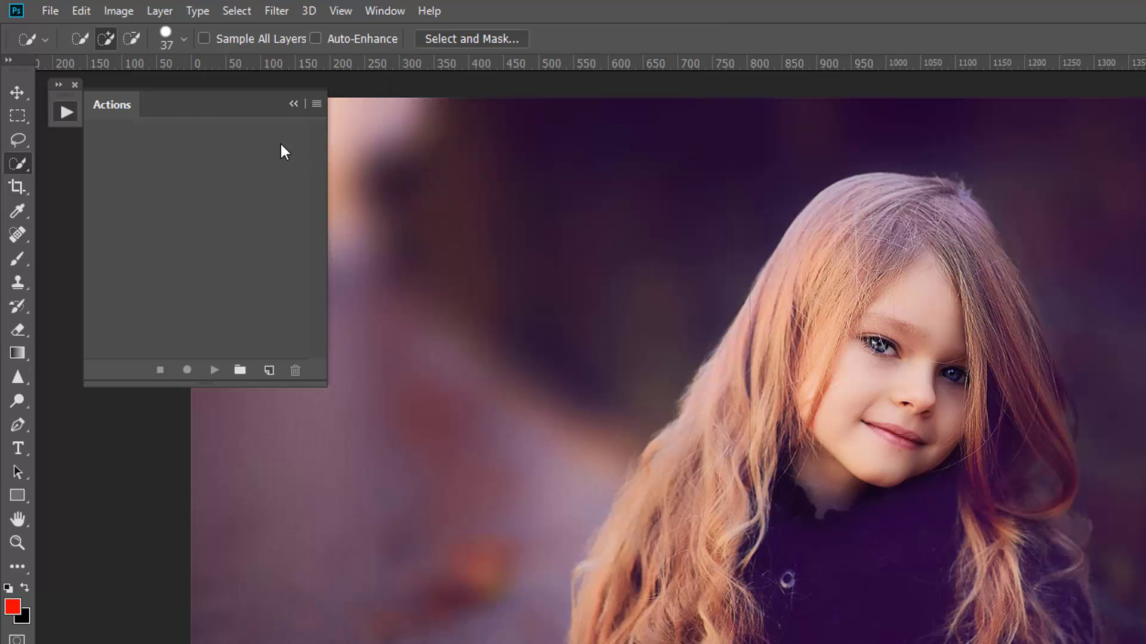
{"action": "left_click", "coordinate": [51, 10]}
{"action": "left_click", "coordinate": [67, 55]}
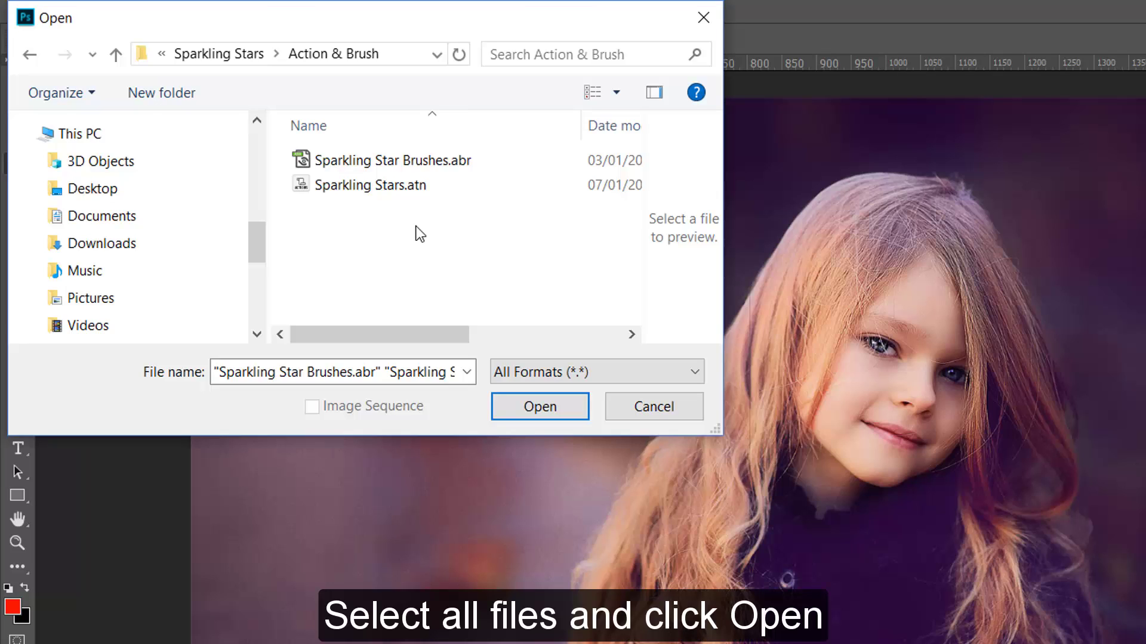
{"action": "left_click_drag", "start_coordinate": [416, 226], "coordinate": [319, 143]}
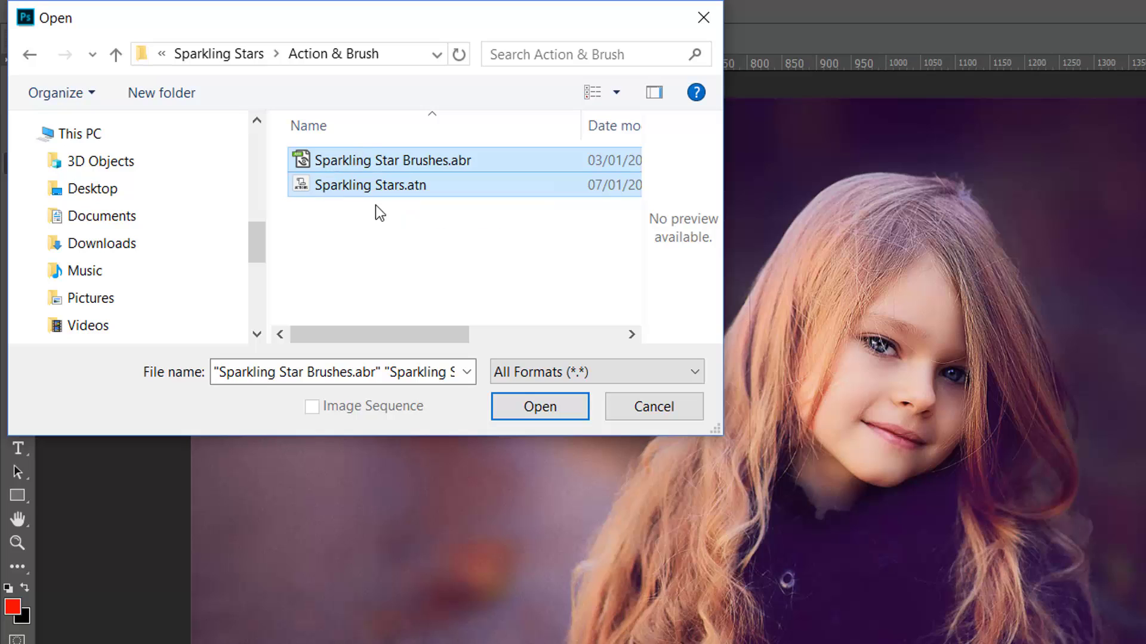
{"action": "left_click", "coordinate": [535, 409]}
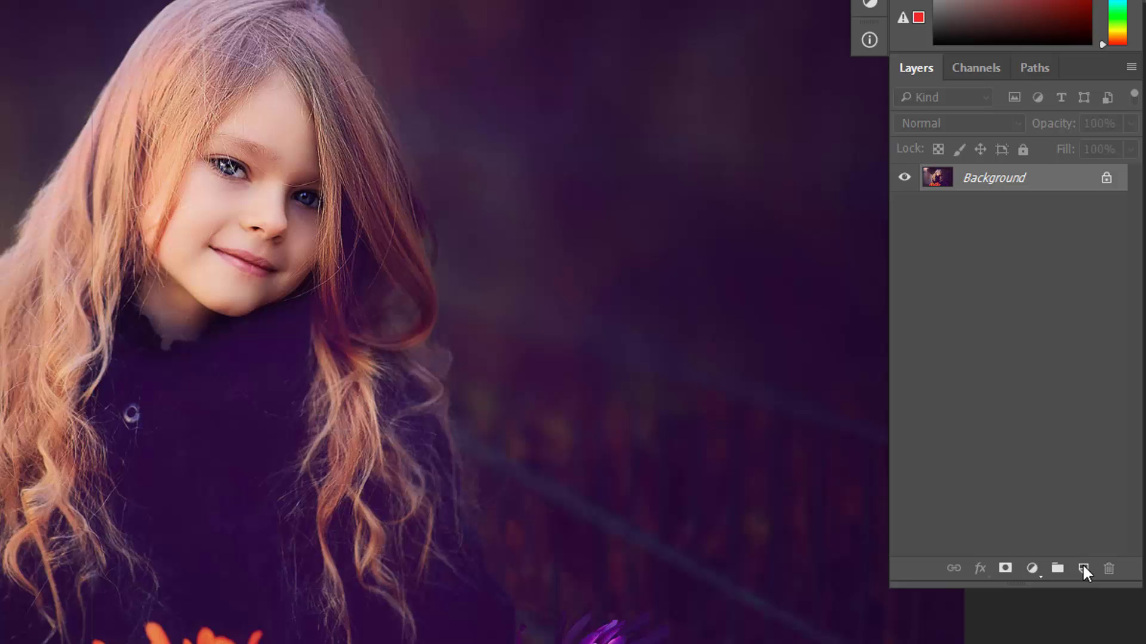
Step: Add a new layer above the Background and set up a soft Brush at 80 px with 0% hardness
{"action": "left_click", "coordinate": [1083, 568]}
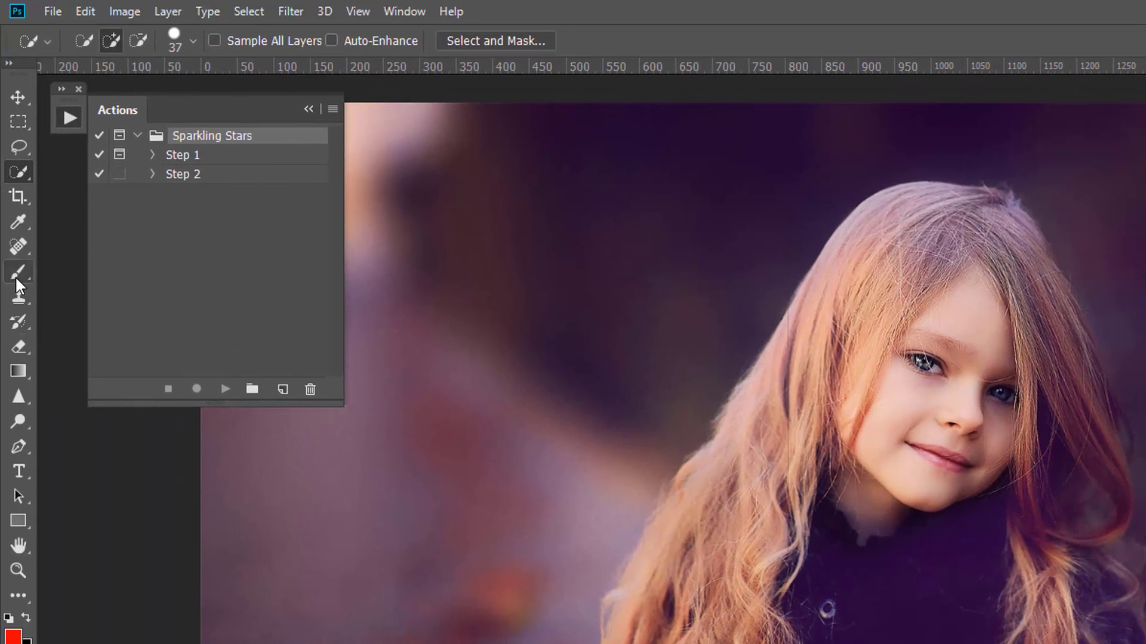
{"action": "left_click_drag", "start_coordinate": [16, 276], "coordinate": [77, 272]}
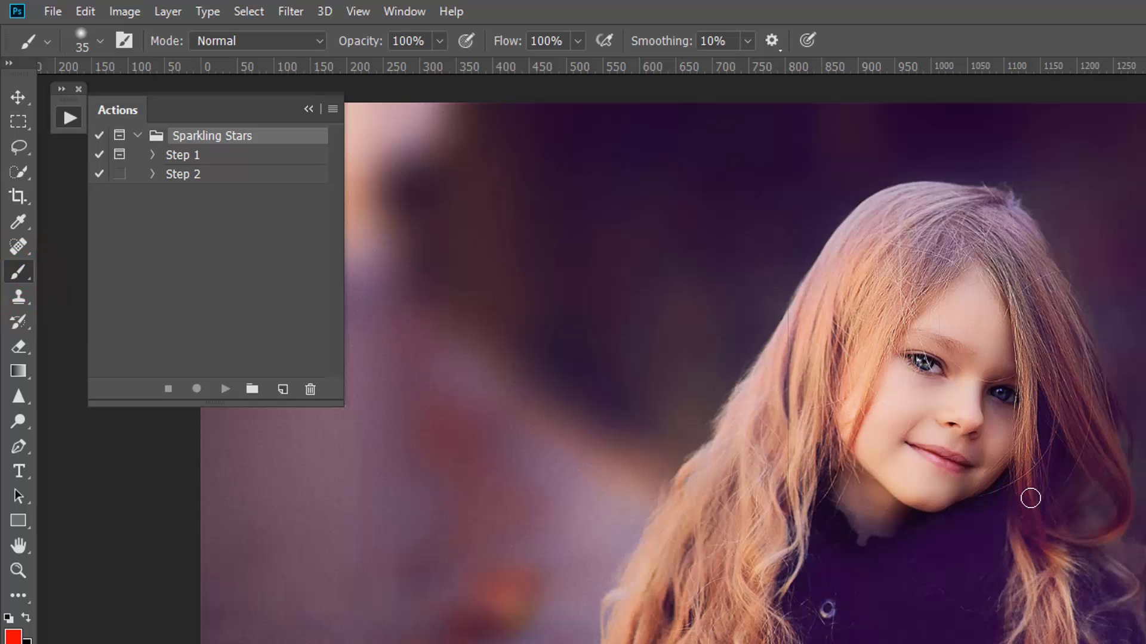
{"action": "right_click", "coordinate": [914, 403]}
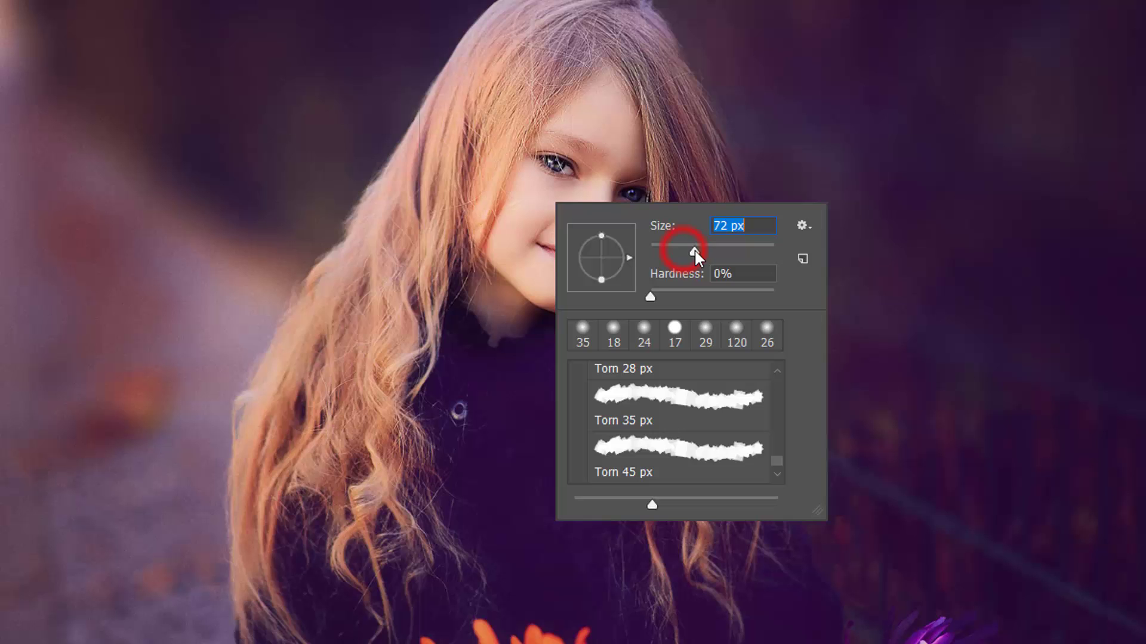
{"action": "left_click_drag", "start_coordinate": [694, 250], "coordinate": [700, 251]}
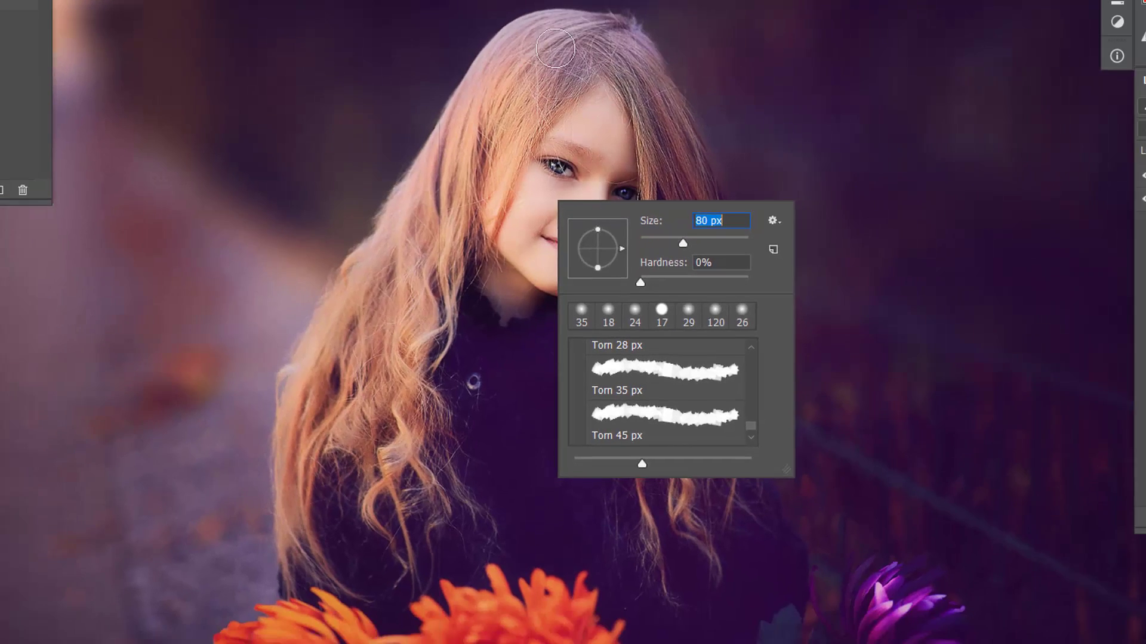
Step: Paint a red outline on the new layer around the girl's hair and body and the flowers
{"action": "mouse_move", "coordinate": [555, 48]}
{"action": "left_mouse_down"}
{"action": "mouse_move", "coordinate": [540, 51]}
{"action": "mouse_move", "coordinate": [617, 67]}
{"action": "mouse_move", "coordinate": [657, 116]}
{"action": "mouse_move", "coordinate": [695, 242]}
{"action": "mouse_move", "coordinate": [691, 295]}
{"action": "left_mouse_up"}
{"action": "left_click_drag", "start_coordinate": [591, 126], "coordinate": [677, 266]}
{"action": "mouse_move", "coordinate": [540, 66]}
{"action": "left_mouse_down"}
{"action": "mouse_move", "coordinate": [402, 271]}
{"action": "mouse_move", "coordinate": [385, 333]}
{"action": "mouse_move", "coordinate": [383, 314]}
{"action": "mouse_move", "coordinate": [364, 333]}
{"action": "mouse_move", "coordinate": [340, 404]}
{"action": "mouse_move", "coordinate": [357, 528]}
{"action": "mouse_move", "coordinate": [352, 507]}
{"action": "mouse_move", "coordinate": [319, 579]}
{"action": "mouse_move", "coordinate": [267, 605]}
{"action": "mouse_move", "coordinate": [265, 637]}
{"action": "left_mouse_up"}
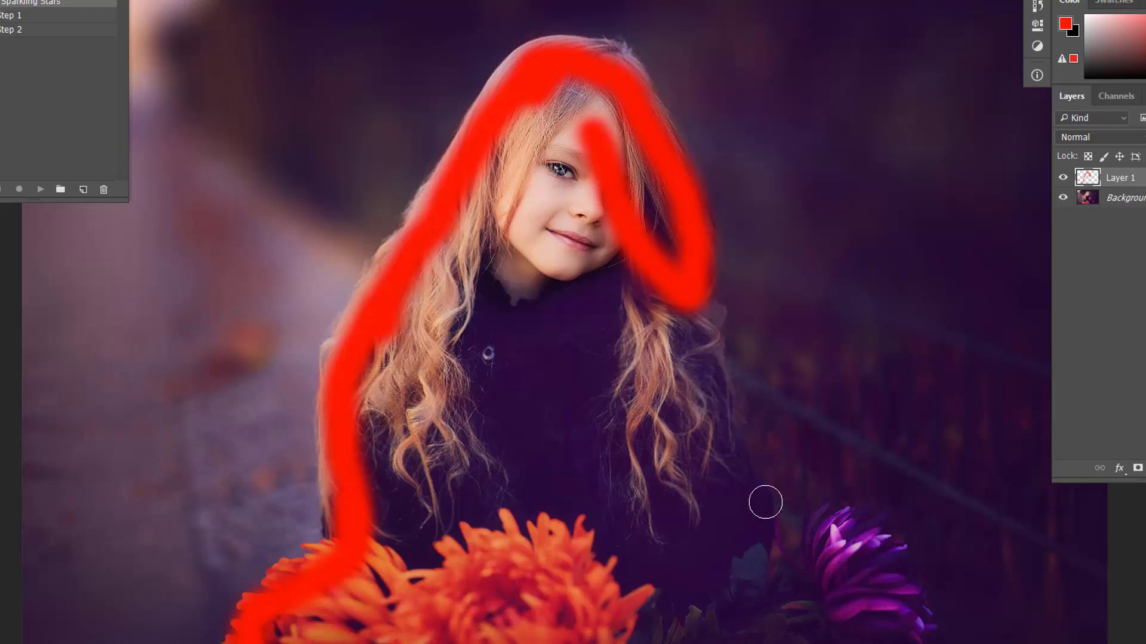
{"action": "mouse_move", "coordinate": [761, 463]}
{"action": "left_mouse_down"}
{"action": "mouse_move", "coordinate": [877, 578]}
{"action": "mouse_move", "coordinate": [889, 636]}
{"action": "left_mouse_up"}
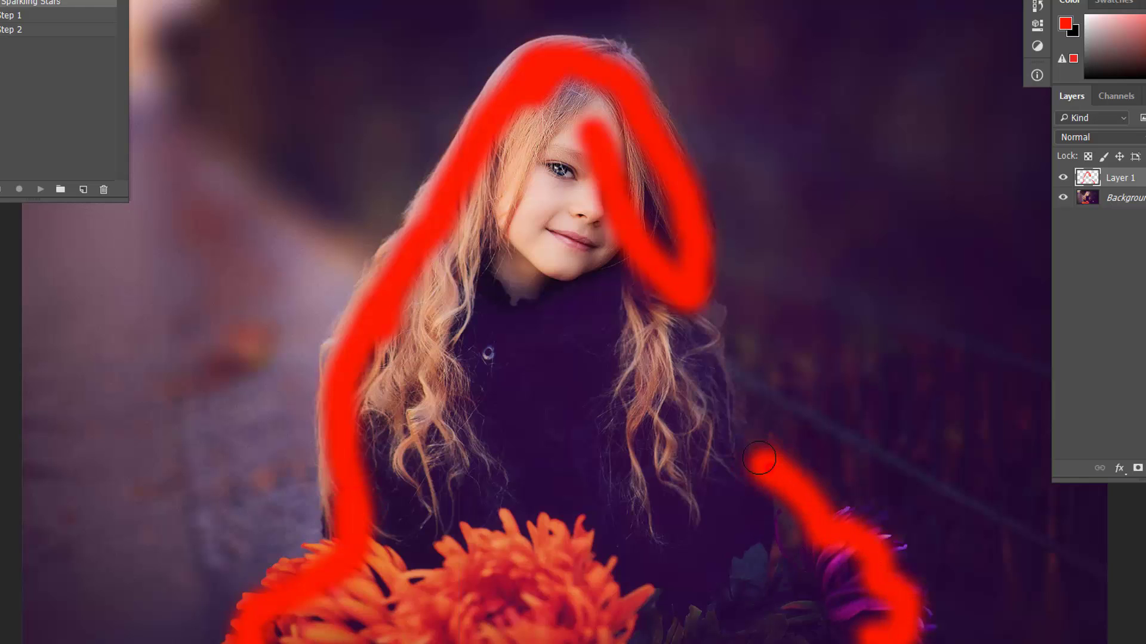
{"action": "mouse_move", "coordinate": [767, 461]}
{"action": "left_mouse_down"}
{"action": "mouse_move", "coordinate": [722, 401]}
{"action": "mouse_move", "coordinate": [706, 303]}
{"action": "mouse_move", "coordinate": [688, 286]}
{"action": "left_mouse_up"}
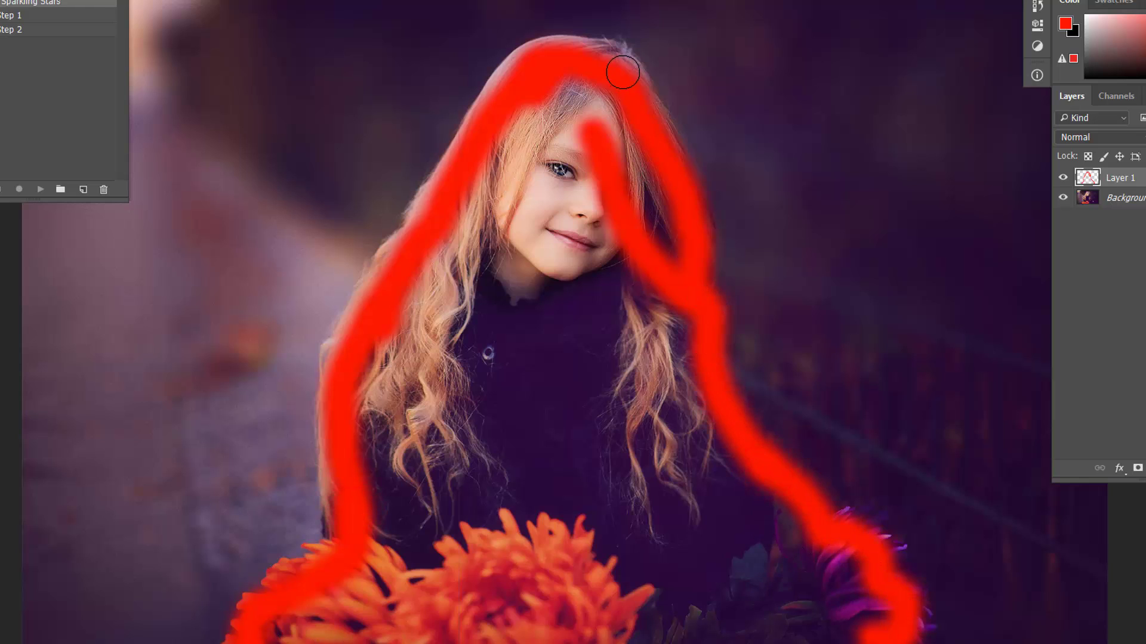
{"action": "mouse_move", "coordinate": [617, 61]}
{"action": "left_mouse_down"}
{"action": "mouse_move", "coordinate": [539, 49]}
{"action": "mouse_move", "coordinate": [456, 161]}
{"action": "mouse_move", "coordinate": [399, 245]}
{"action": "mouse_move", "coordinate": [376, 387]}
{"action": "left_mouse_up"}
Step: Enlarge the brush to 250 px and fill the inside of the outline with red, covering the girl and the flowers
{"action": "right_click", "coordinate": [607, 227]}
{"action": "left_click_drag", "start_coordinate": [731, 263], "coordinate": [744, 263]}
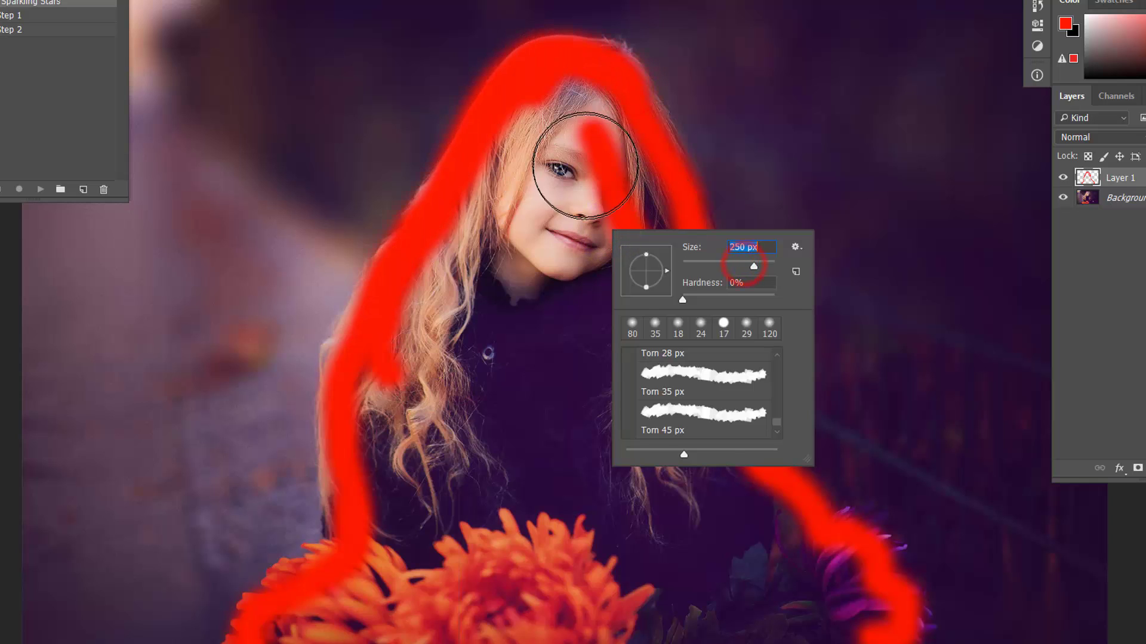
{"action": "mouse_move", "coordinate": [603, 227]}
{"action": "left_mouse_down"}
{"action": "mouse_move", "coordinate": [575, 174]}
{"action": "mouse_move", "coordinate": [588, 149]}
{"action": "mouse_move", "coordinate": [650, 418]}
{"action": "mouse_move", "coordinate": [475, 251]}
{"action": "mouse_move", "coordinate": [406, 525]}
{"action": "mouse_move", "coordinate": [596, 384]}
{"action": "mouse_move", "coordinate": [540, 611]}
{"action": "mouse_move", "coordinate": [320, 613]}
{"action": "mouse_move", "coordinate": [456, 601]}
{"action": "mouse_move", "coordinate": [772, 621]}
{"action": "mouse_move", "coordinate": [637, 254]}
{"action": "mouse_move", "coordinate": [568, 110]}
{"action": "mouse_move", "coordinate": [660, 544]}
{"action": "mouse_move", "coordinate": [655, 384]}
{"action": "mouse_move", "coordinate": [818, 583]}
{"action": "mouse_move", "coordinate": [545, 543]}
{"action": "mouse_move", "coordinate": [383, 545]}
{"action": "left_mouse_up"}
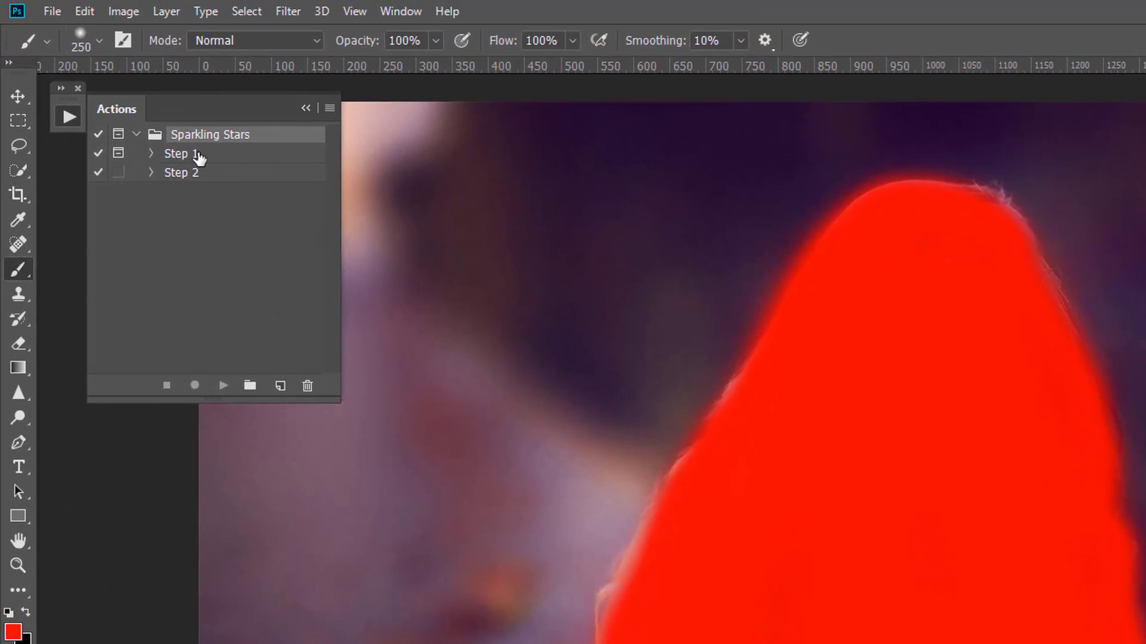
Step: Run the Step 1 action of the Sparkling Stars set and dismiss its closing message
{"action": "left_click", "coordinate": [198, 154]}
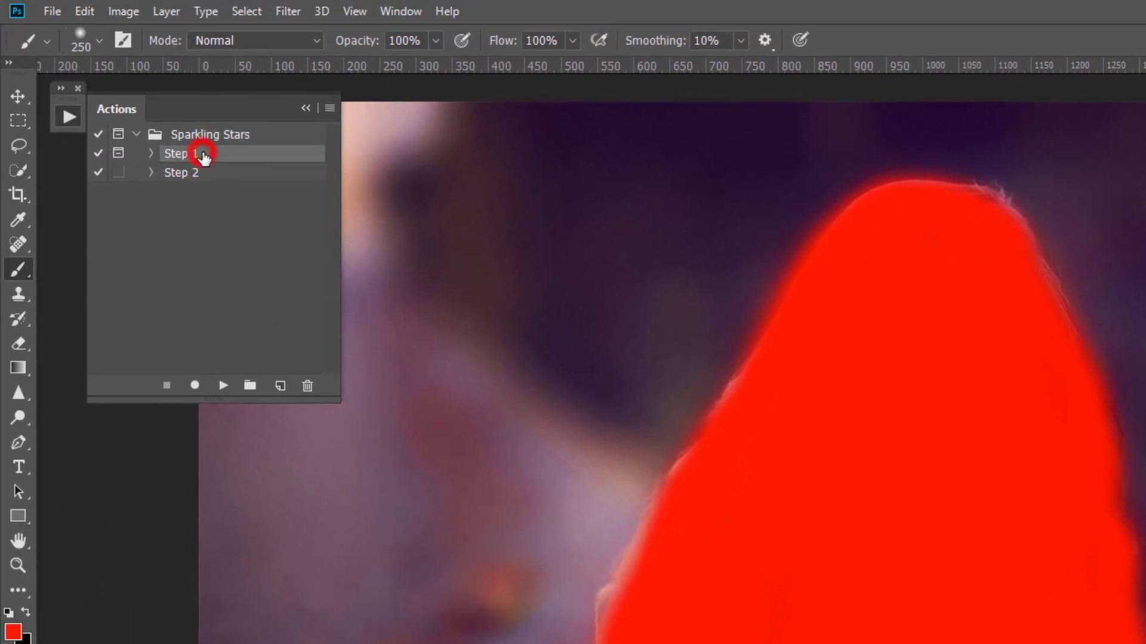
{"action": "left_click", "coordinate": [223, 387]}
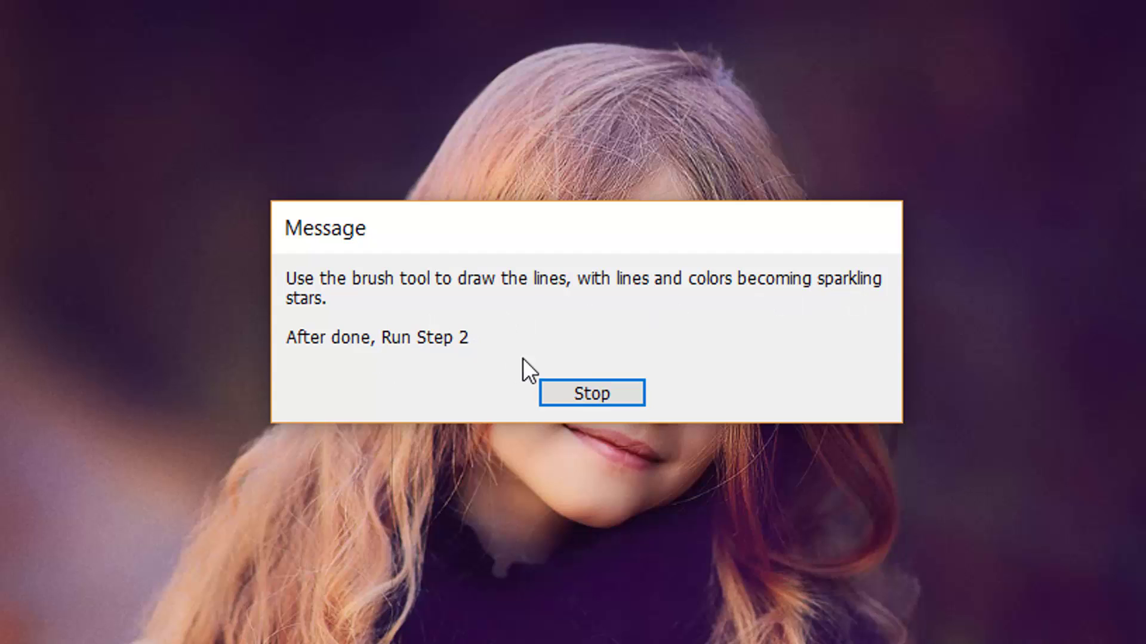
{"action": "left_click", "coordinate": [608, 393]}
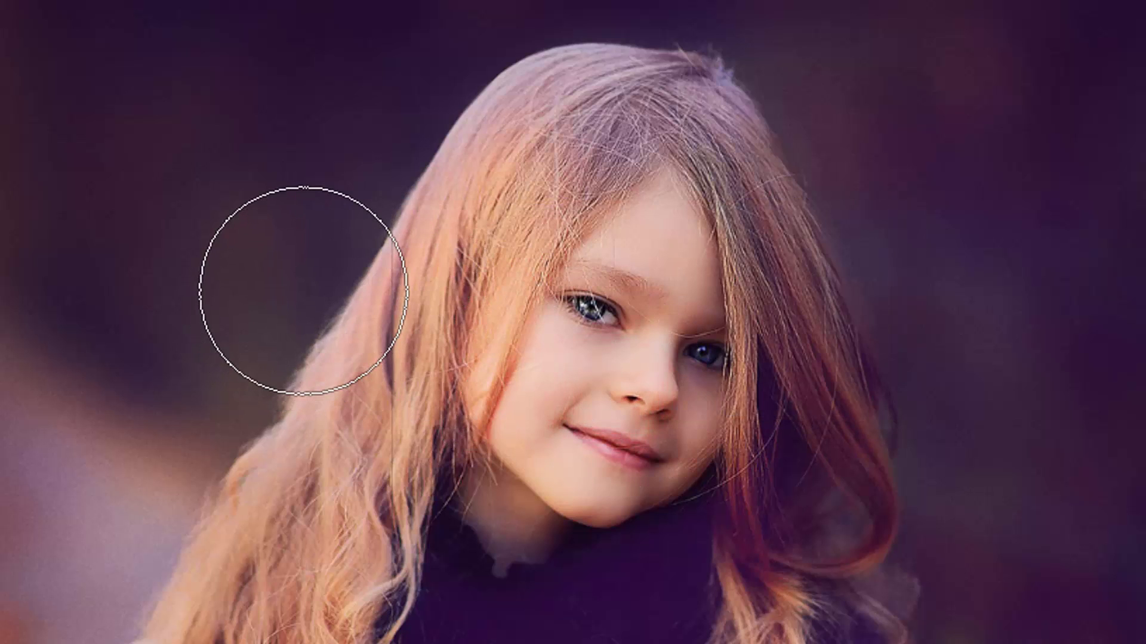
Step: Paint a blue-violet line across the top of the girl's head with a 24 px brush on the Draw here layer
{"action": "right_click", "coordinate": [384, 231]}
{"action": "mouse_move", "coordinate": [570, 294]}
{"action": "left_mouse_down"}
{"action": "mouse_move", "coordinate": [550, 298]}
{"action": "mouse_move", "coordinate": [560, 299]}
{"action": "left_mouse_up"}
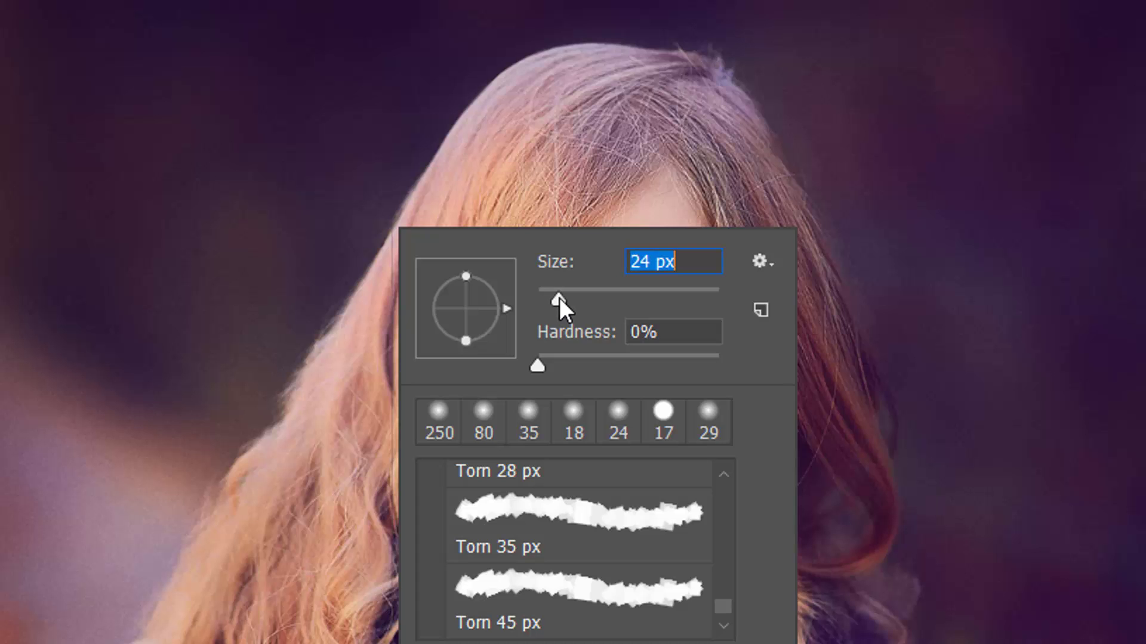
{"action": "left_click", "coordinate": [1125, 123]}
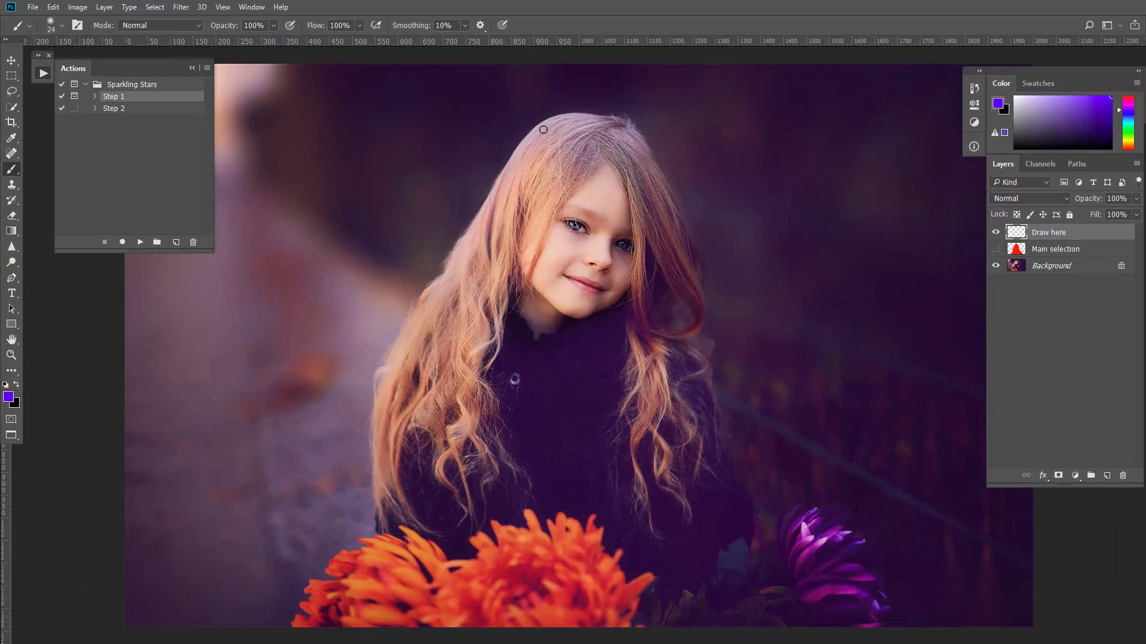
{"action": "left_click_drag", "start_coordinate": [537, 132], "coordinate": [649, 151]}
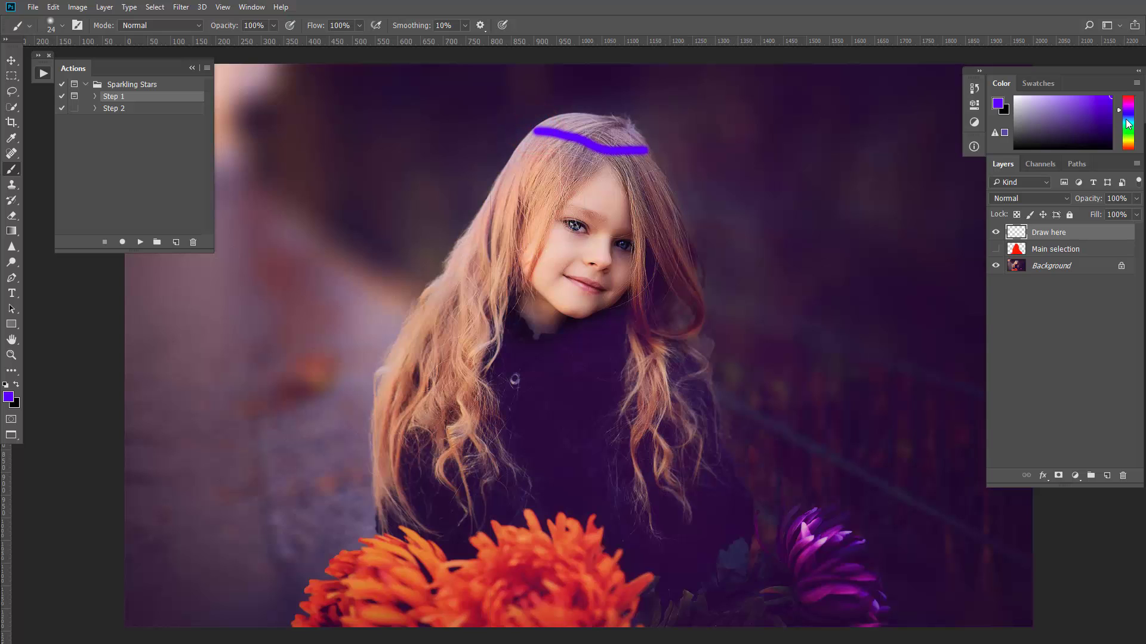
Step: Draw a light-blue crown shape above the violet line on the girl's head with an 18 px brush
{"action": "left_click", "coordinate": [1126, 119]}
{"action": "right_click", "coordinate": [676, 130]}
{"action": "left_click", "coordinate": [746, 157]}
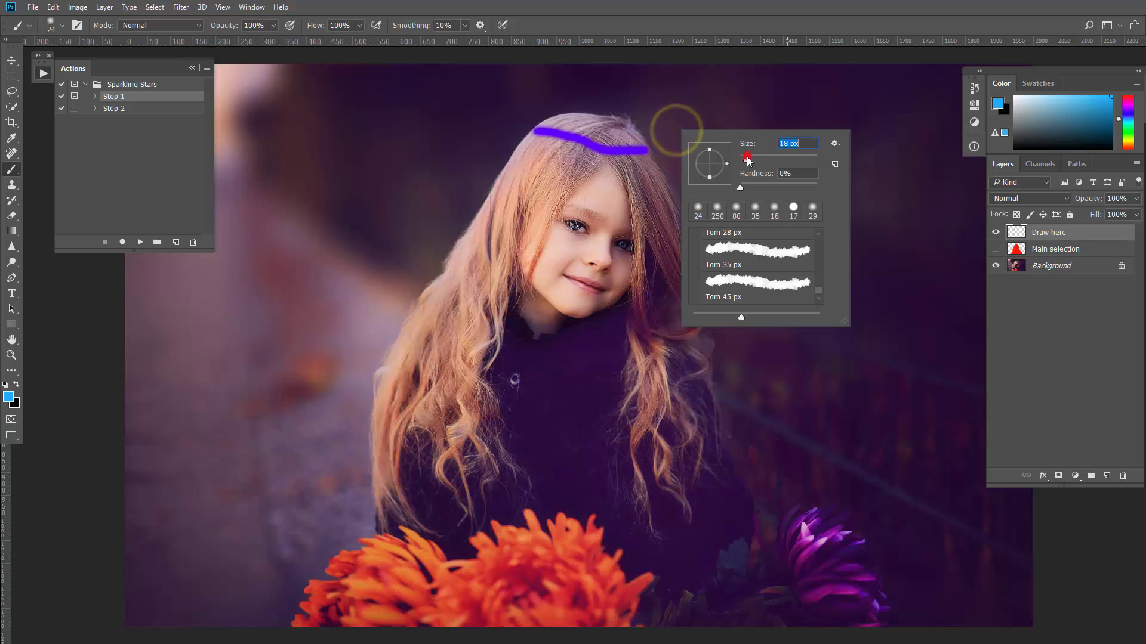
{"action": "left_click", "coordinate": [551, 114]}
{"action": "mouse_move", "coordinate": [551, 114]}
{"action": "left_mouse_down"}
{"action": "mouse_move", "coordinate": [612, 140]}
{"action": "mouse_move", "coordinate": [654, 135]}
{"action": "left_mouse_up"}
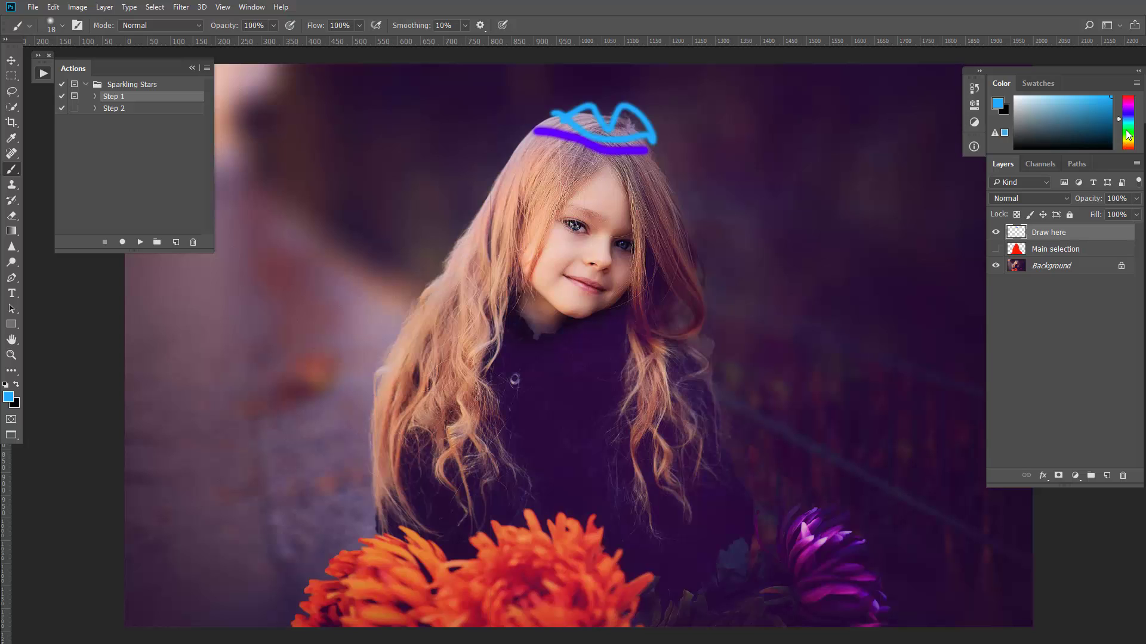
Step: Paint five wavy yellow strands down both sides of the girl's hair
{"action": "left_click", "coordinate": [1127, 139]}
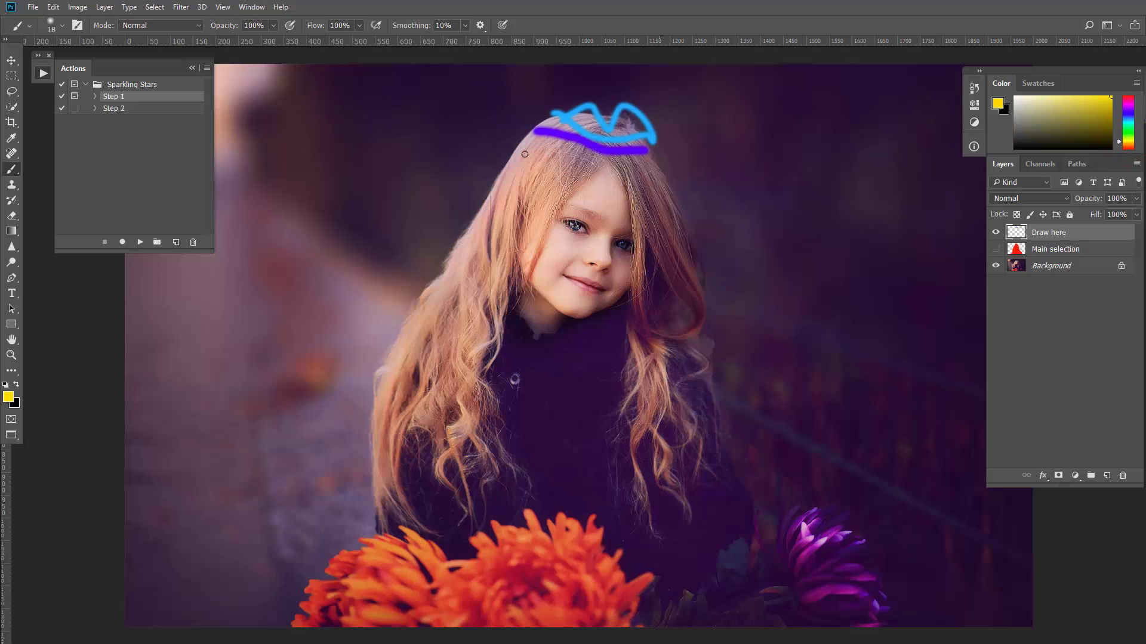
{"action": "mouse_move", "coordinate": [512, 163]}
{"action": "left_mouse_down"}
{"action": "mouse_move", "coordinate": [491, 236]}
{"action": "mouse_move", "coordinate": [427, 322]}
{"action": "left_mouse_up"}
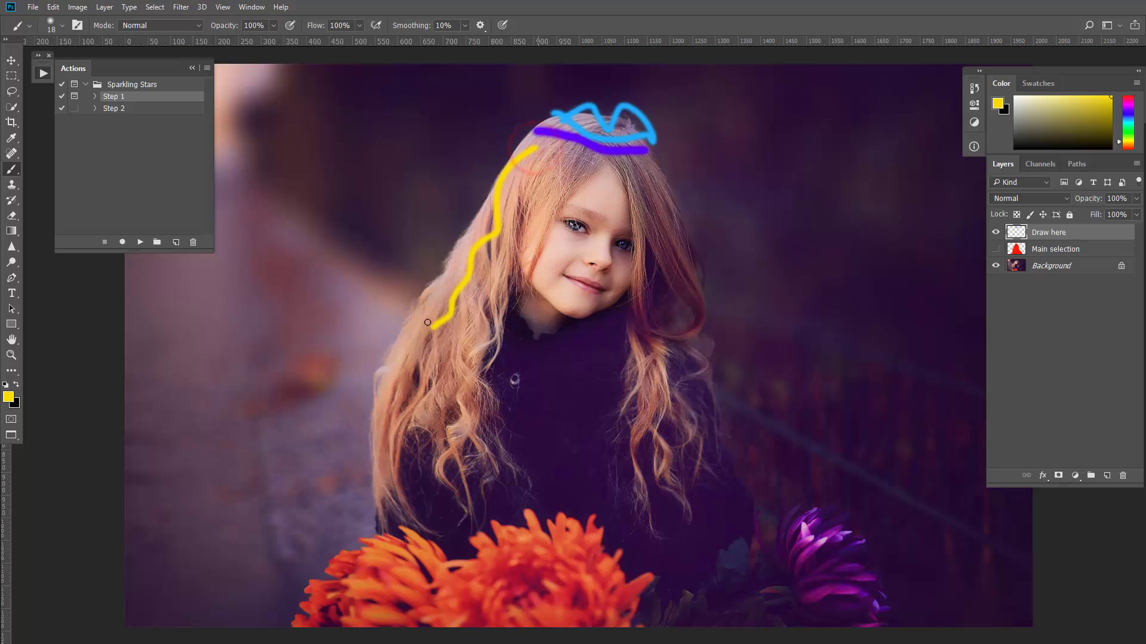
{"action": "mouse_move", "coordinate": [456, 269]}
{"action": "left_mouse_down"}
{"action": "mouse_move", "coordinate": [382, 376]}
{"action": "mouse_move", "coordinate": [385, 404]}
{"action": "left_mouse_up"}
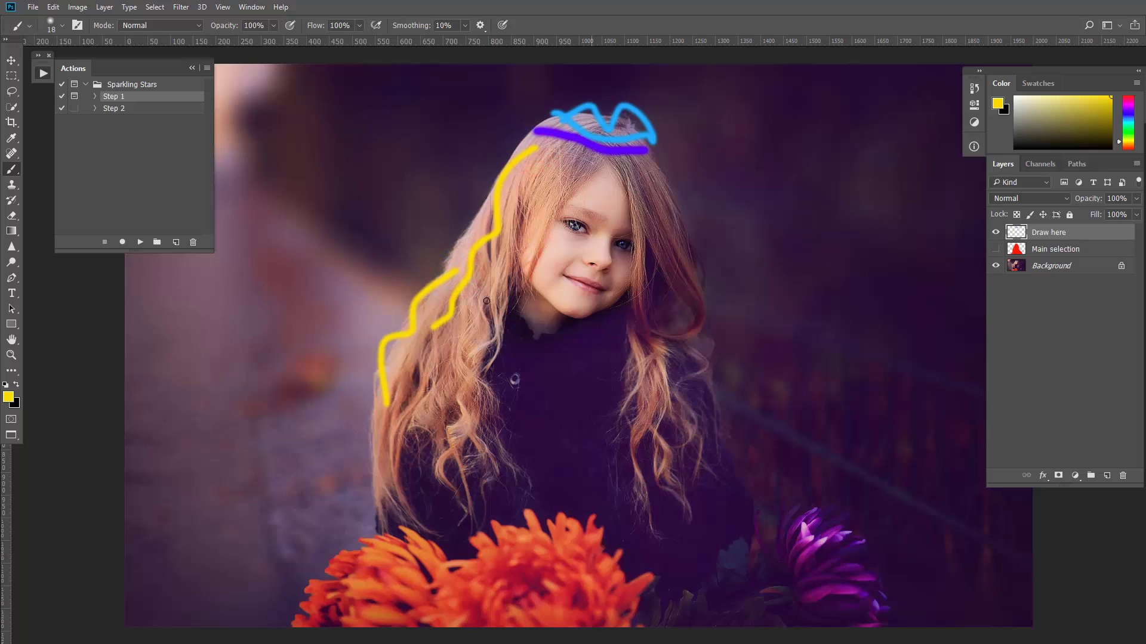
{"action": "mouse_move", "coordinate": [490, 309]}
{"action": "left_mouse_down"}
{"action": "mouse_move", "coordinate": [462, 364]}
{"action": "mouse_move", "coordinate": [461, 433]}
{"action": "left_mouse_up"}
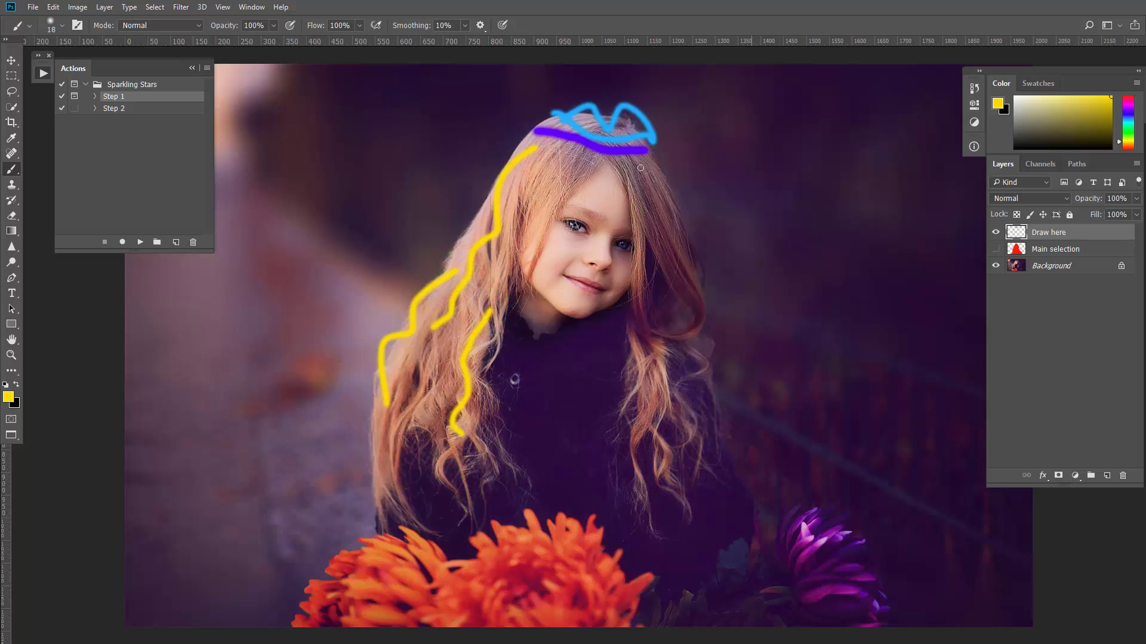
{"action": "mouse_move", "coordinate": [640, 167]}
{"action": "left_mouse_down"}
{"action": "mouse_move", "coordinate": [691, 318]}
{"action": "mouse_move", "coordinate": [671, 341]}
{"action": "left_mouse_up"}
{"action": "mouse_move", "coordinate": [647, 290]}
{"action": "left_mouse_down"}
{"action": "mouse_move", "coordinate": [642, 390]}
{"action": "mouse_move", "coordinate": [646, 439]}
{"action": "left_mouse_up"}
Step: Paint thinner wavy orange strands along both sides of the girl's hair with a 13 px brush
{"action": "left_click", "coordinate": [1125, 144]}
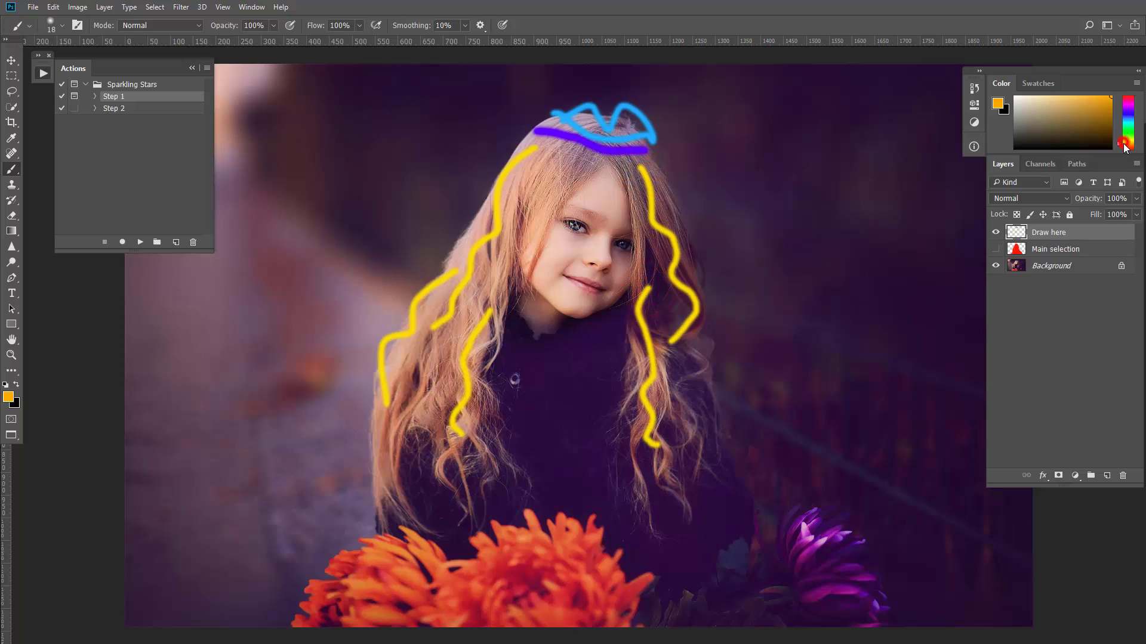
{"action": "right_click", "coordinate": [554, 216]}
{"action": "left_click", "coordinate": [613, 235]}
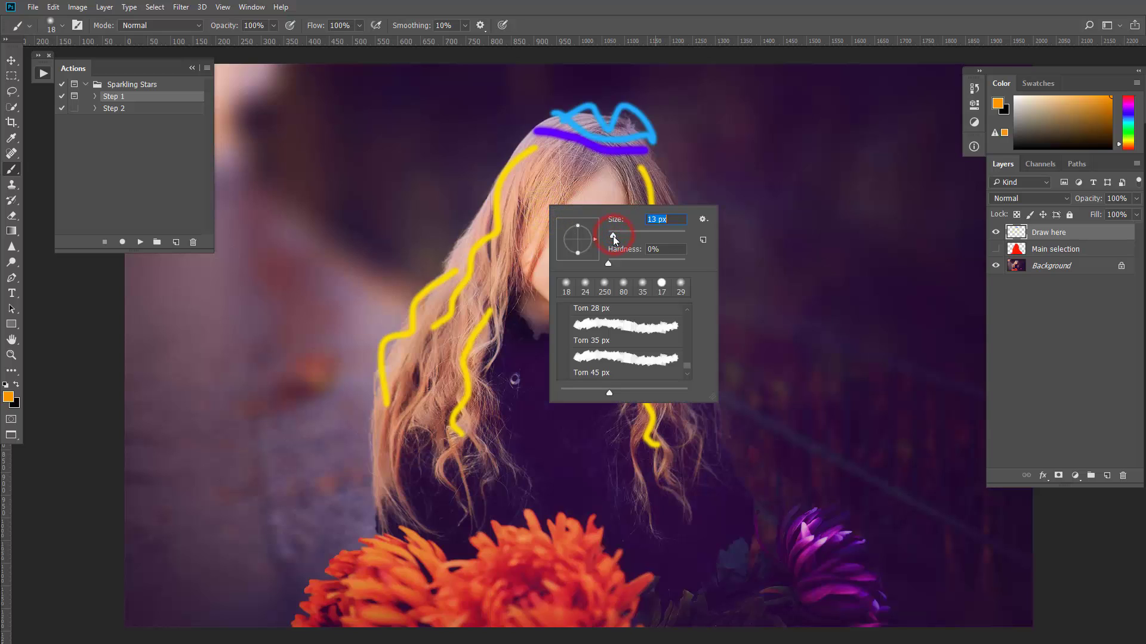
{"action": "mouse_move", "coordinate": [545, 148]}
{"action": "left_mouse_down"}
{"action": "mouse_move", "coordinate": [422, 351]}
{"action": "mouse_move", "coordinate": [456, 483]}
{"action": "left_mouse_up"}
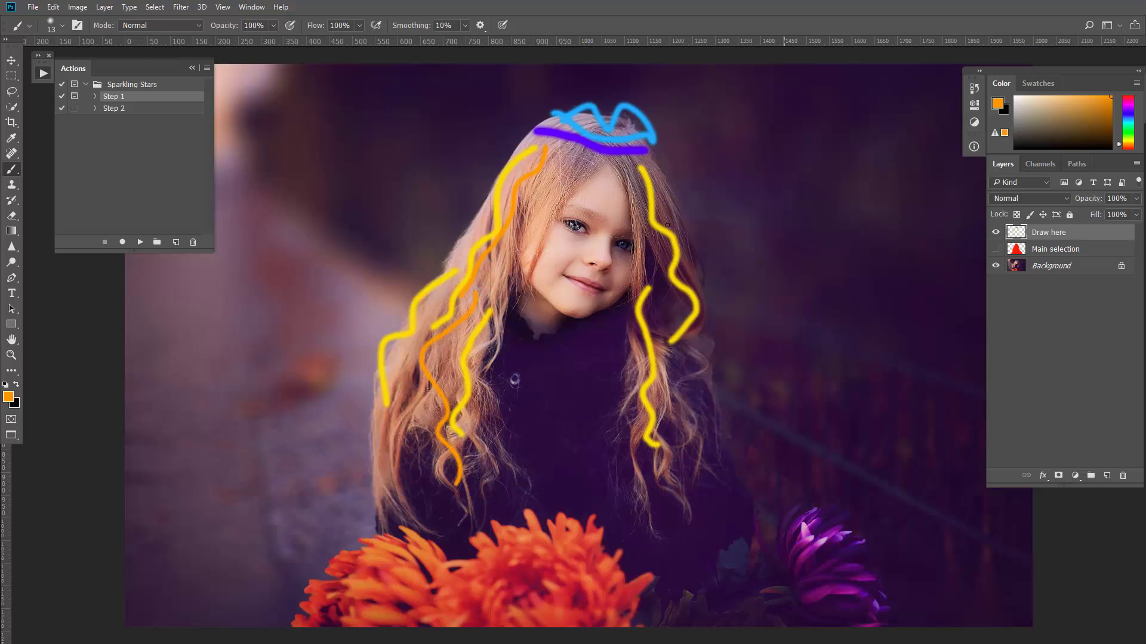
{"action": "mouse_move", "coordinate": [656, 197]}
{"action": "left_mouse_down"}
{"action": "mouse_move", "coordinate": [674, 285]}
{"action": "mouse_move", "coordinate": [656, 334]}
{"action": "mouse_move", "coordinate": [691, 468]}
{"action": "left_mouse_up"}
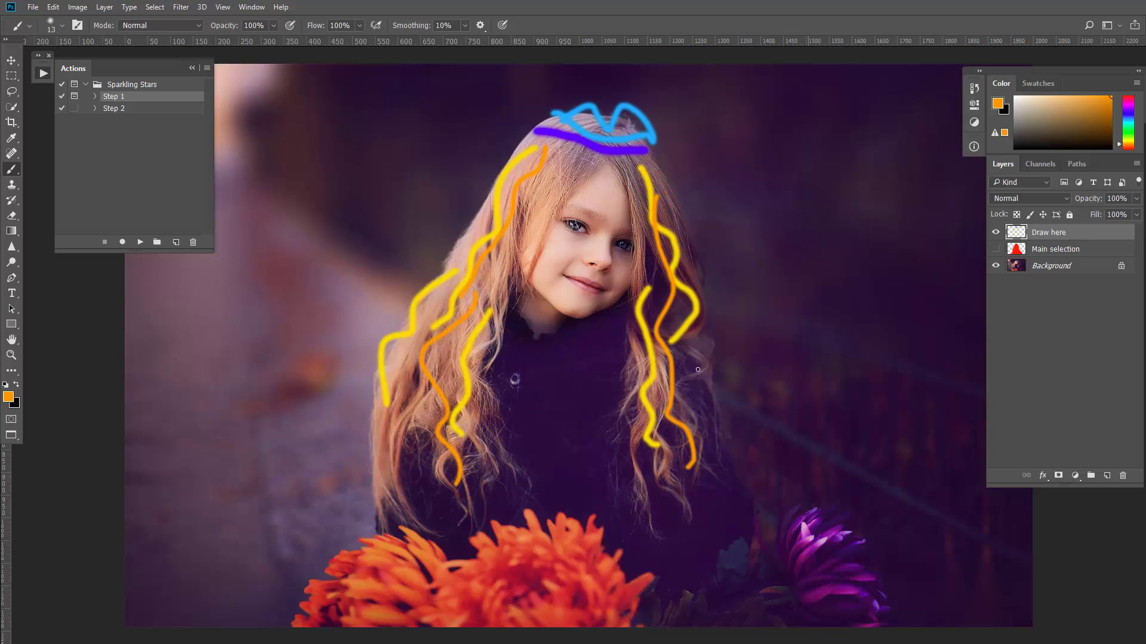
{"action": "mouse_move", "coordinate": [662, 417]}
{"action": "left_mouse_down"}
{"action": "mouse_move", "coordinate": [694, 473]}
{"action": "mouse_move", "coordinate": [691, 500]}
{"action": "left_mouse_up"}
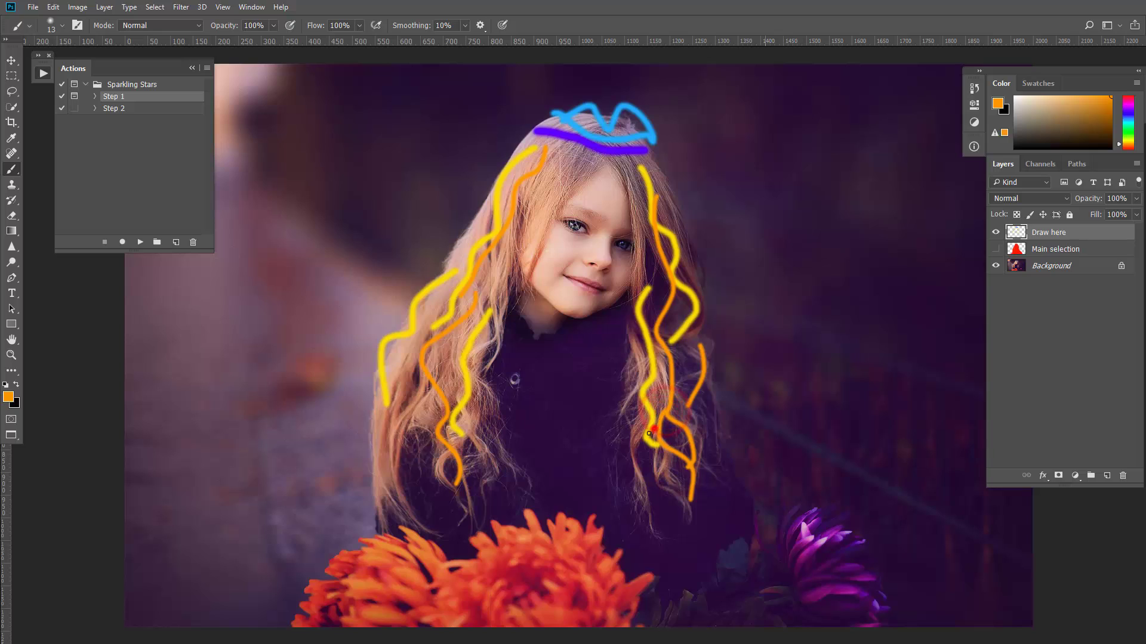
{"action": "mouse_move", "coordinate": [641, 400]}
{"action": "left_mouse_down"}
{"action": "mouse_move", "coordinate": [653, 498]}
{"action": "mouse_move", "coordinate": [643, 466]}
{"action": "left_mouse_up"}
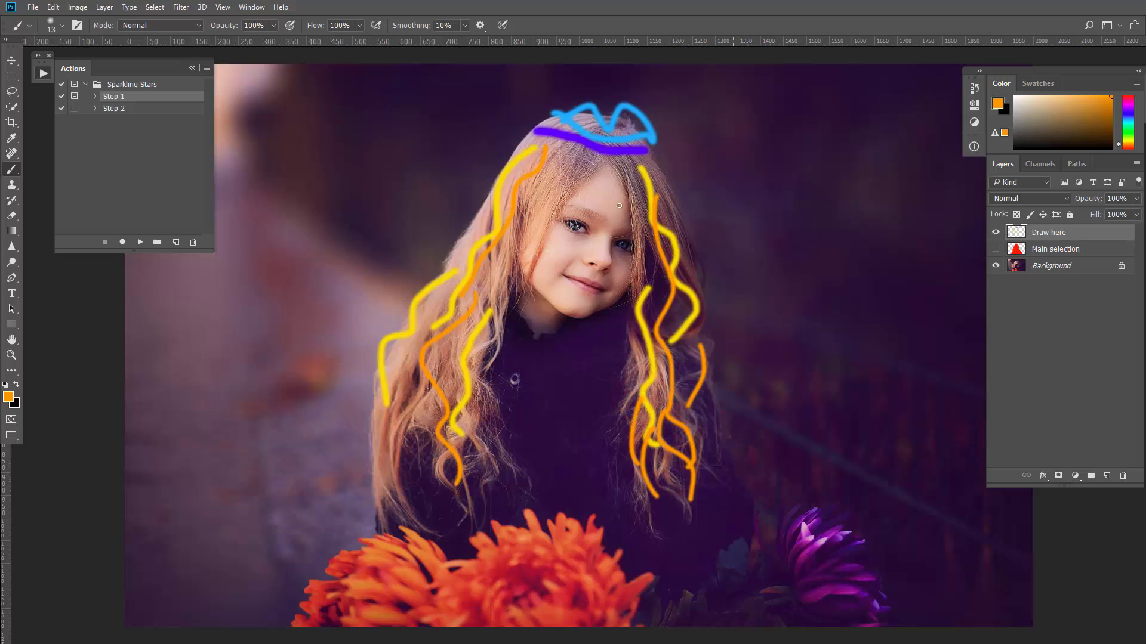
{"action": "left_click_drag", "start_coordinate": [571, 159], "coordinate": [480, 210]}
Step: Add small magenta accent strokes to the crown on the girl's head
{"action": "left_click", "coordinate": [1128, 105]}
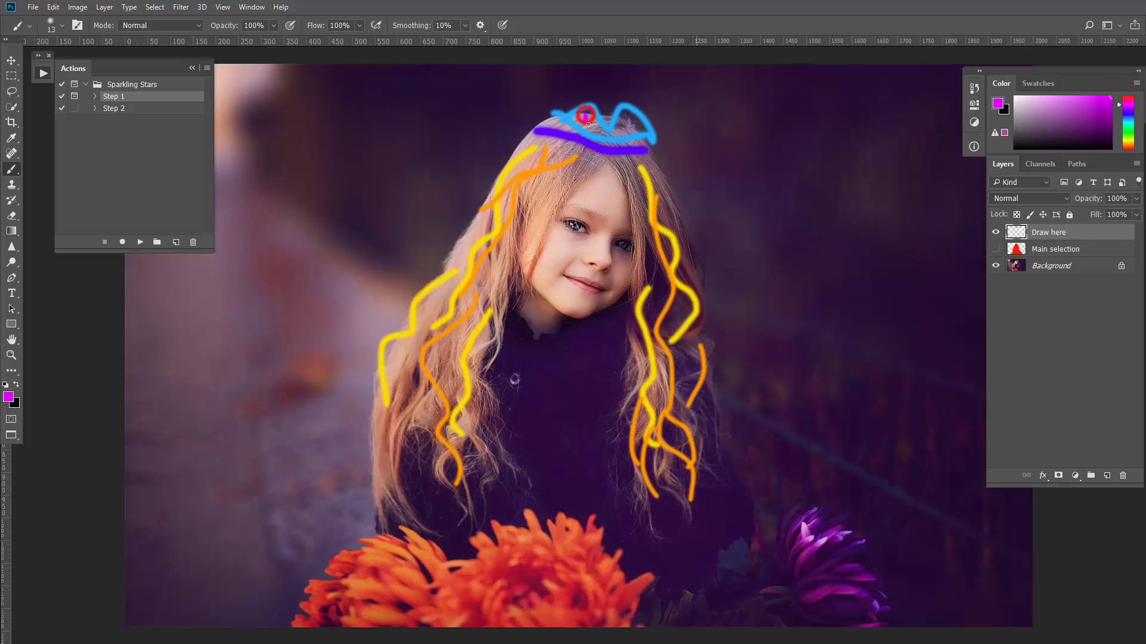
{"action": "mouse_move", "coordinate": [587, 123]}
{"action": "left_mouse_down"}
{"action": "mouse_move", "coordinate": [631, 124]}
{"action": "mouse_move", "coordinate": [554, 116]}
{"action": "left_mouse_up"}
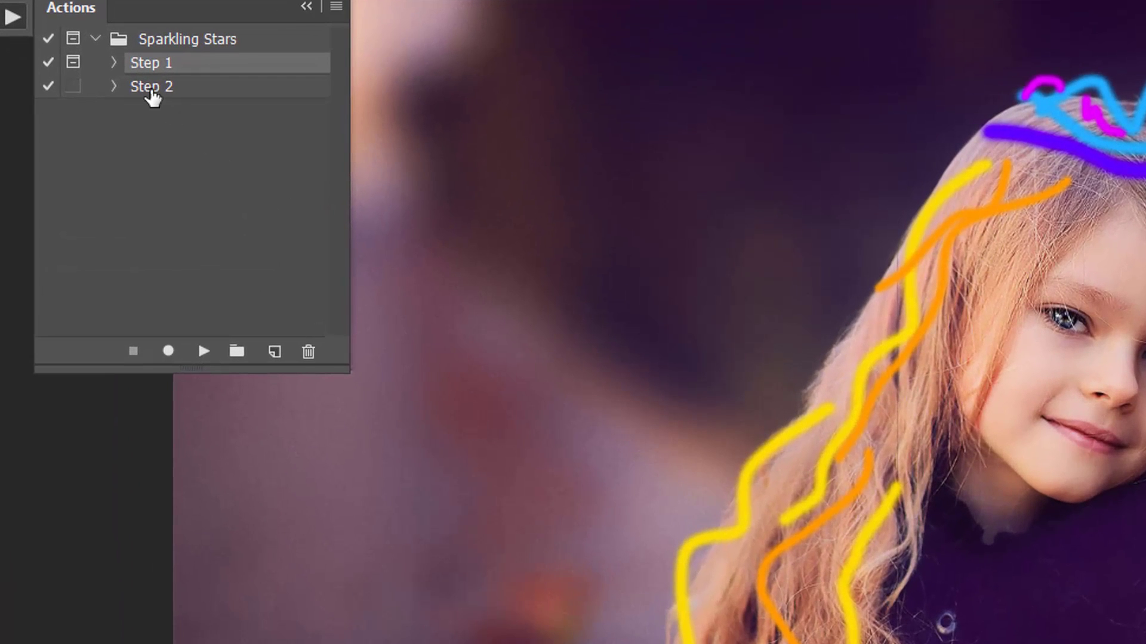
Step: Run the Step 2 action of the Sparkling Stars set to generate the star effects
{"action": "left_click", "coordinate": [160, 90]}
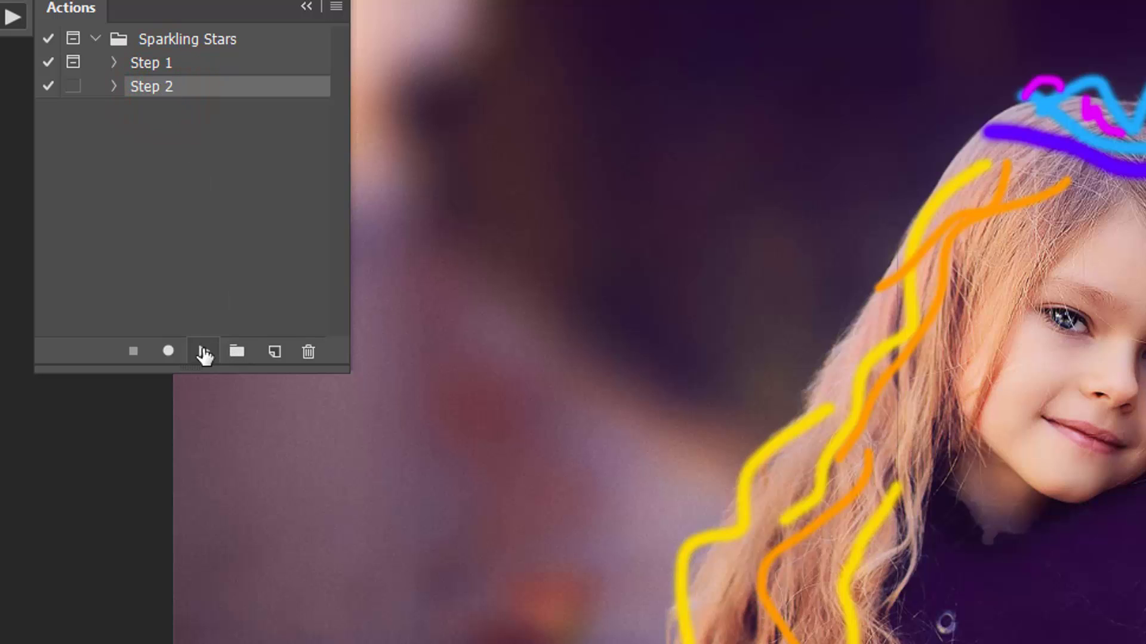
{"action": "left_click", "coordinate": [203, 352]}
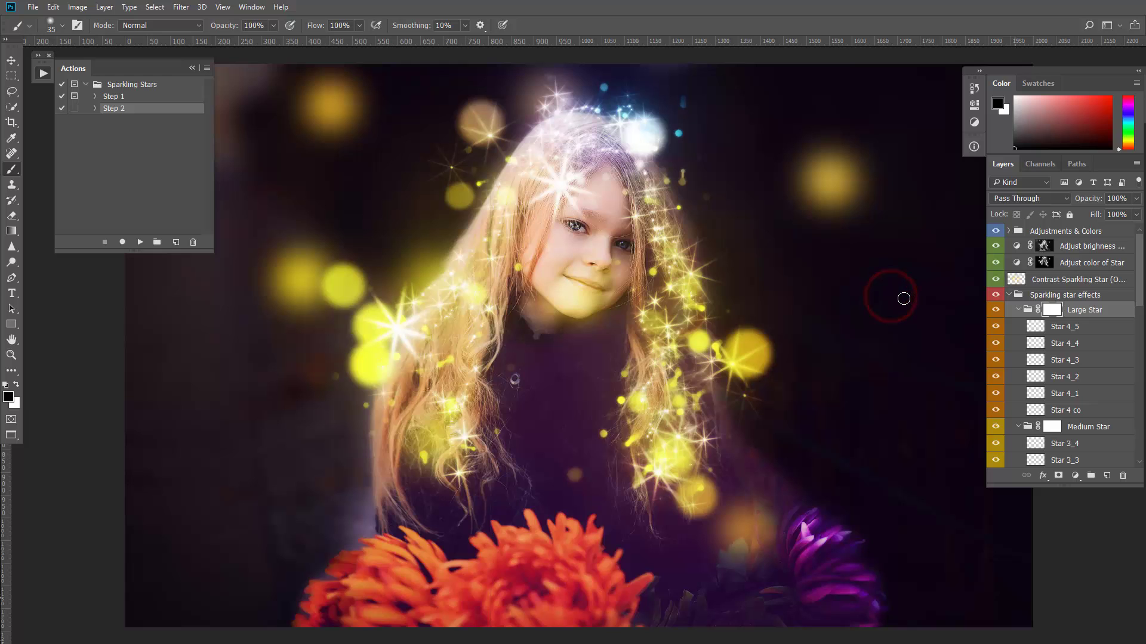
Step: View the finished star effect in full-screen mode, fitting the image to the screen and enlarging it for inspection
{"action": "key", "text": "f"}
{"action": "key", "text": "f"}
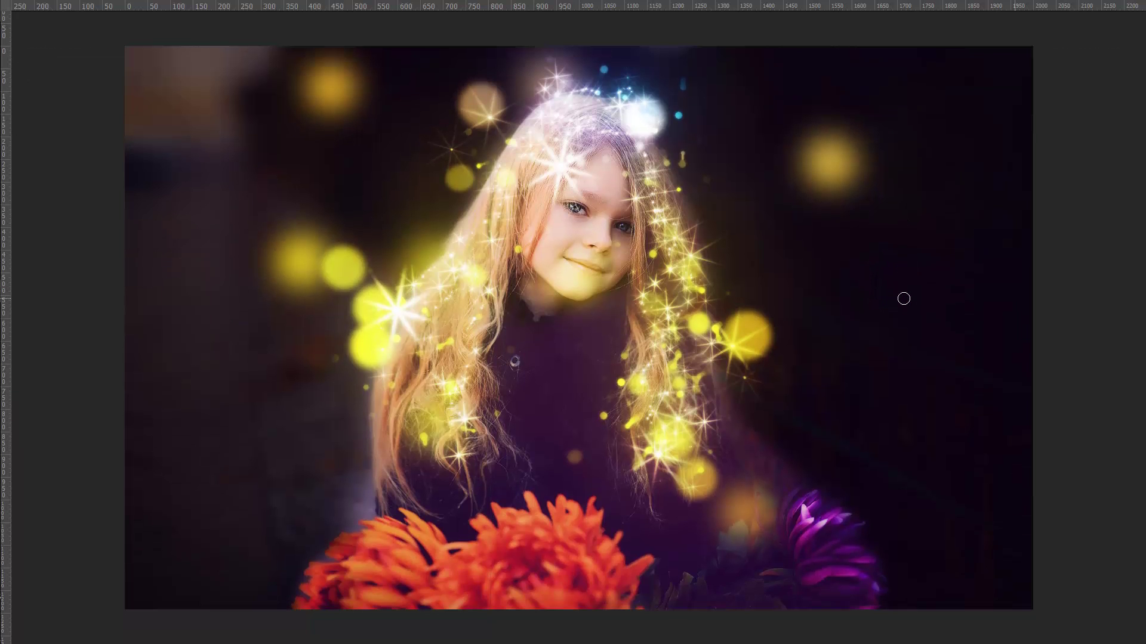
{"action": "key", "text": "ctrl+0"}
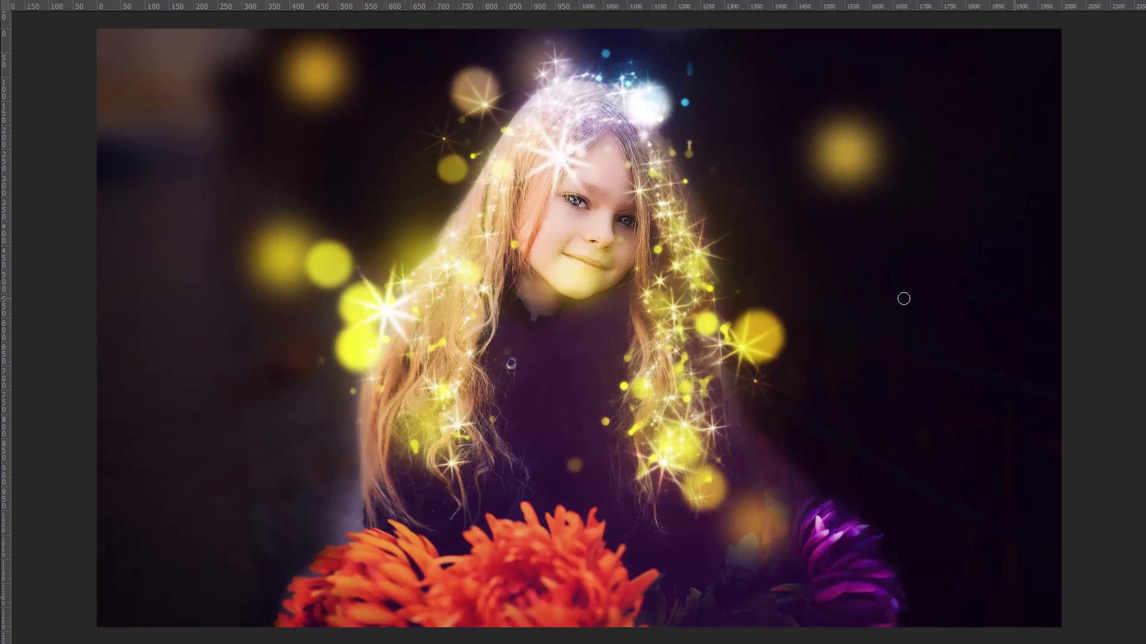
{"action": "key", "text": "ctrl+plus"}
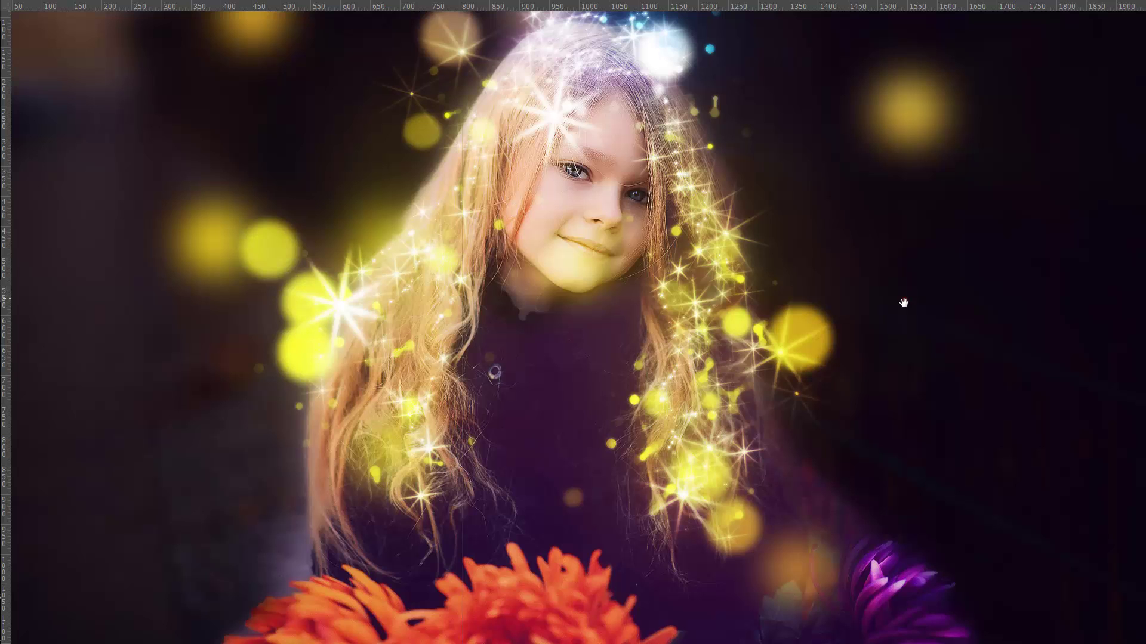
{"action": "left_click_drag", "start_coordinate": [903, 299], "coordinate": [877, 278]}
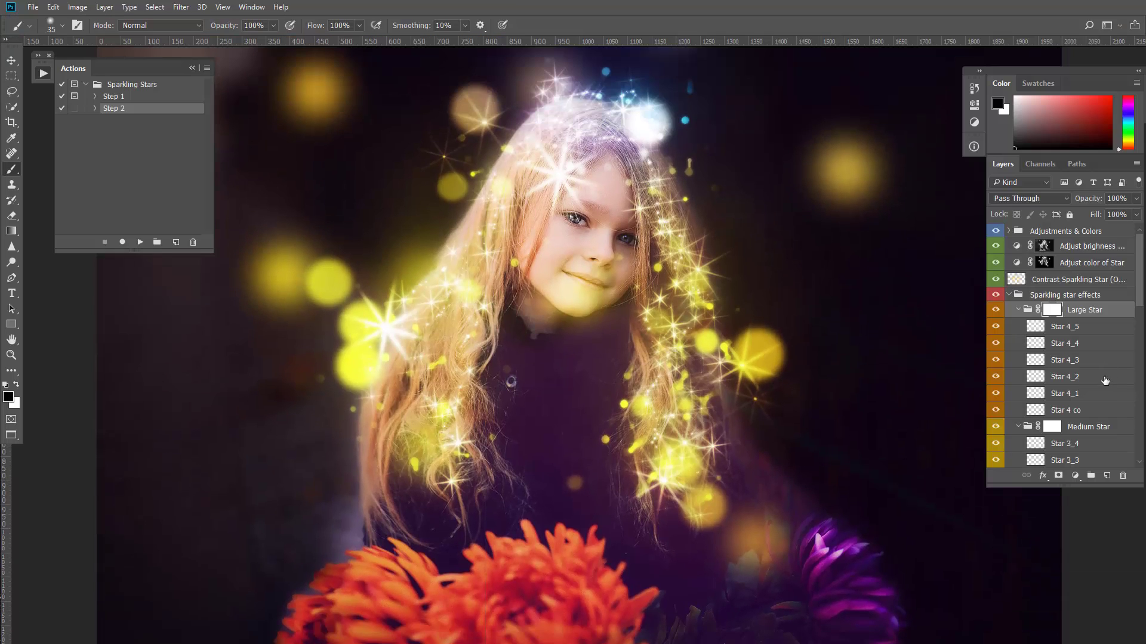
Step: Collapse the Sparkling star effects group and compare the finished effect with the Origin photo layer shown alone
{"action": "left_click", "coordinate": [1009, 297]}
{"action": "key", "text": "x"}
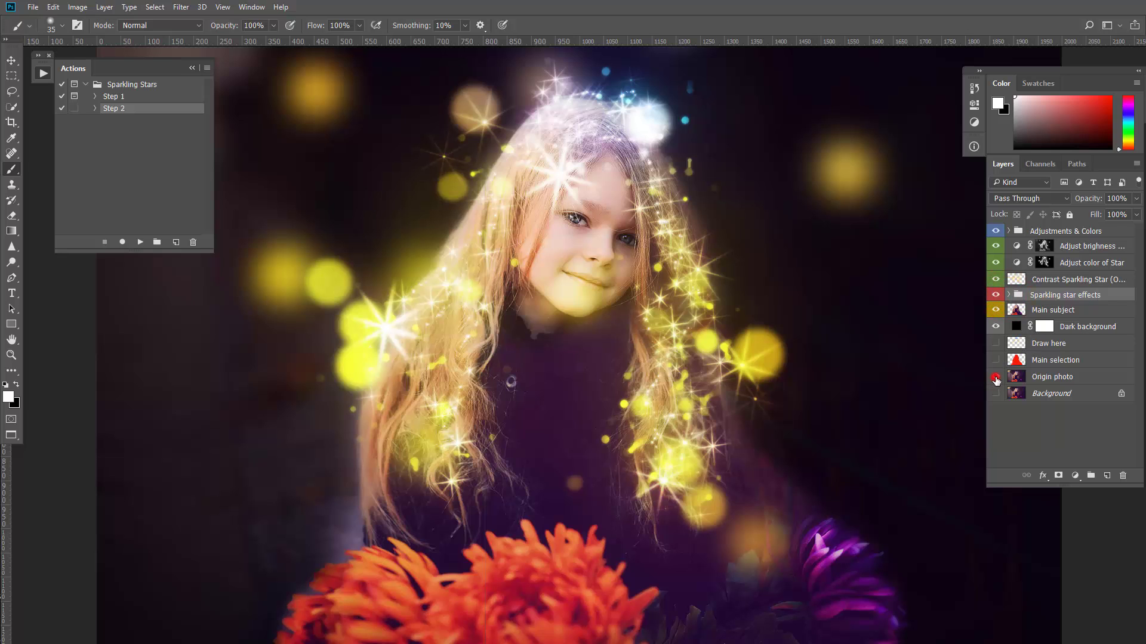
{"action": "left_click", "coordinate": [996, 379], "text": "alt"}
{"action": "left_click", "coordinate": [995, 378], "text": "alt"}
Step: Make the Draw here layer visible and move it to the top of the layer stack
{"action": "left_click", "coordinate": [1057, 349]}
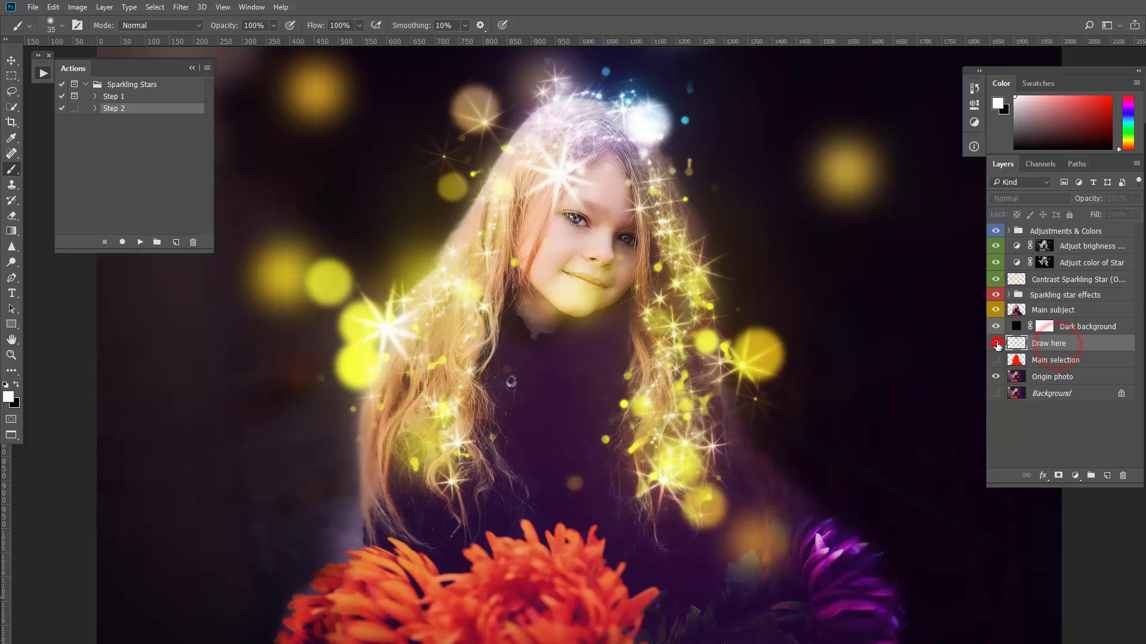
{"action": "left_click", "coordinate": [995, 344]}
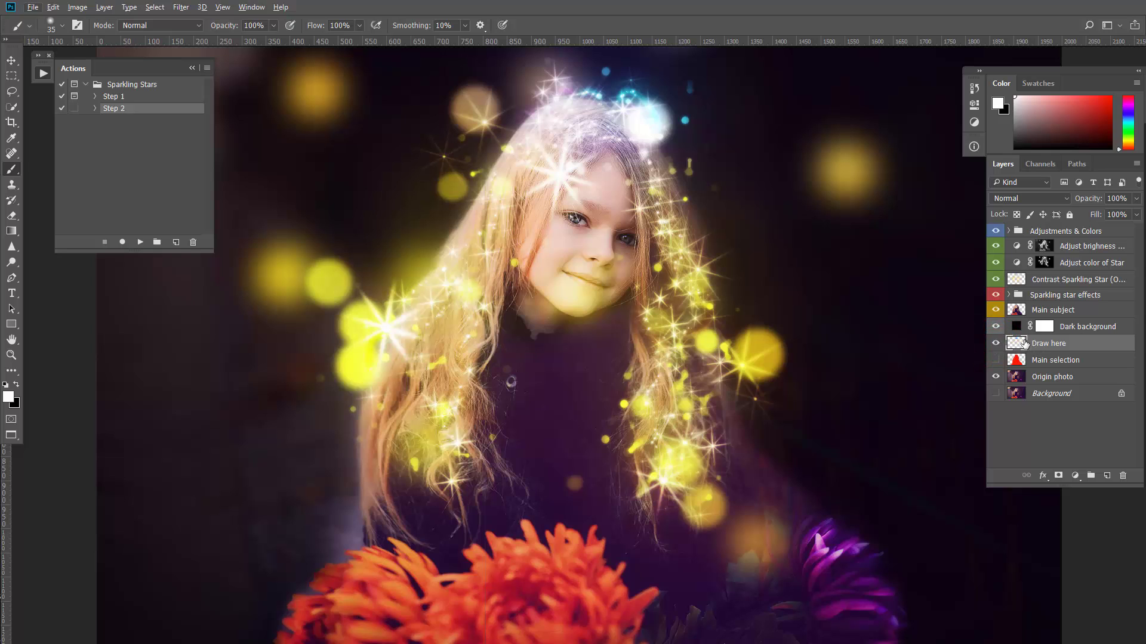
{"action": "left_click_drag", "start_coordinate": [1025, 343], "coordinate": [1006, 234]}
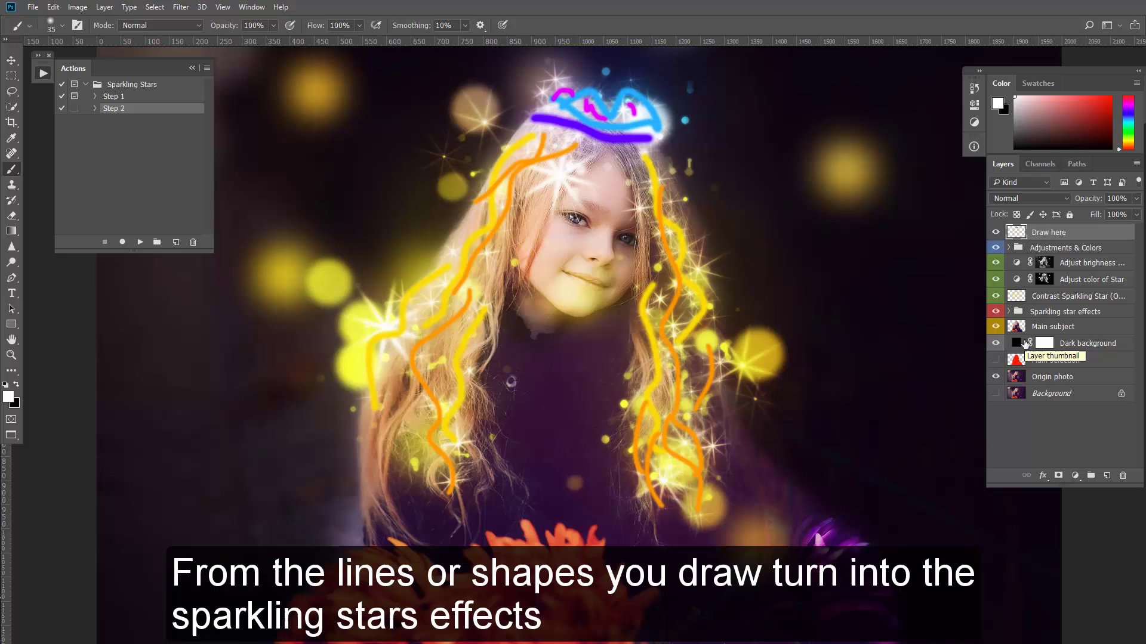
Step: Compare the image with and without the Draw here lines and the Sparkling star effects group, leaving only the drawn lines hidden
{"action": "left_click", "coordinate": [996, 232]}
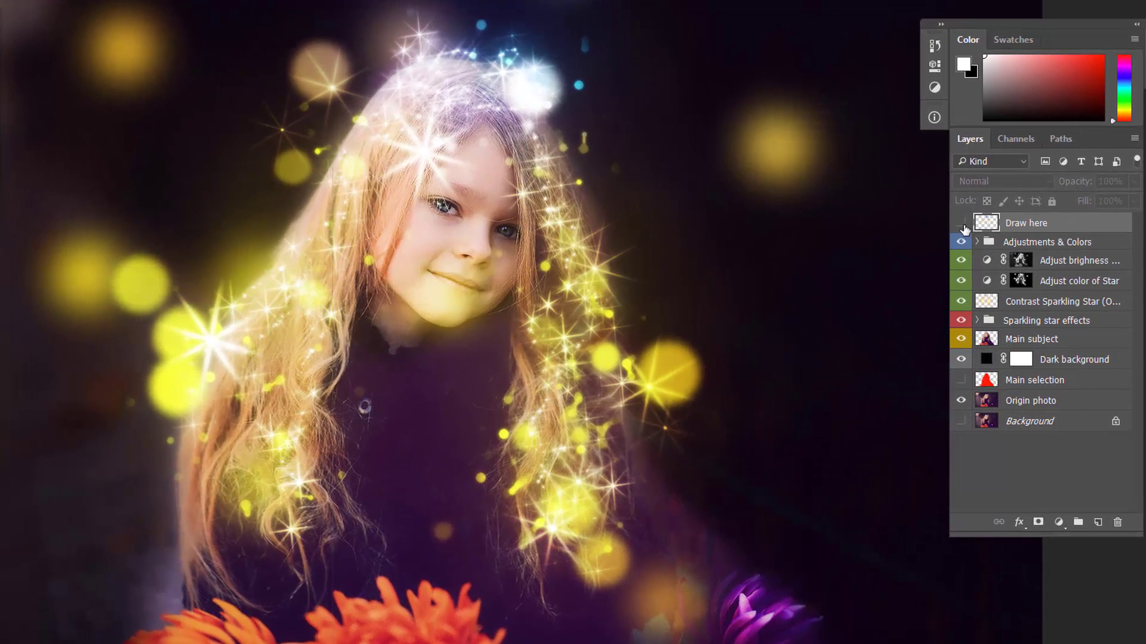
{"action": "left_click", "coordinate": [961, 224]}
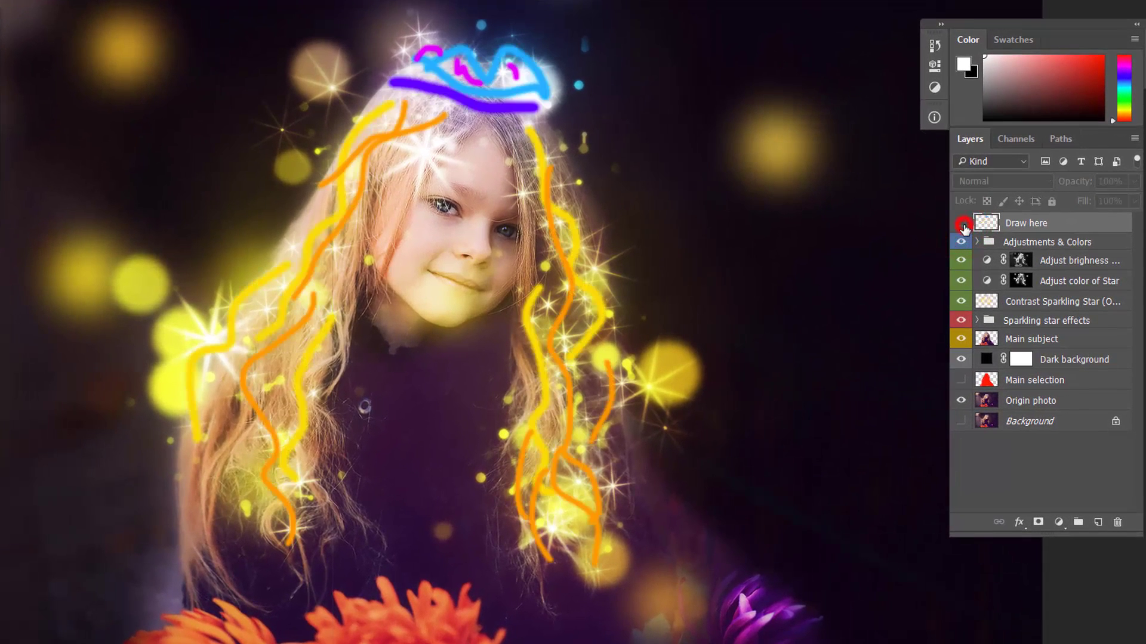
{"action": "left_click", "coordinate": [961, 223]}
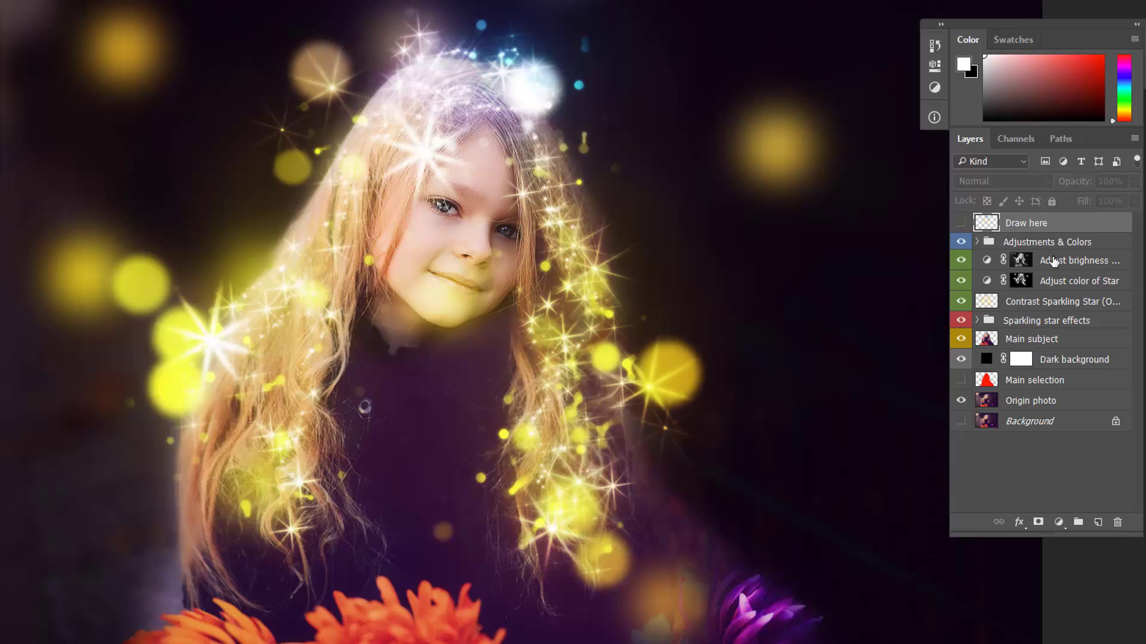
{"action": "left_click", "coordinate": [1055, 242]}
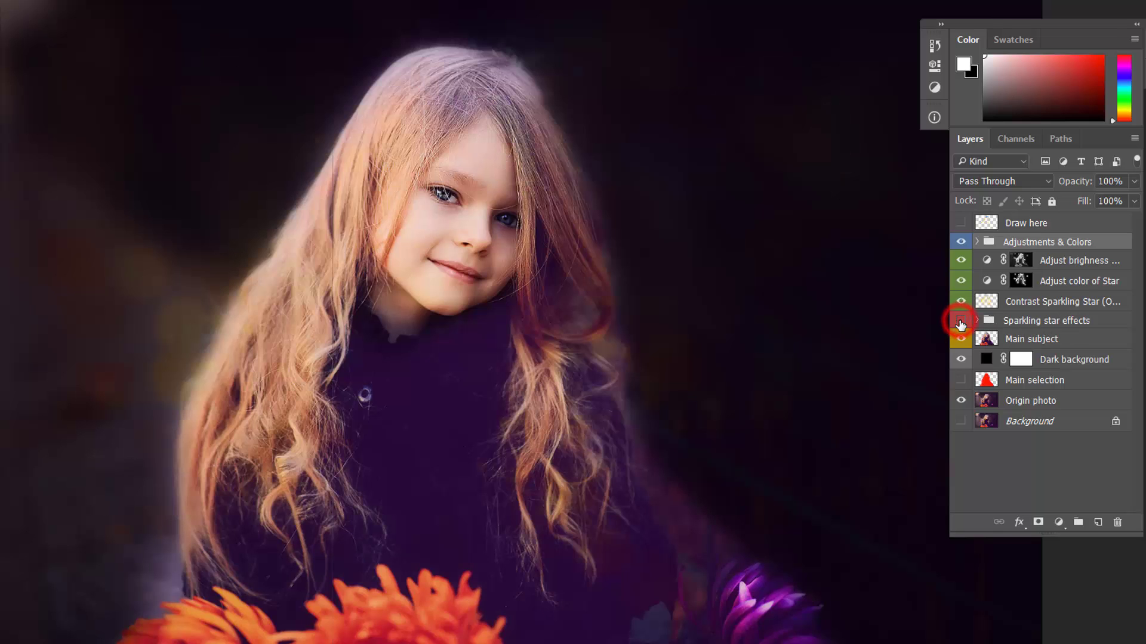
{"action": "left_click", "coordinate": [961, 322]}
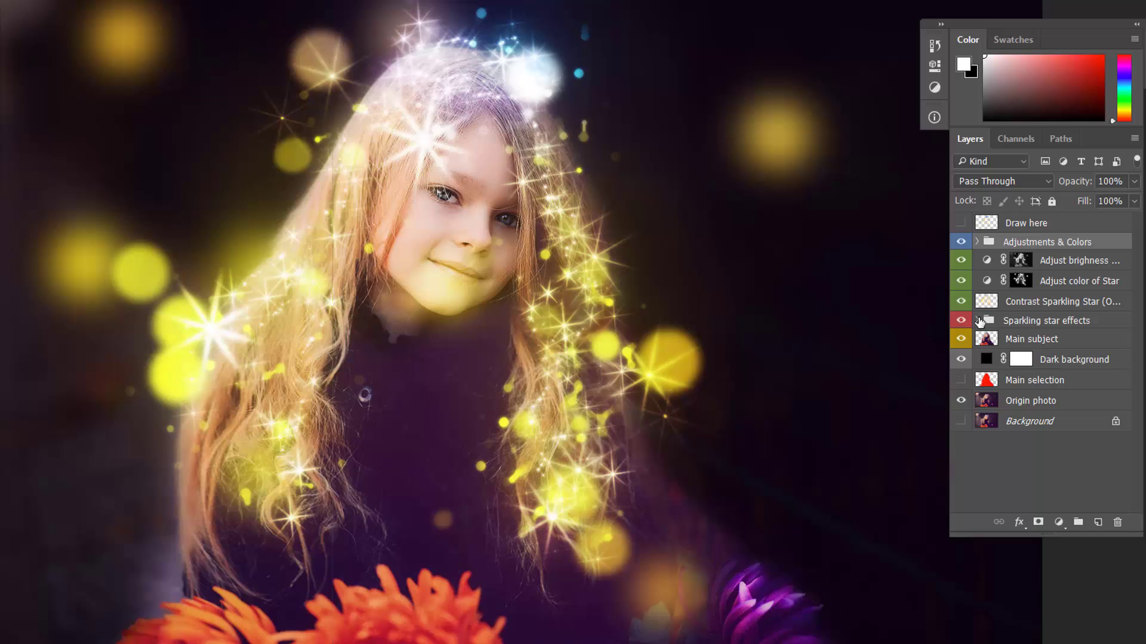
Step: Expand the Sparkling star effects group and collapse its Large Star, Medium Star, Small Star, Star_Sparkle and Circles subgroups
{"action": "left_click", "coordinate": [979, 322]}
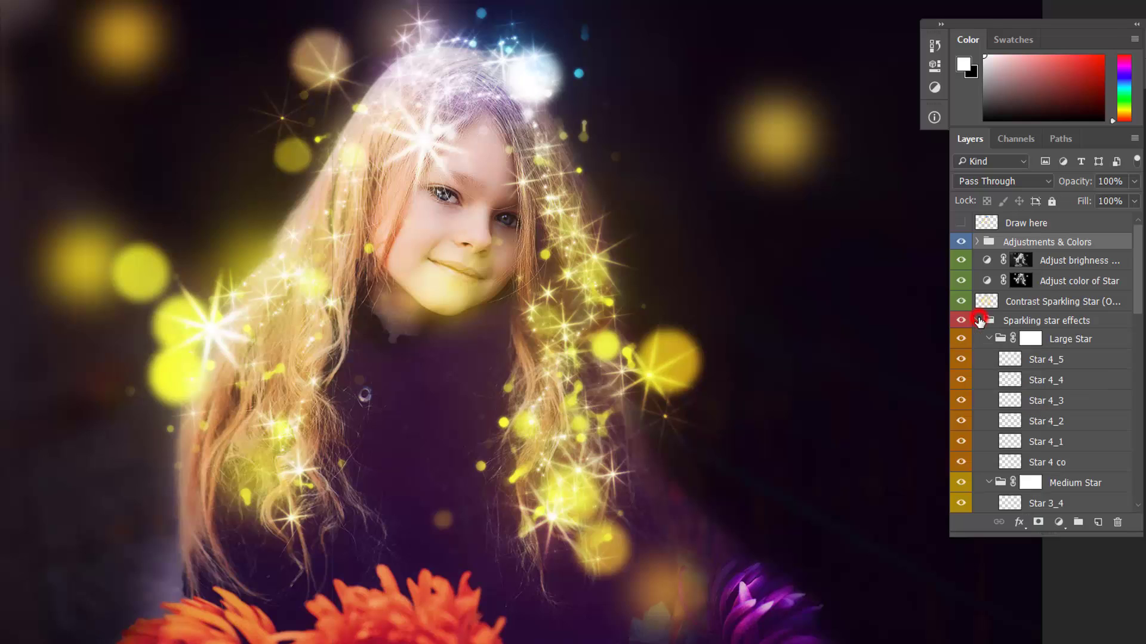
{"action": "scroll", "coordinate": [1077, 343], "scroll_direction": "down", "scroll_amount": 2}
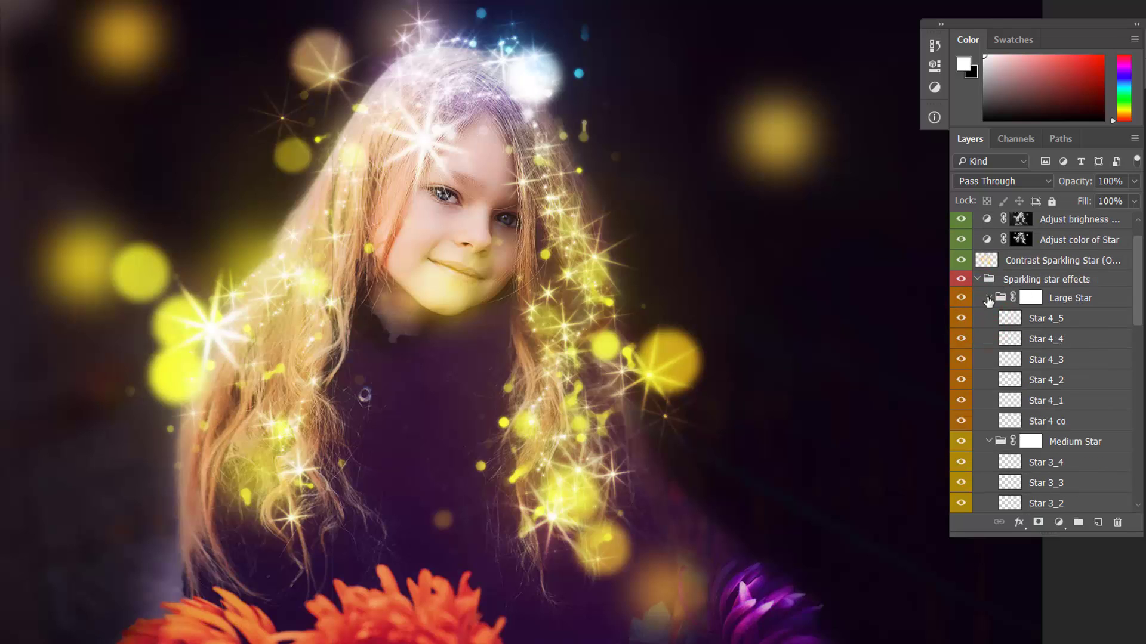
{"action": "left_click", "coordinate": [989, 297]}
{"action": "left_click", "coordinate": [989, 318]}
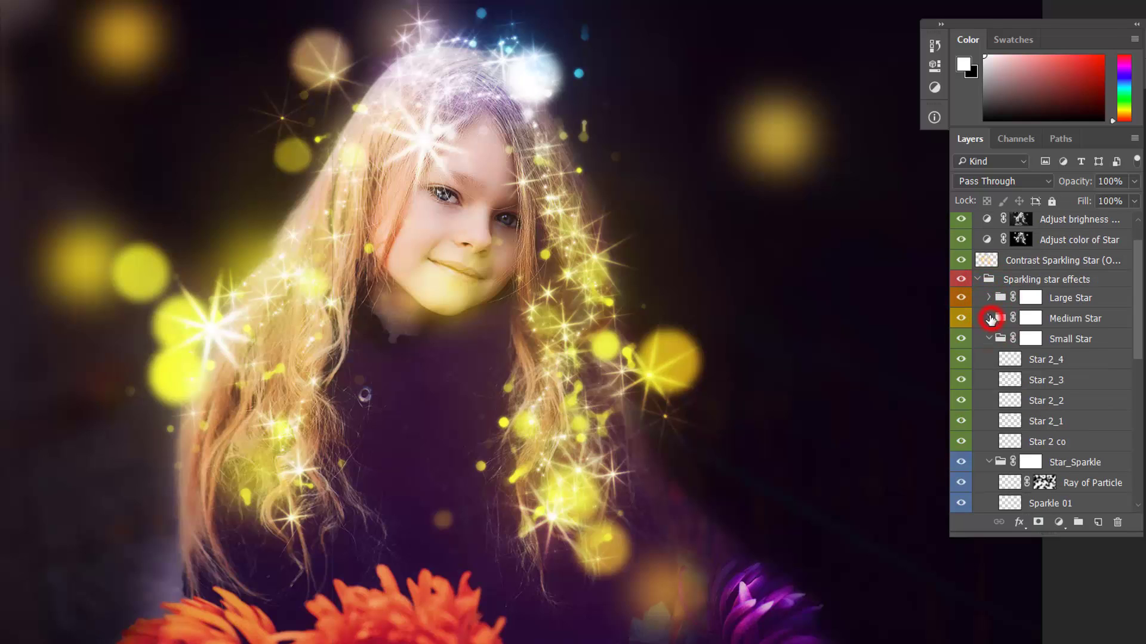
{"action": "left_click", "coordinate": [989, 338]}
{"action": "left_click", "coordinate": [989, 359]}
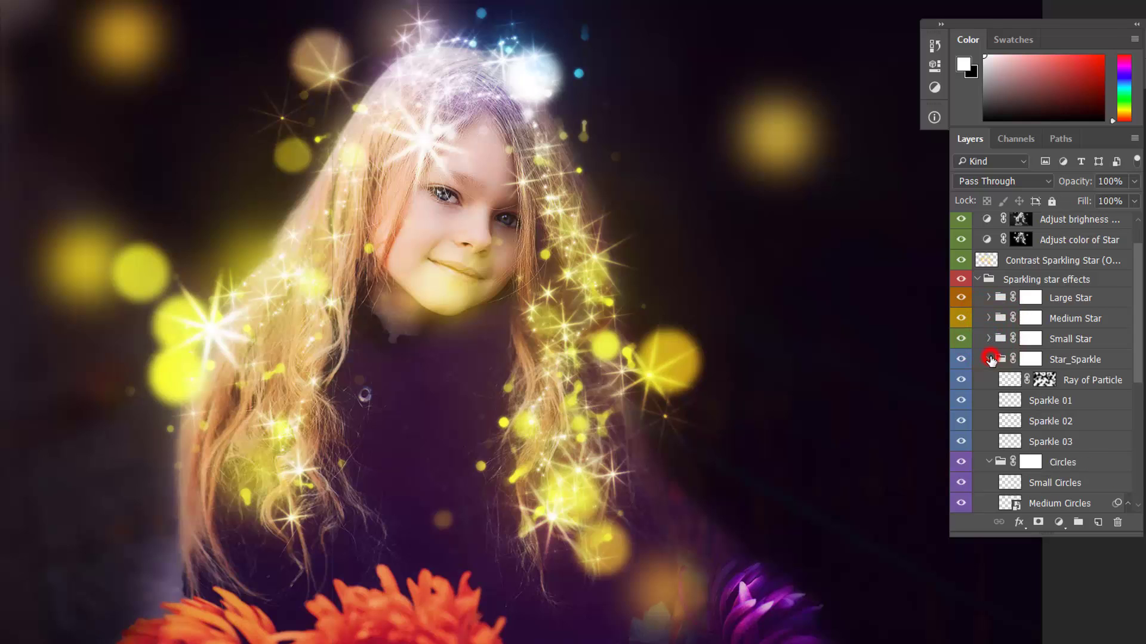
{"action": "left_click", "coordinate": [989, 380]}
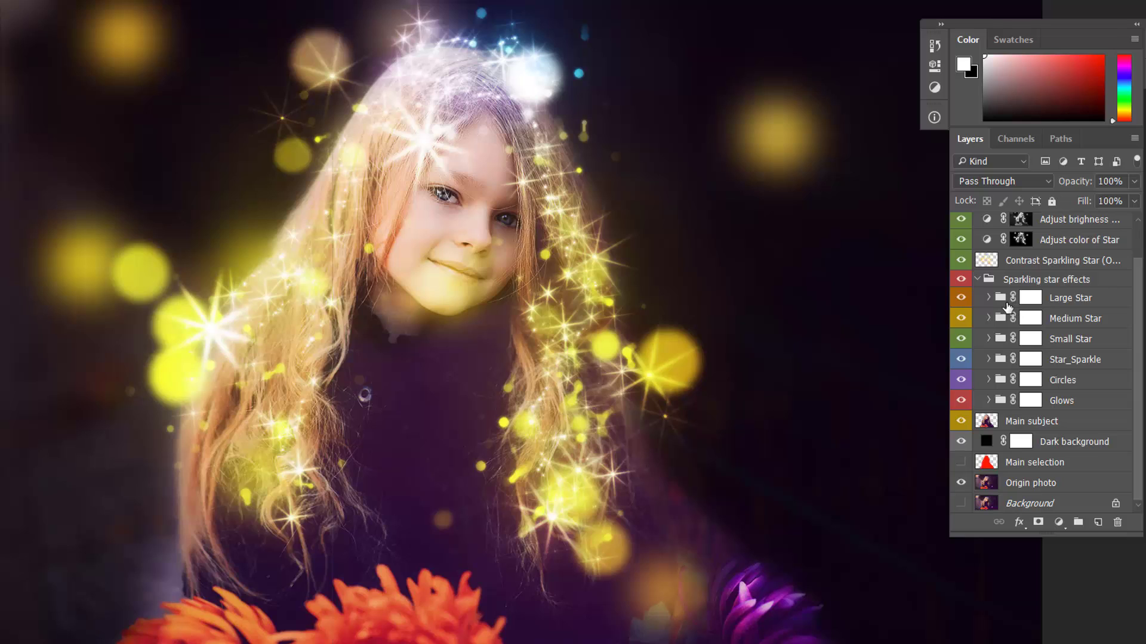
Step: Preview what the Large Star, Medium Star and Small Star groups contribute by hiding and reshowing each one
{"action": "left_click", "coordinate": [961, 299]}
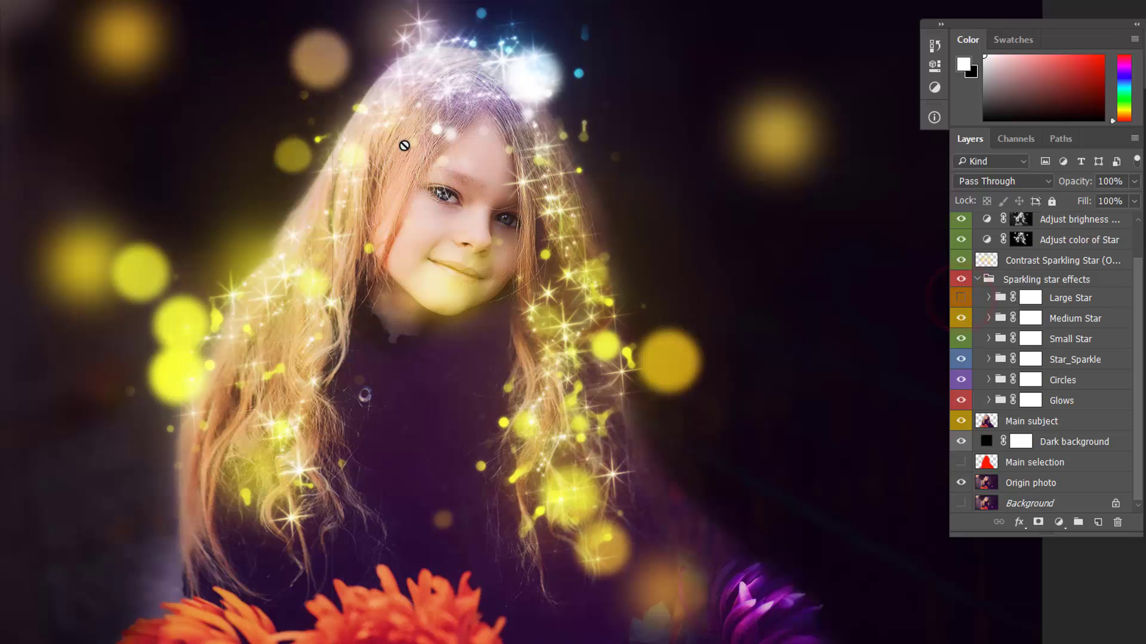
{"action": "left_click", "coordinate": [961, 297]}
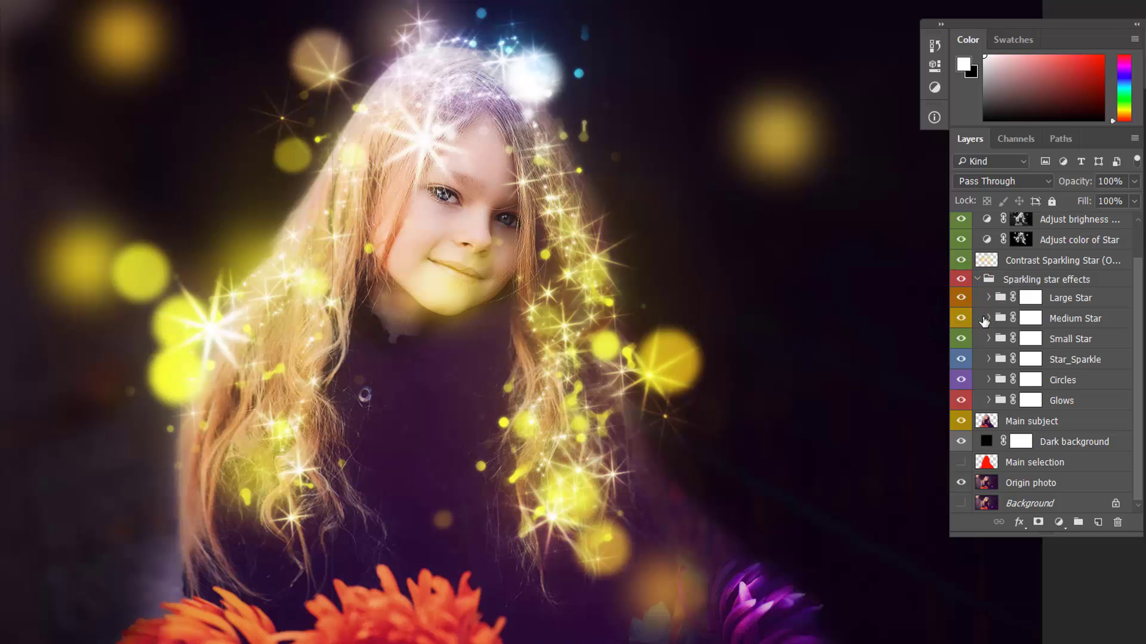
{"action": "left_click", "coordinate": [961, 319]}
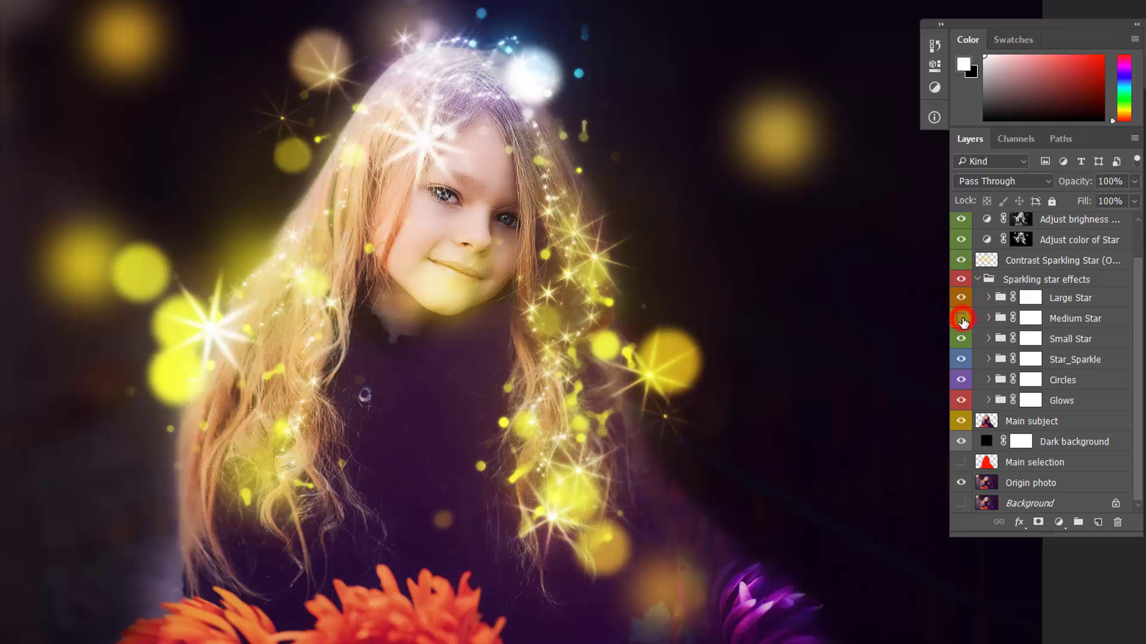
{"action": "left_click", "coordinate": [962, 320]}
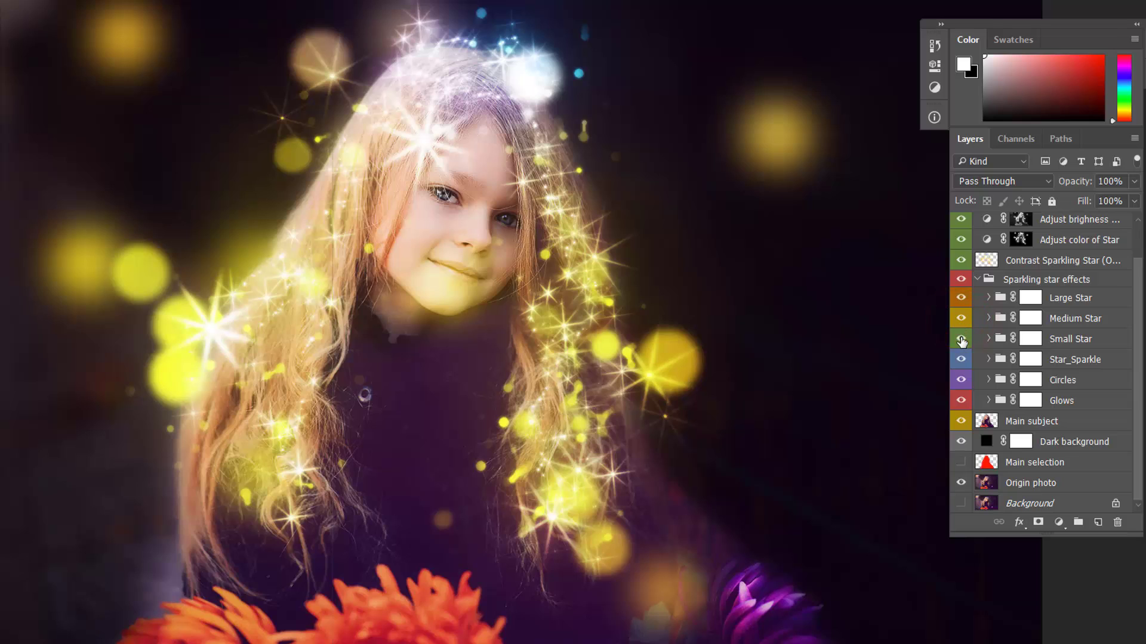
{"action": "left_click", "coordinate": [961, 339]}
{"action": "left_click", "coordinate": [961, 340]}
Step: Preview what the Star_Sparkle, Circles and Glows groups contribute by hiding and reshowing each one
{"action": "left_click", "coordinate": [959, 360]}
{"action": "left_click", "coordinate": [960, 360]}
{"action": "left_click", "coordinate": [961, 380]}
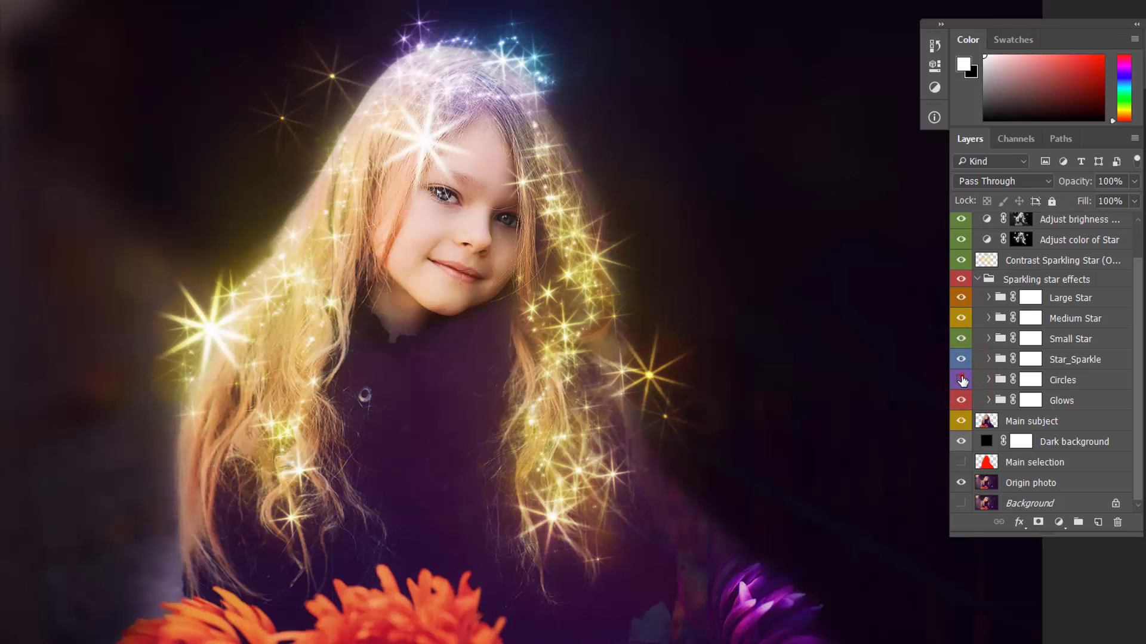
{"action": "left_click", "coordinate": [961, 380]}
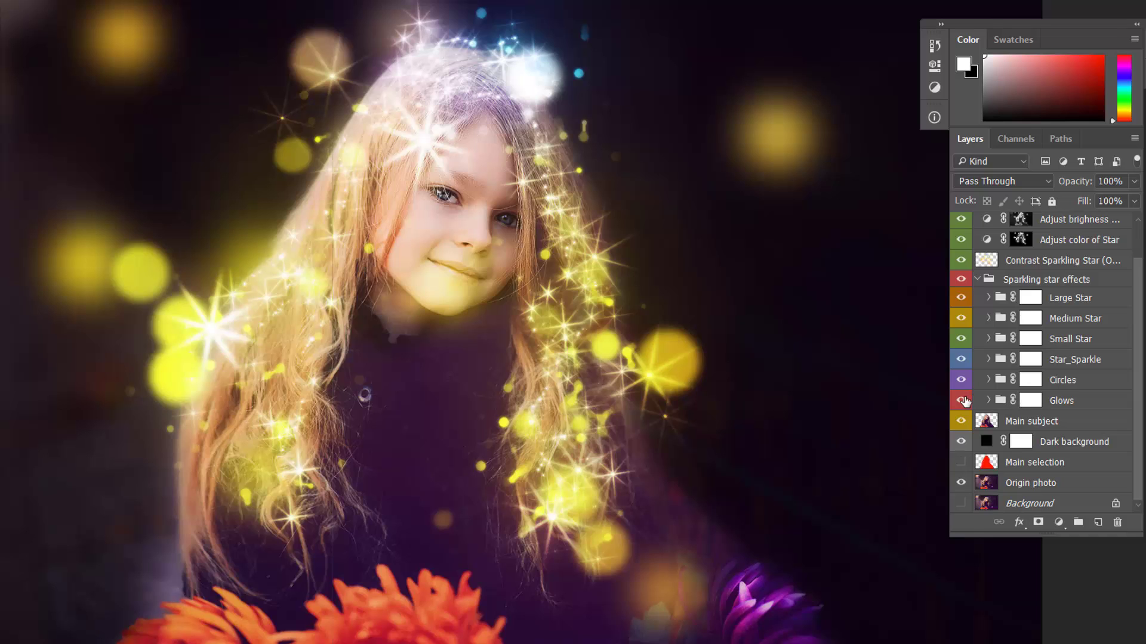
{"action": "left_click", "coordinate": [961, 400]}
{"action": "left_click", "coordinate": [960, 401]}
{"action": "left_click", "coordinate": [961, 380]}
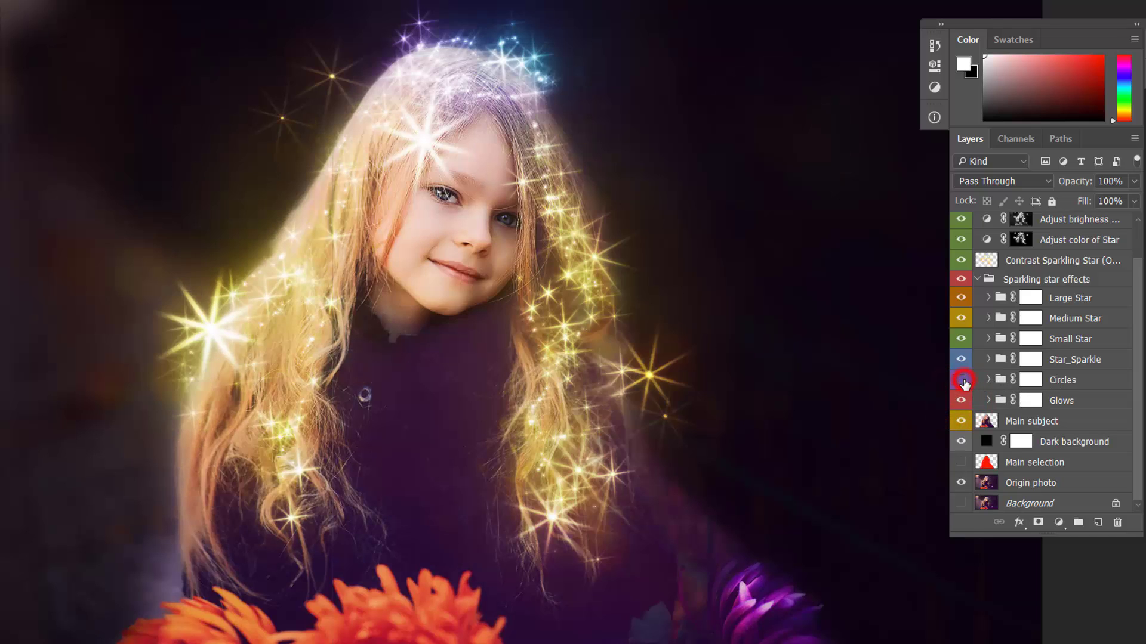
{"action": "left_click", "coordinate": [961, 380]}
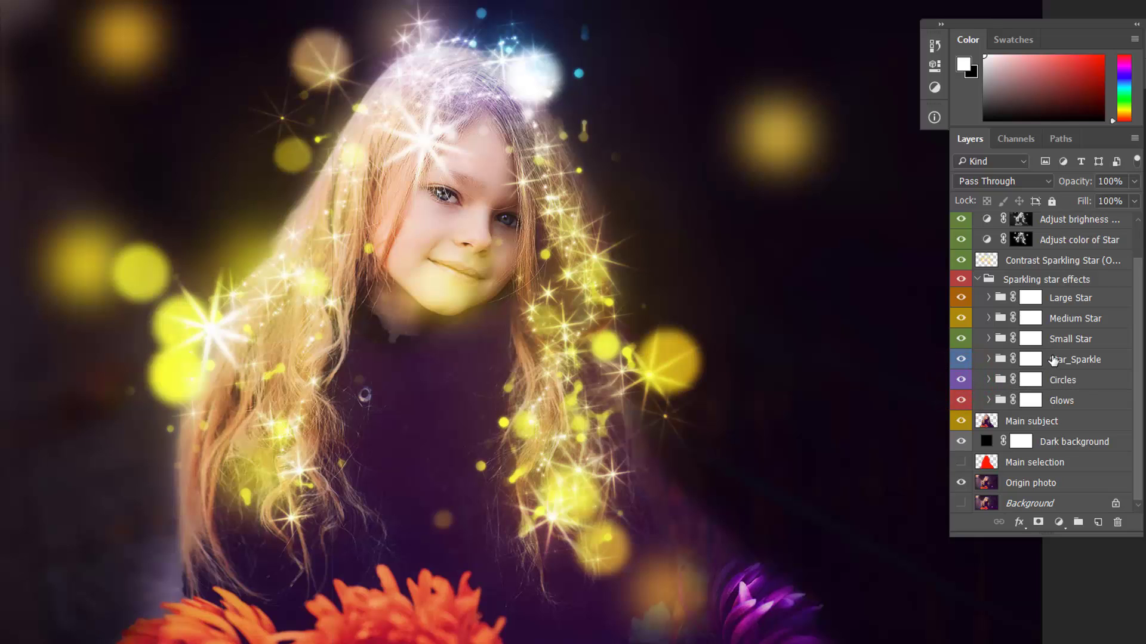
Step: Expand the Large Star group and preview its Star 4_5, Star 4_4 and Star 4_3 layers by toggling their visibility
{"action": "left_click", "coordinate": [989, 299]}
{"action": "left_click", "coordinate": [962, 320]}
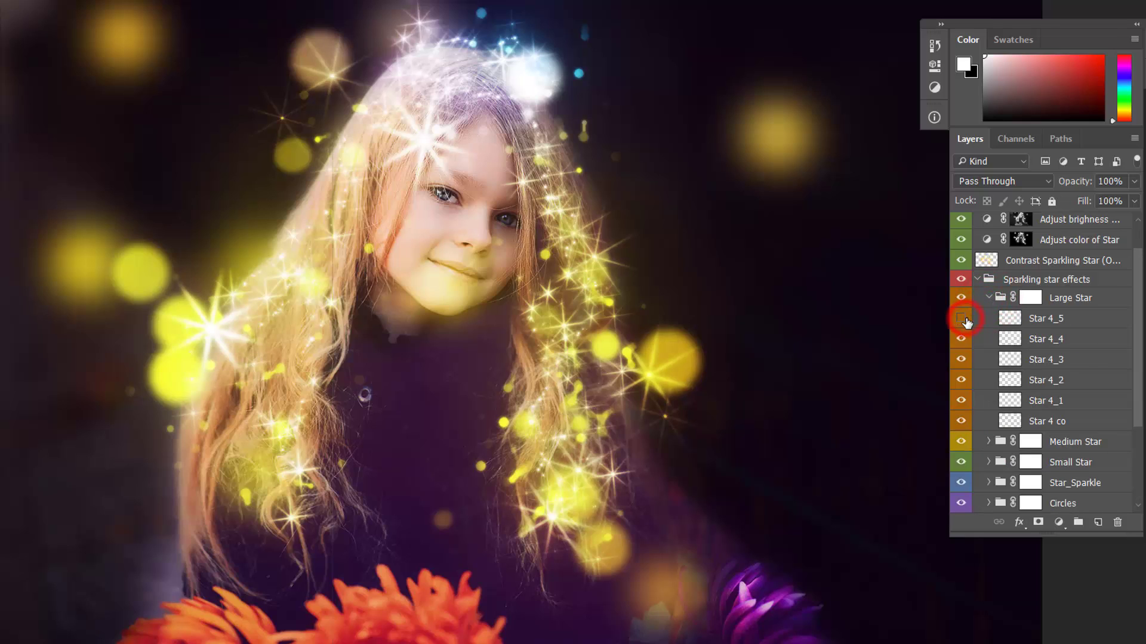
{"action": "left_click", "coordinate": [963, 341]}
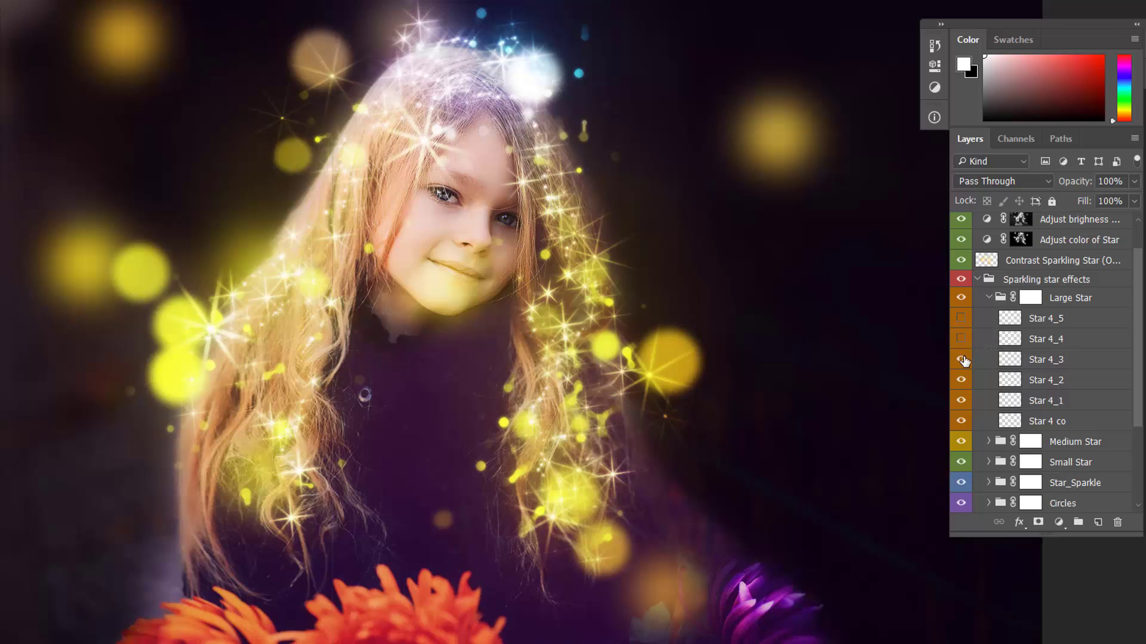
{"action": "left_click", "coordinate": [964, 362]}
{"action": "left_click", "coordinate": [962, 360]}
{"action": "left_click", "coordinate": [960, 339]}
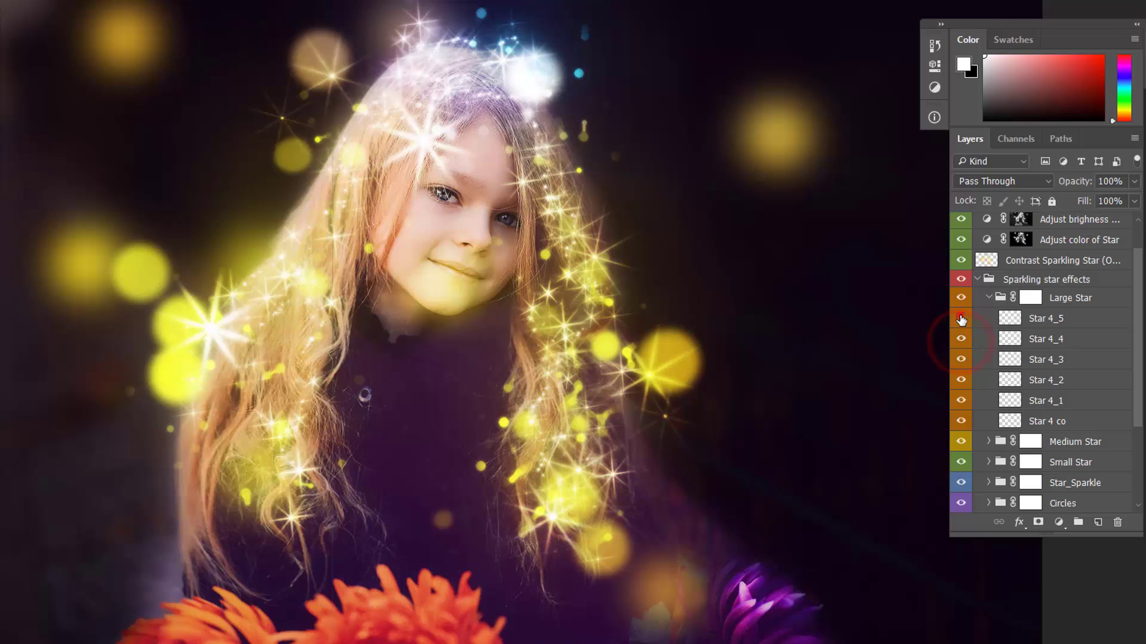
Step: Check the Star 4_5 layer once more, hide the Star 4_4 layer and collapse the Large Star group
{"action": "left_click", "coordinate": [961, 320]}
{"action": "left_click", "coordinate": [961, 319]}
{"action": "left_click", "coordinate": [961, 339]}
{"action": "left_click", "coordinate": [988, 298]}
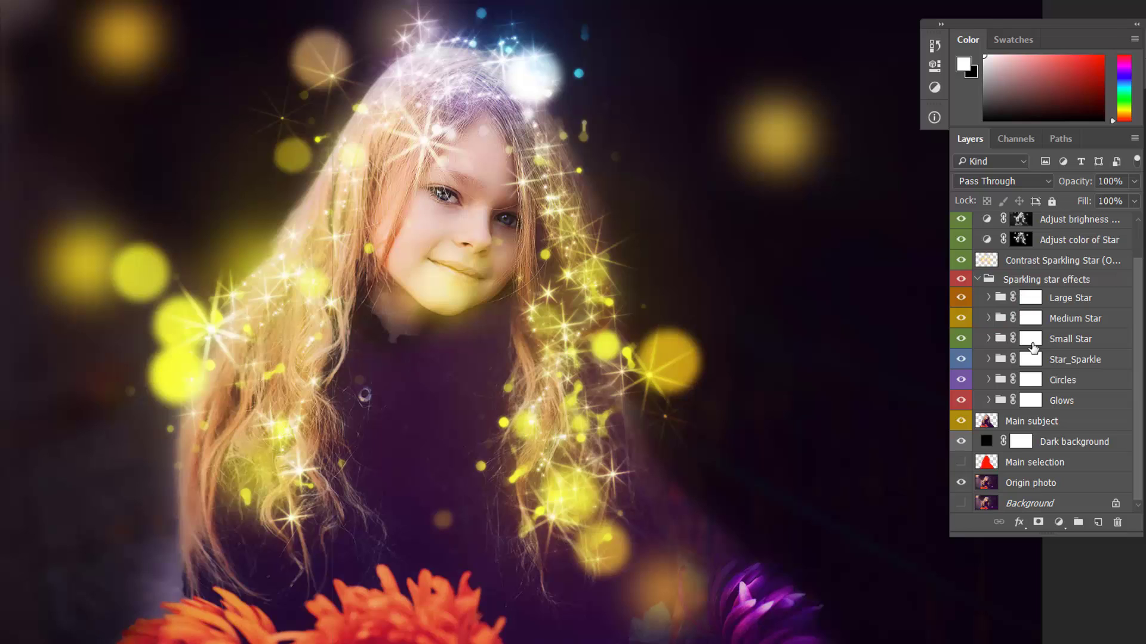
Step: Preview the Star 3_4, Star 3_3 and Star 3_2 layers of the Medium Star group by toggling their visibility, and collapse the group
{"action": "left_click", "coordinate": [989, 319]}
{"action": "scroll", "coordinate": [982, 320], "scroll_direction": "down", "scroll_amount": 1}
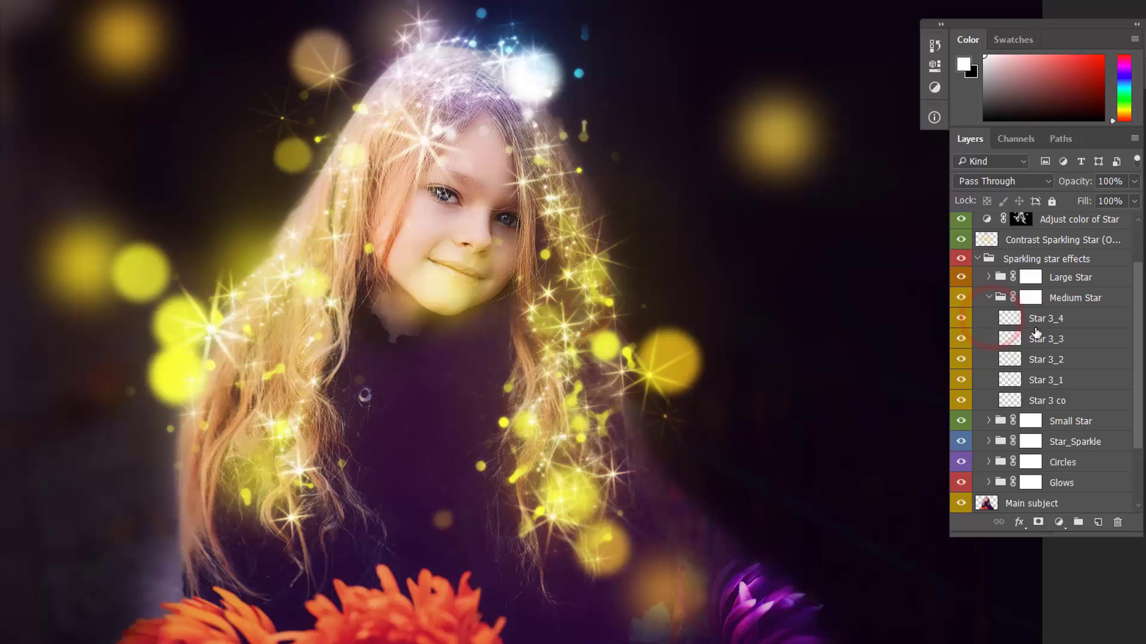
{"action": "left_click", "coordinate": [960, 340]}
{"action": "left_click", "coordinate": [960, 361]}
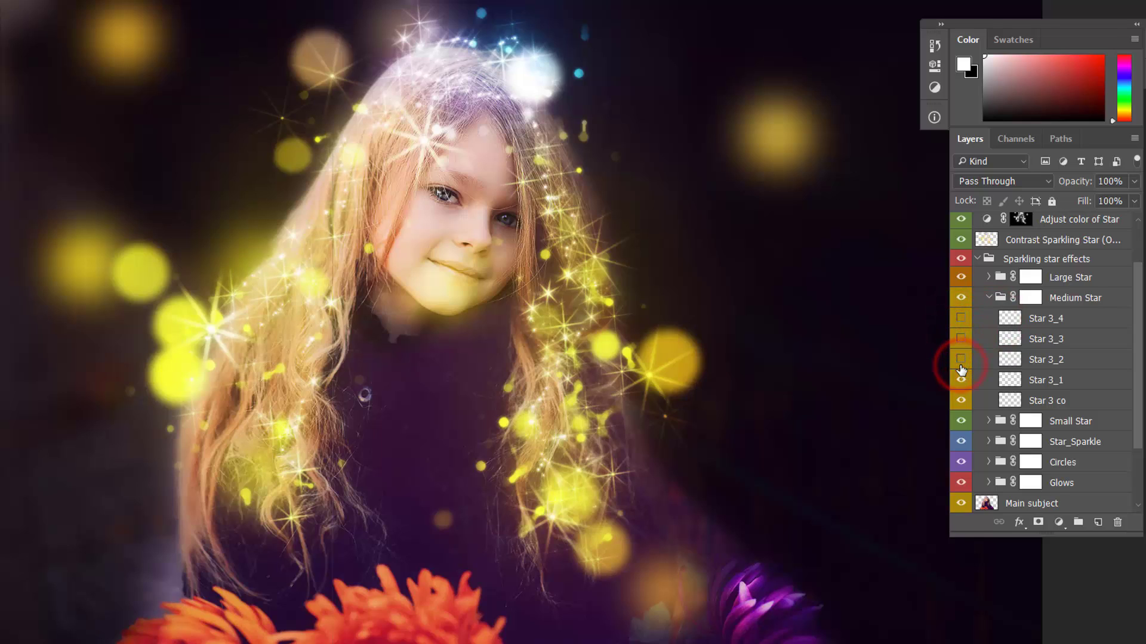
{"action": "left_click", "coordinate": [960, 360]}
{"action": "left_click", "coordinate": [961, 339]}
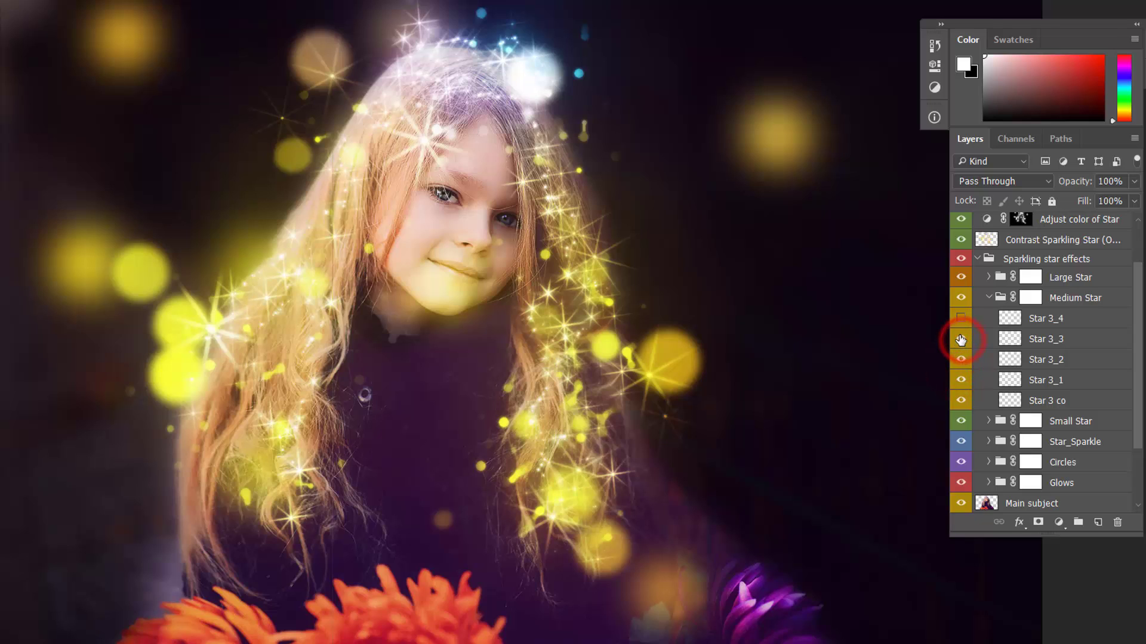
{"action": "left_click", "coordinate": [959, 318]}
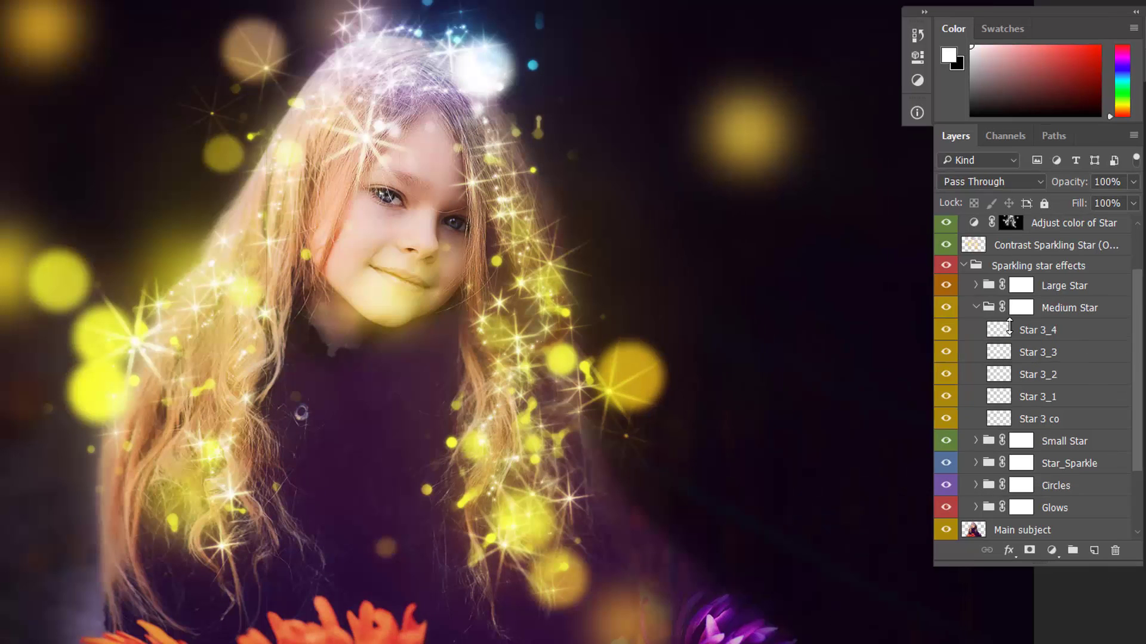
{"action": "left_click", "coordinate": [1053, 307]}
{"action": "left_click", "coordinate": [977, 309]}
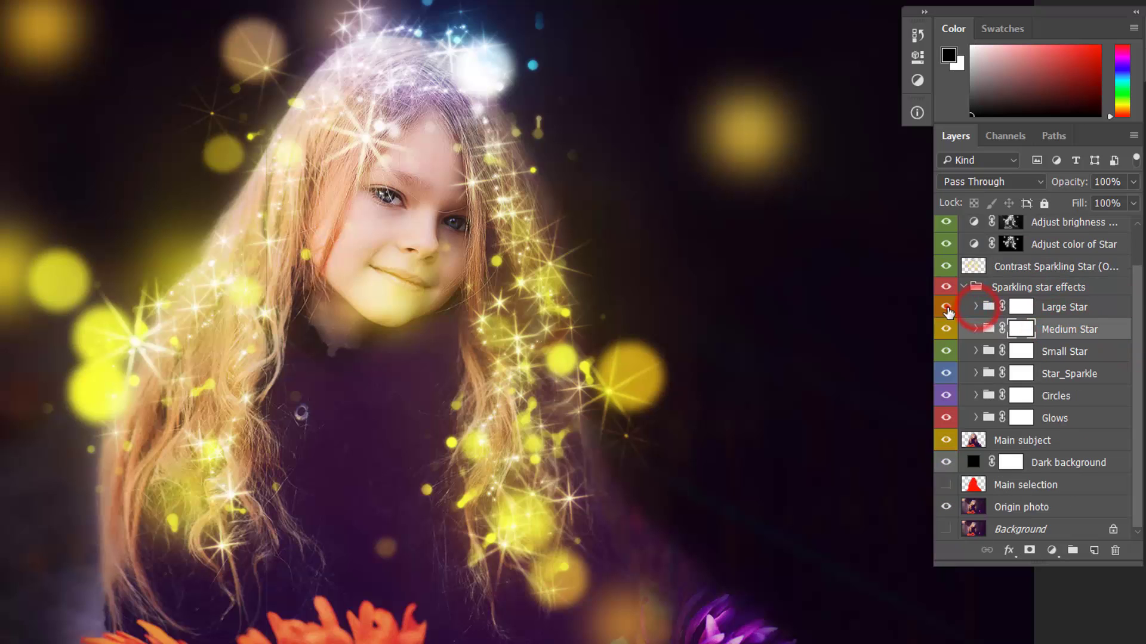
Step: Preview what the Medium Star group contributes by toggling its visibility
{"action": "left_click", "coordinate": [946, 329]}
{"action": "left_click", "coordinate": [946, 329]}
{"action": "left_click", "coordinate": [946, 330]}
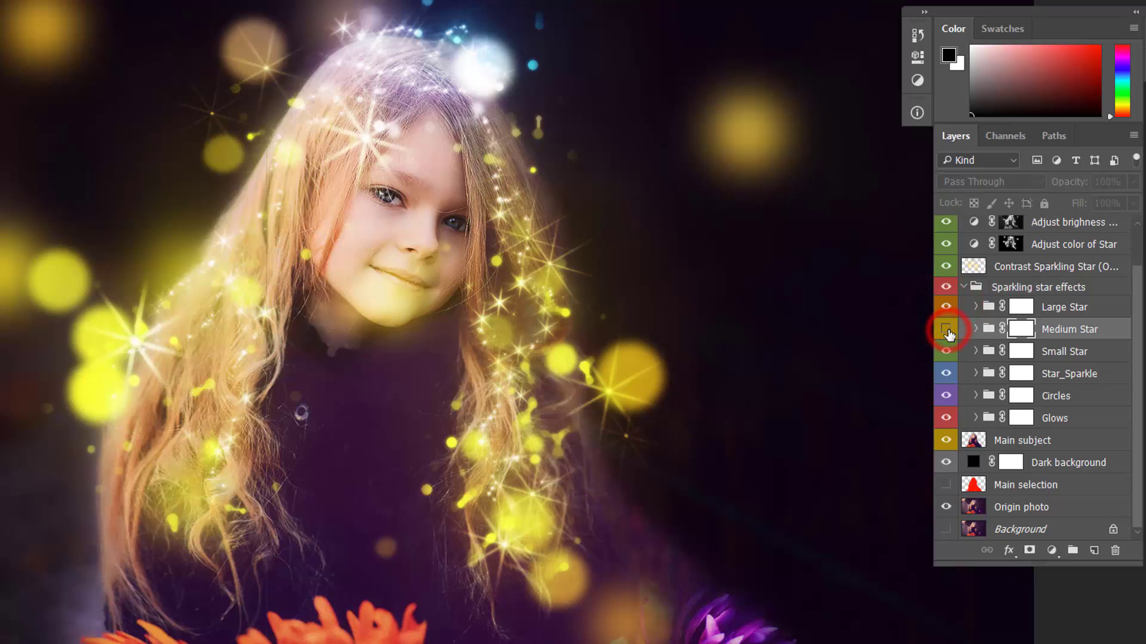
{"action": "left_click", "coordinate": [947, 330]}
Step: Expand the Medium Star group, duplicate its Star 3_4 layer twice and hide both copies
{"action": "left_click", "coordinate": [980, 330]}
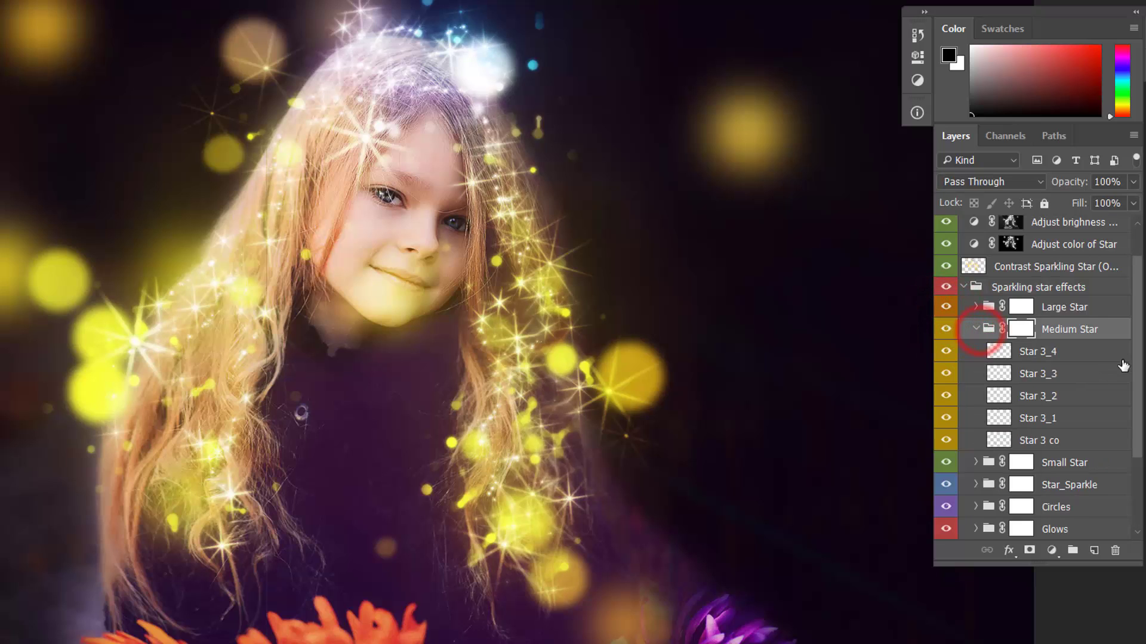
{"action": "scroll", "coordinate": [1121, 366], "scroll_direction": "down", "scroll_amount": 1}
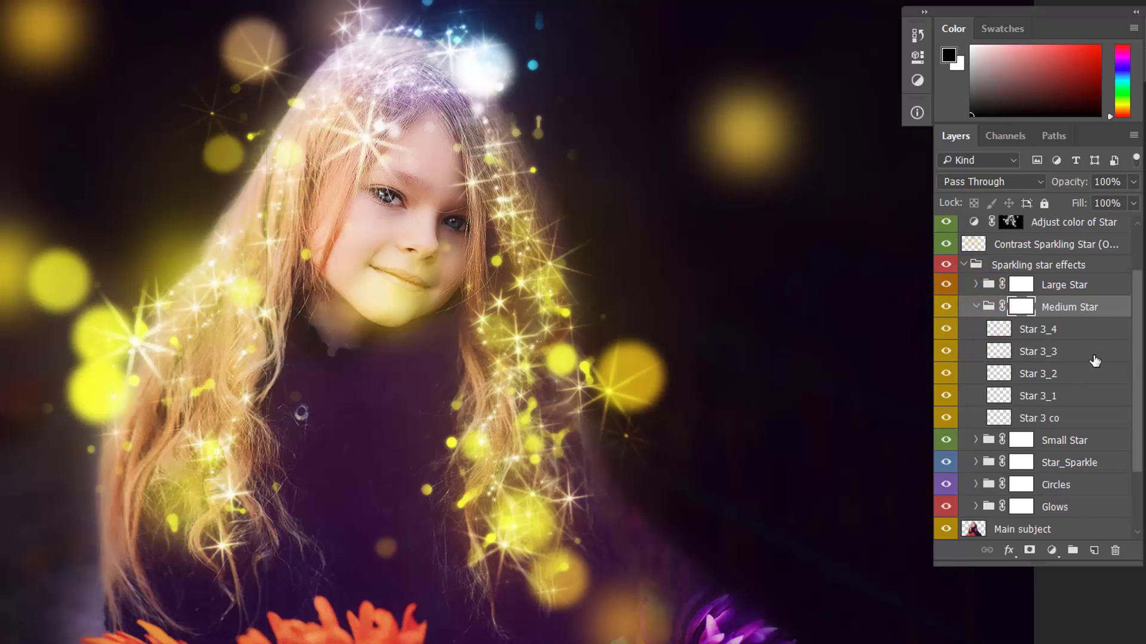
{"action": "left_click", "coordinate": [1095, 358]}
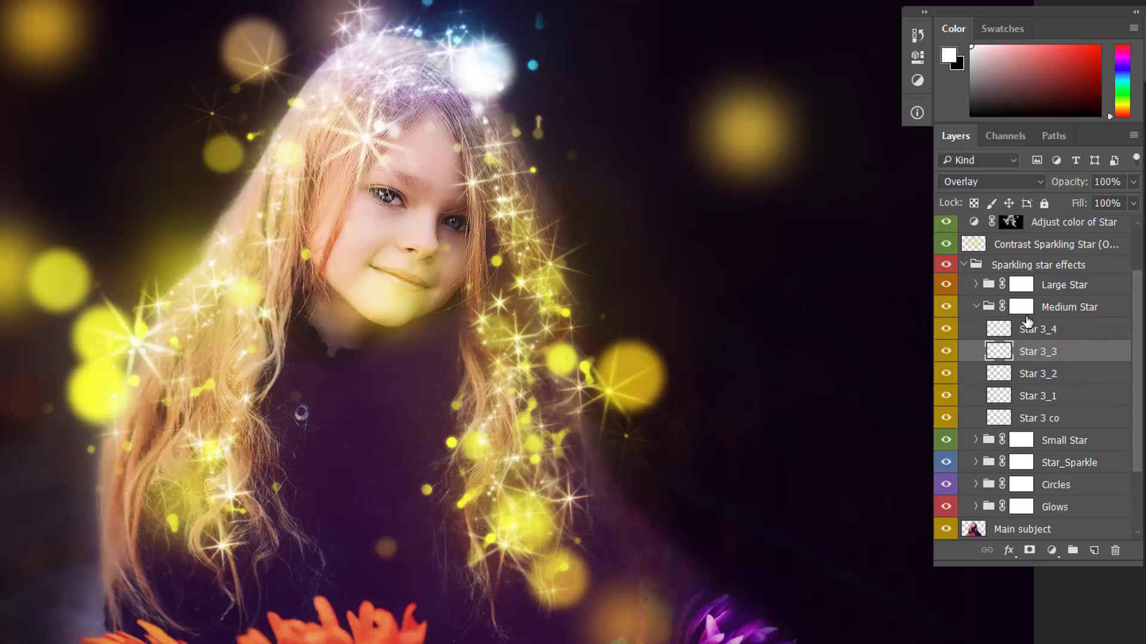
{"action": "left_click", "coordinate": [1065, 333]}
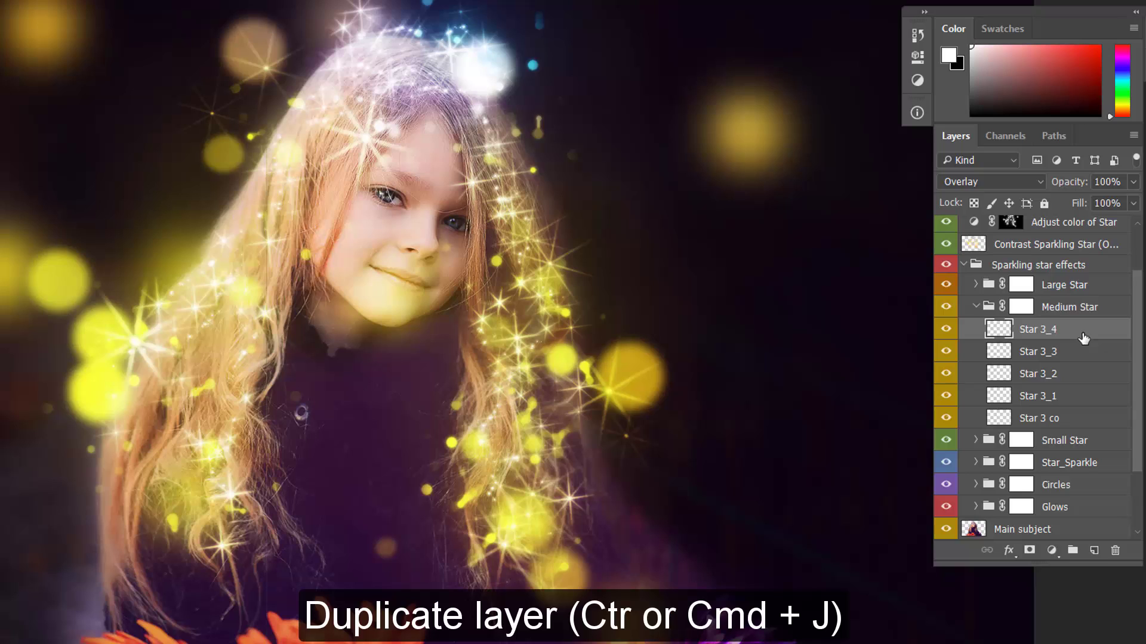
{"action": "key", "text": "ctrl+j"}
{"action": "key", "text": "ctrl+j"}
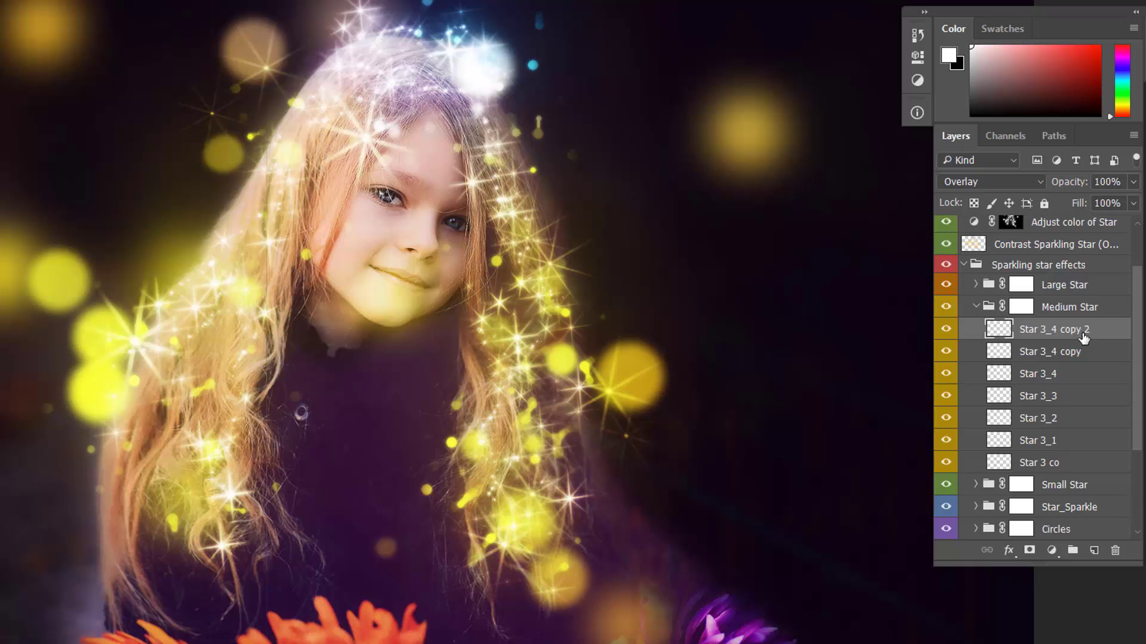
{"action": "left_click", "coordinate": [947, 329]}
{"action": "left_click", "coordinate": [946, 352]}
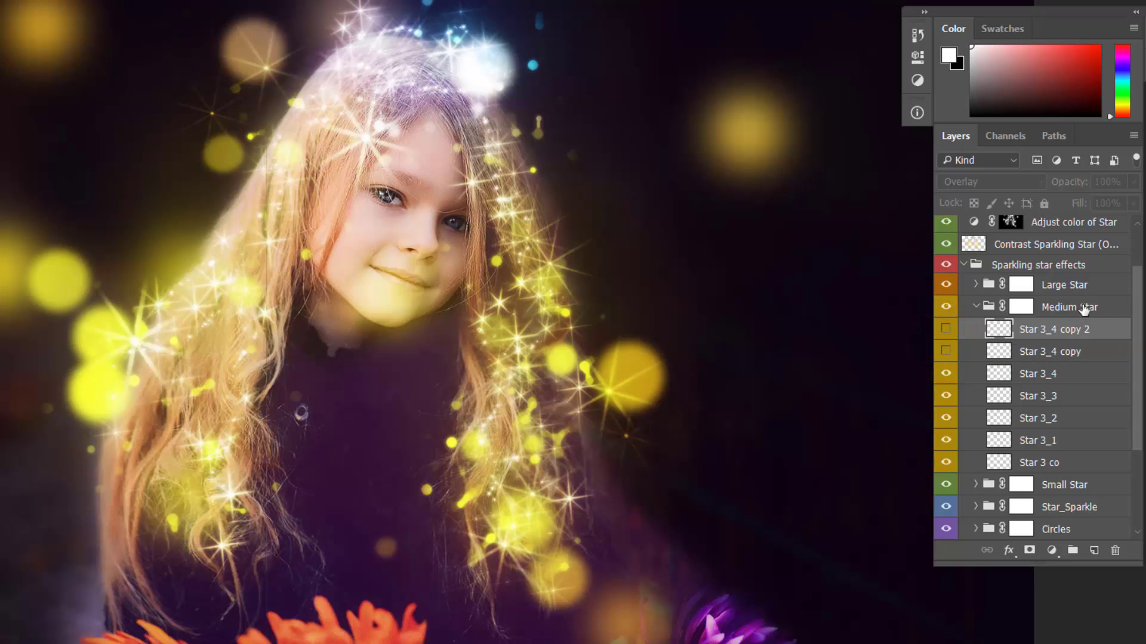
Step: Collapse the Medium Star group and duplicate the whole group twice to intensify the star effect
{"action": "left_click", "coordinate": [1107, 307]}
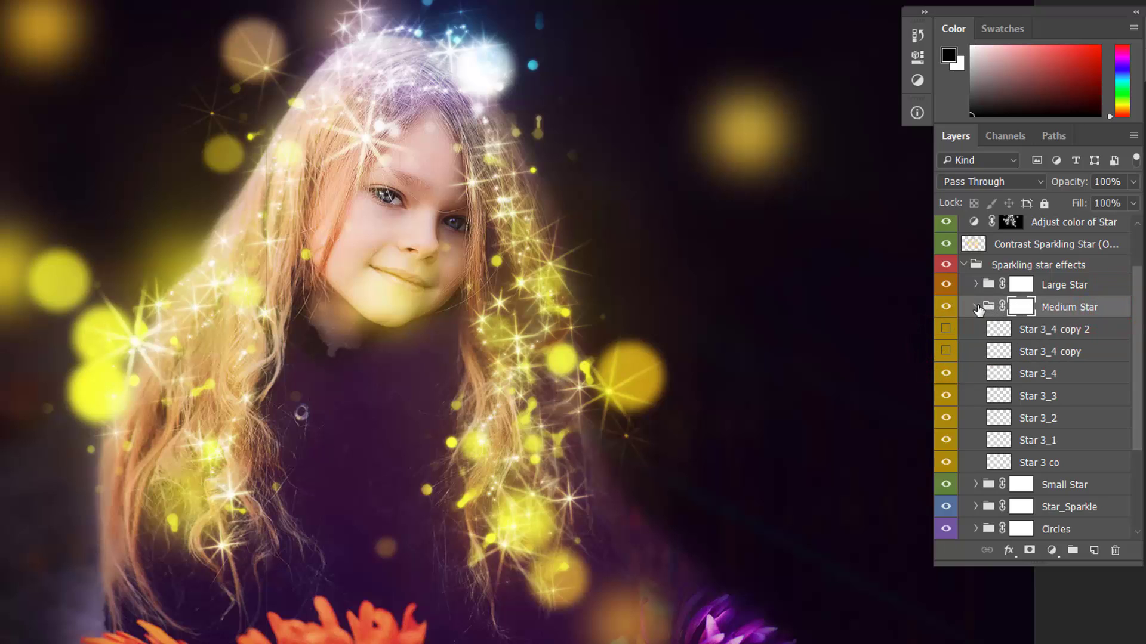
{"action": "left_click", "coordinate": [976, 308]}
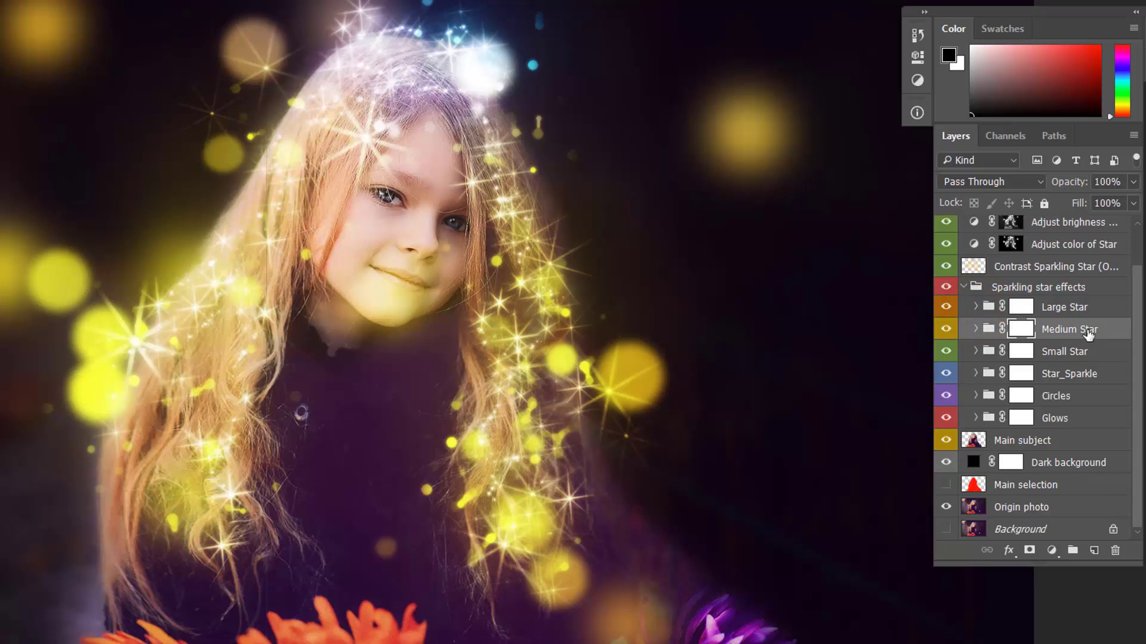
{"action": "key", "text": "ctrl+j"}
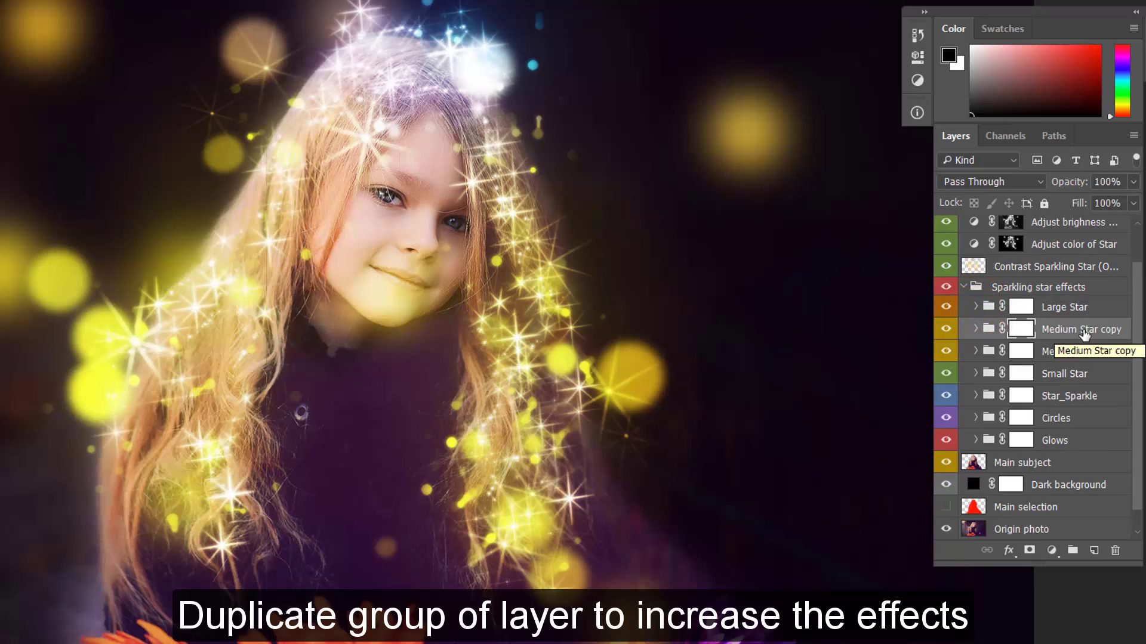
{"action": "key", "text": "ctrl+j"}
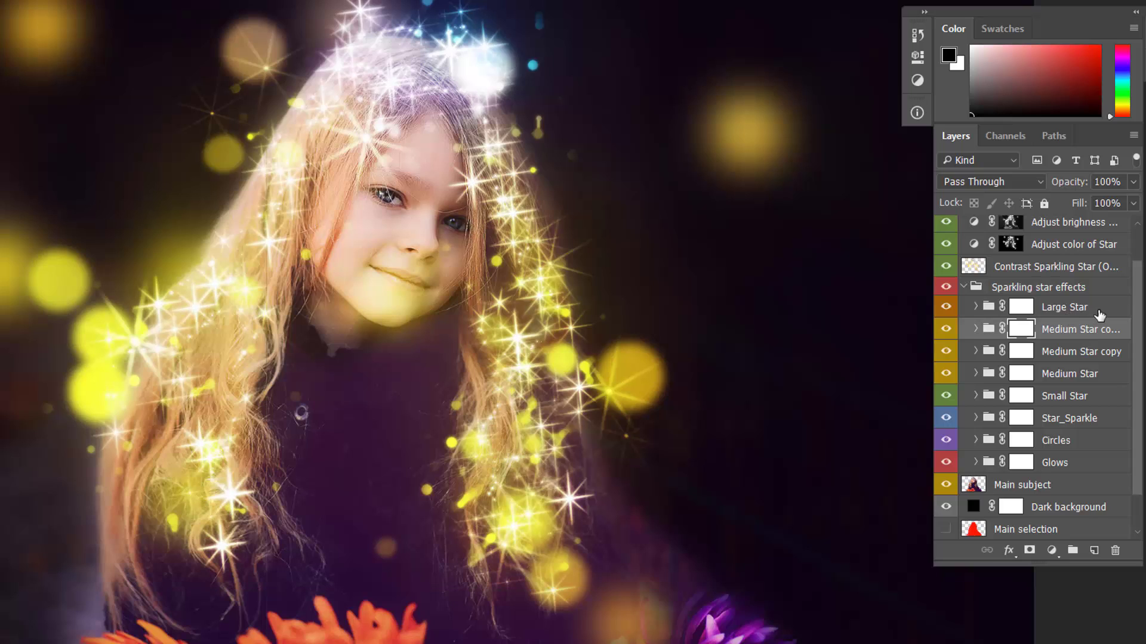
Step: Delete the second duplicate of the Medium Star group together with its contents
{"action": "left_click", "coordinate": [988, 329]}
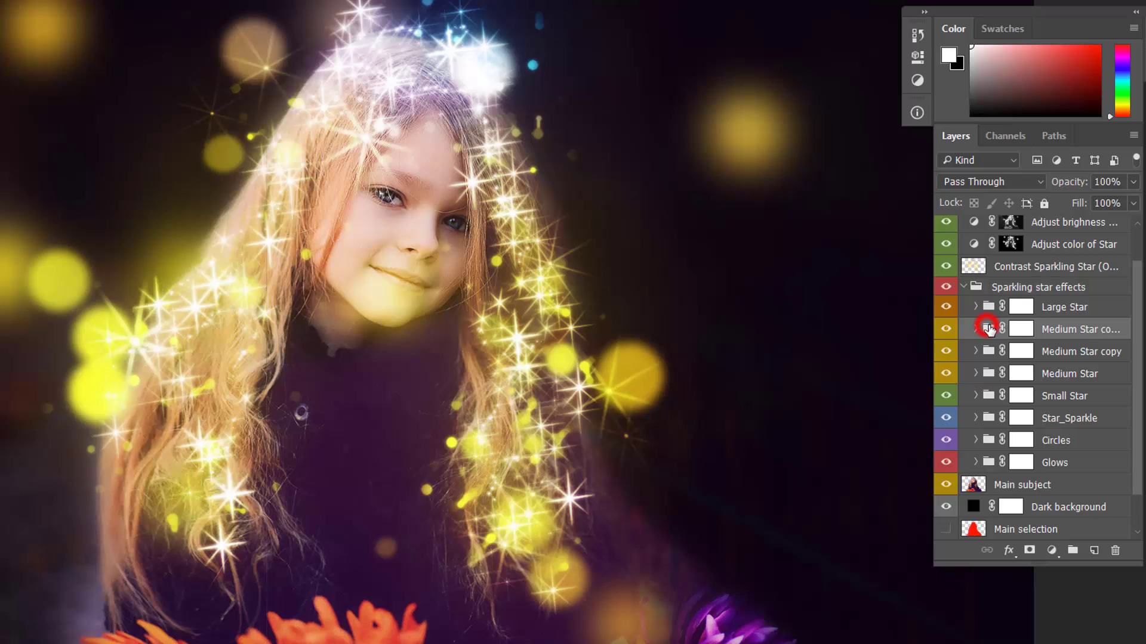
{"action": "left_click", "coordinate": [1115, 550]}
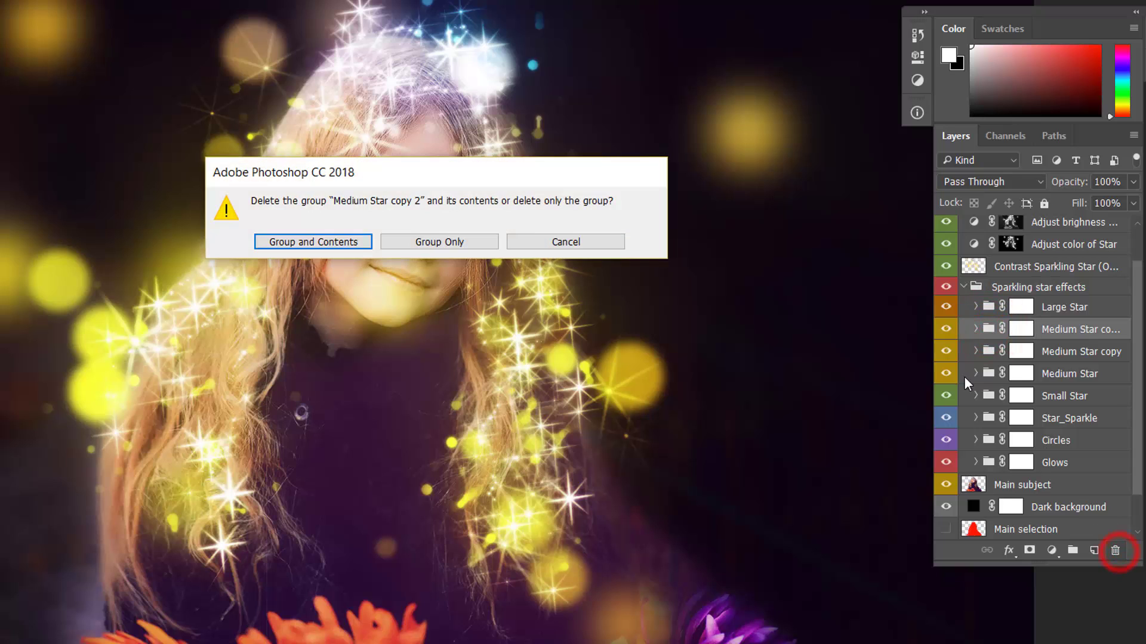
{"action": "left_click", "coordinate": [357, 240]}
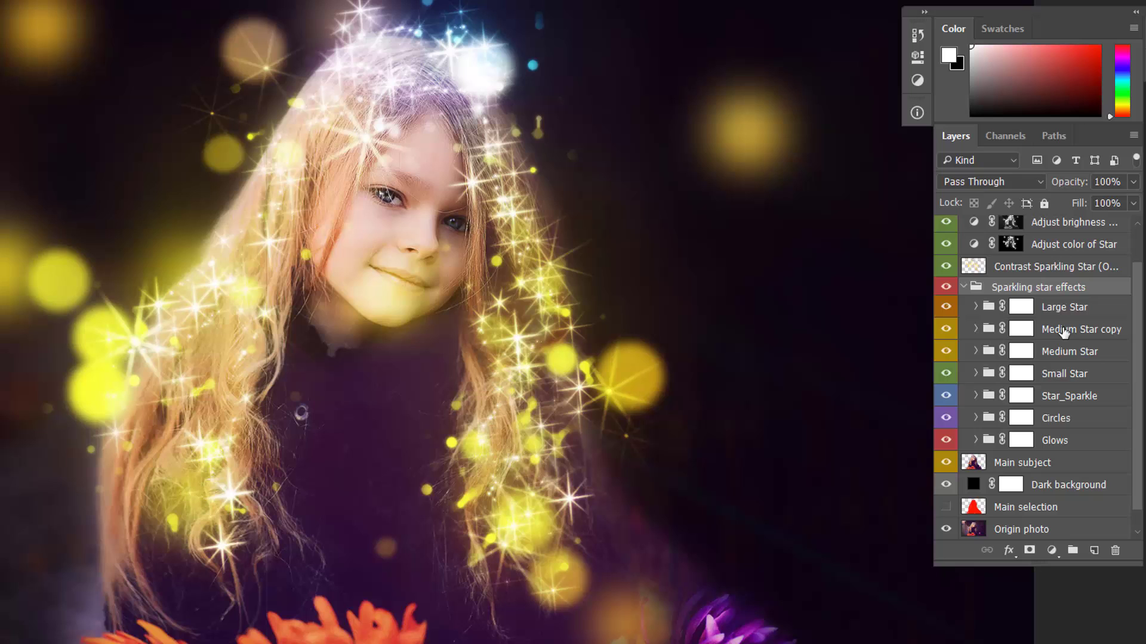
Step: Delete the layer mask of the remaining Medium Star copy, then delete that group with its contents
{"action": "left_click", "coordinate": [987, 329]}
{"action": "left_click", "coordinate": [1116, 552]}
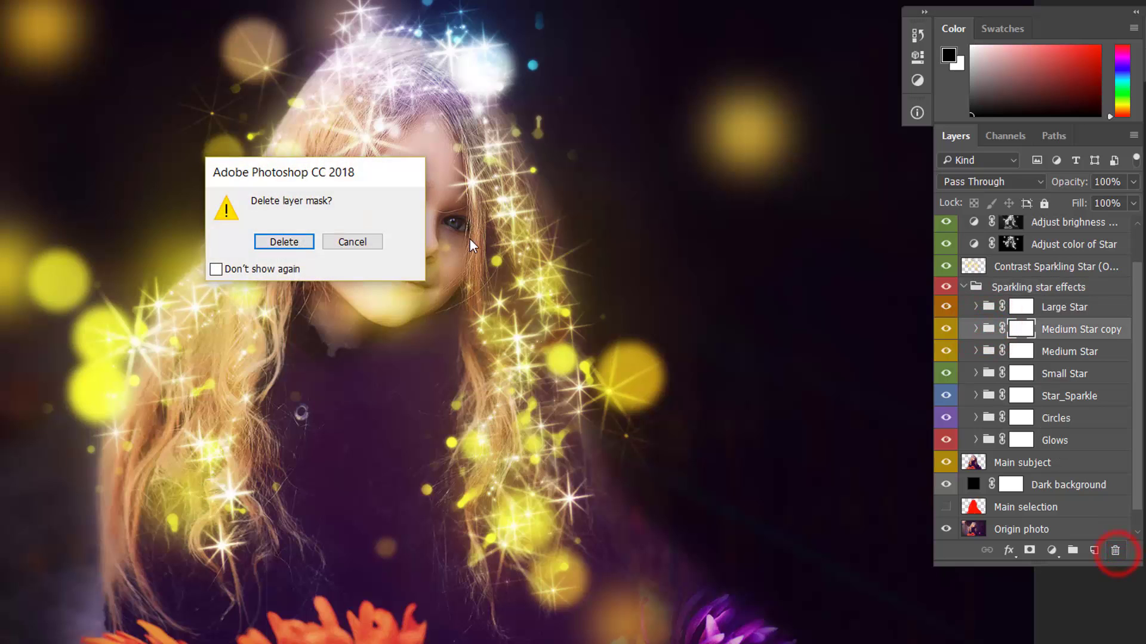
{"action": "left_click", "coordinate": [298, 241]}
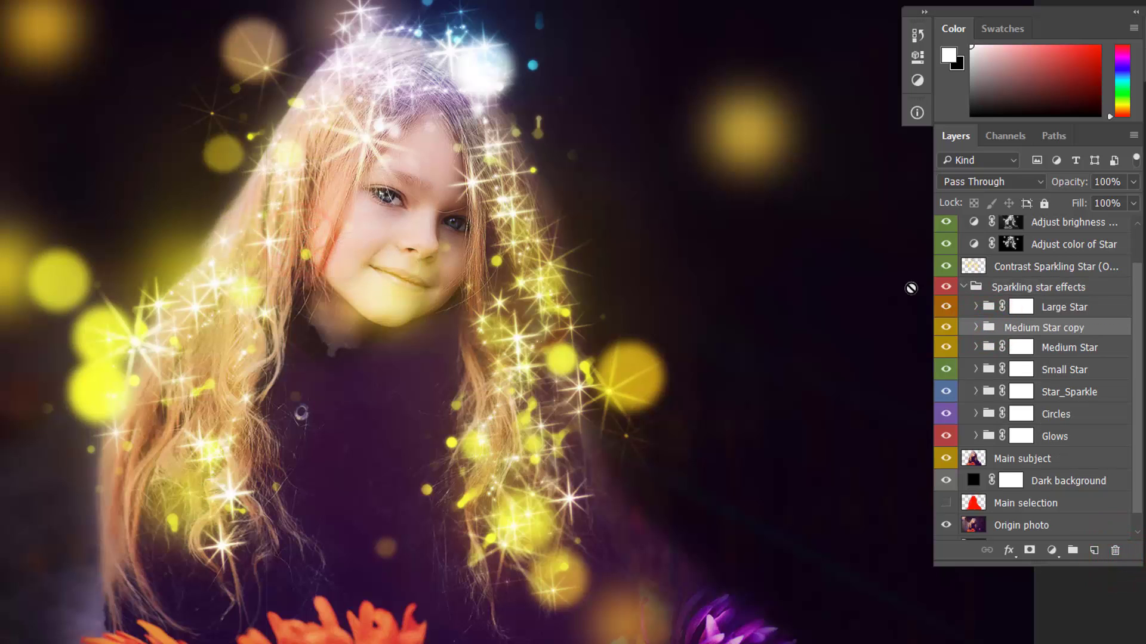
{"action": "left_click", "coordinate": [993, 333]}
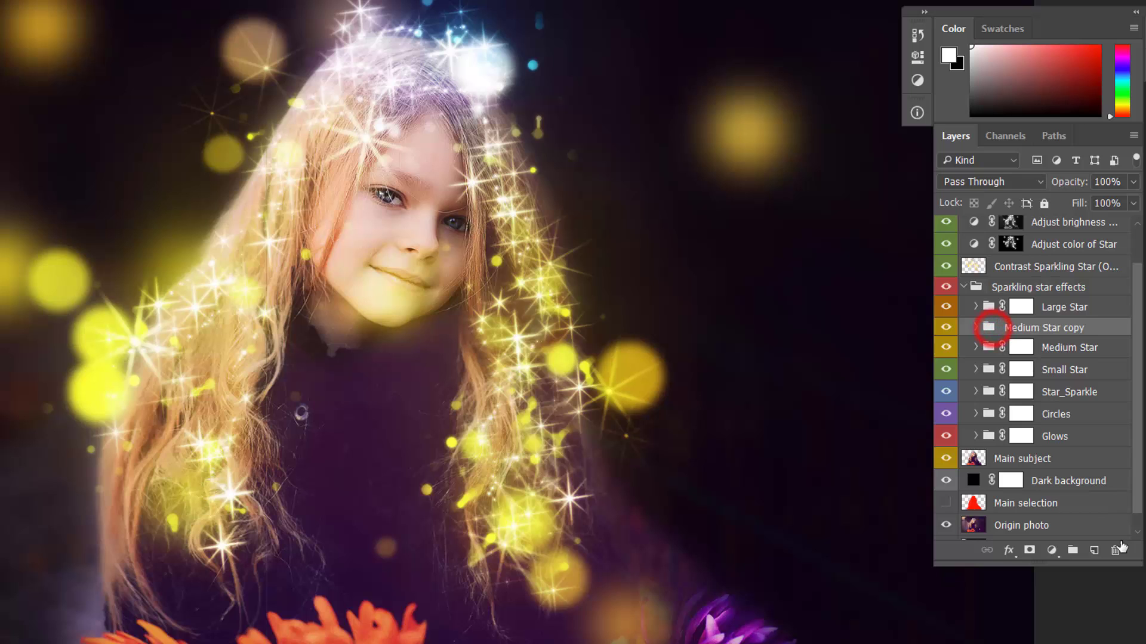
{"action": "left_click", "coordinate": [1116, 550]}
{"action": "left_click", "coordinate": [342, 244]}
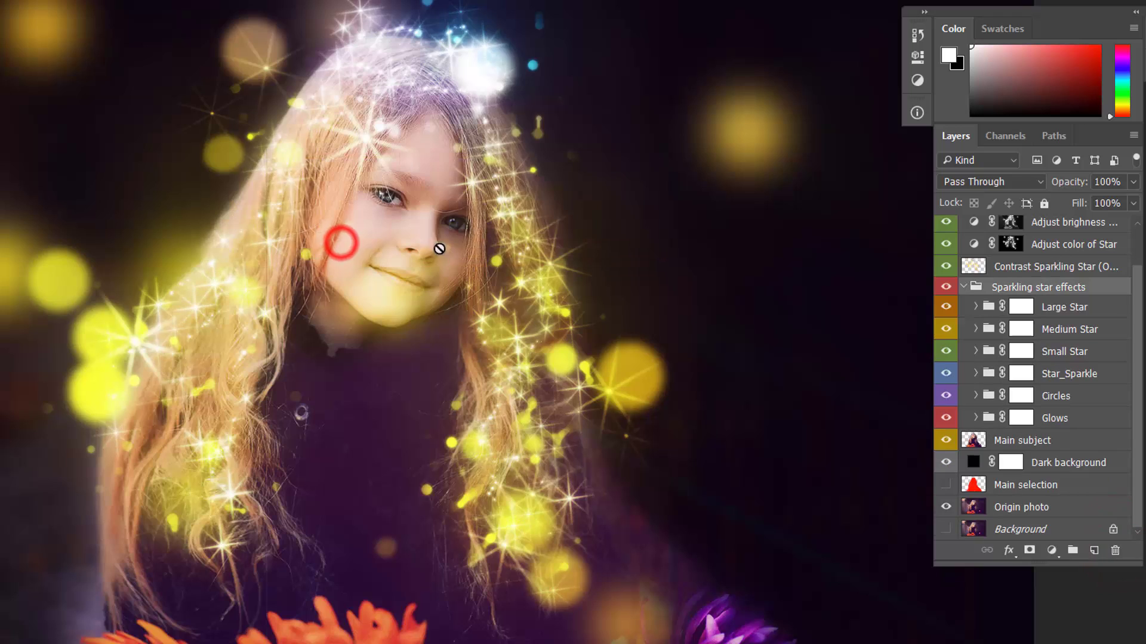
Step: Preview what the Small Star group contributes by hiding and reshowing it
{"action": "left_click", "coordinate": [1063, 330]}
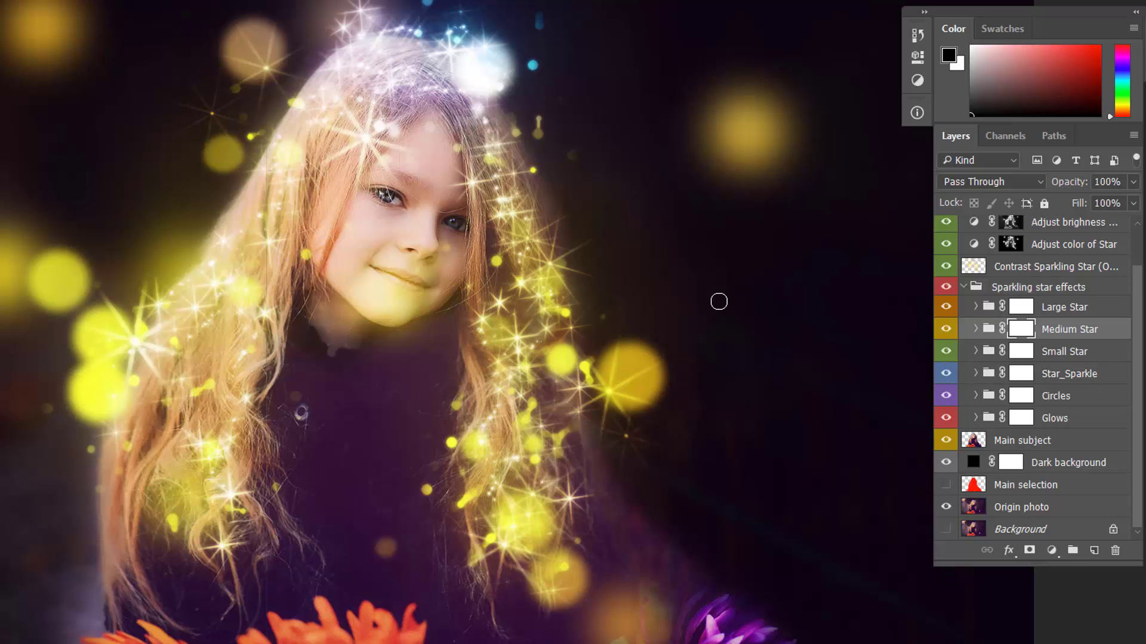
{"action": "key", "text": "ctrl+plus"}
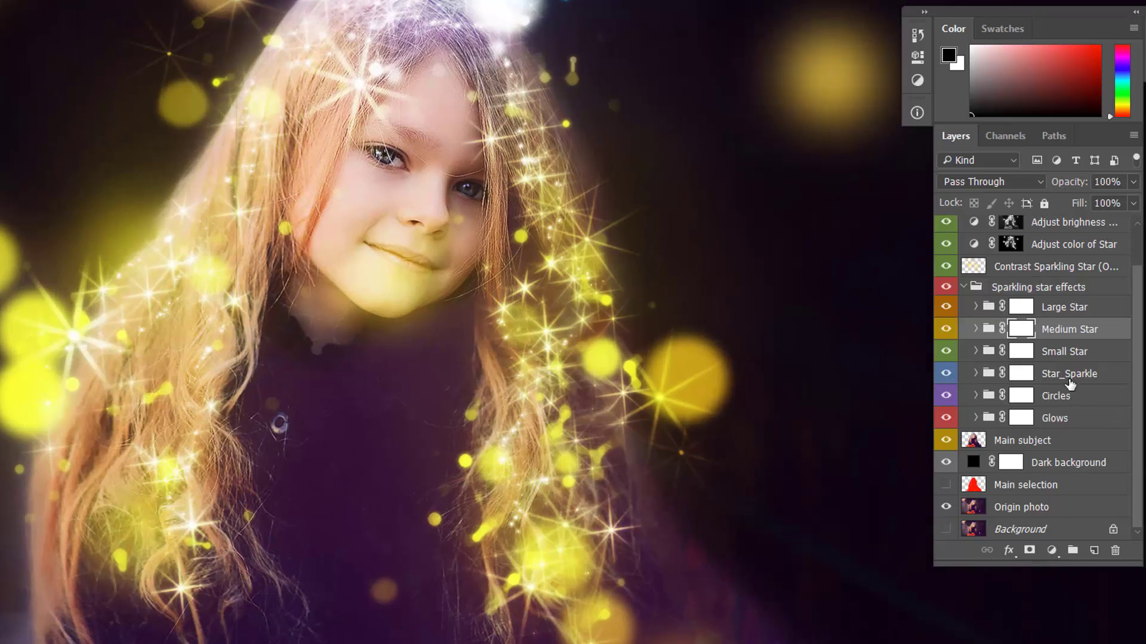
{"action": "left_click", "coordinate": [946, 352]}
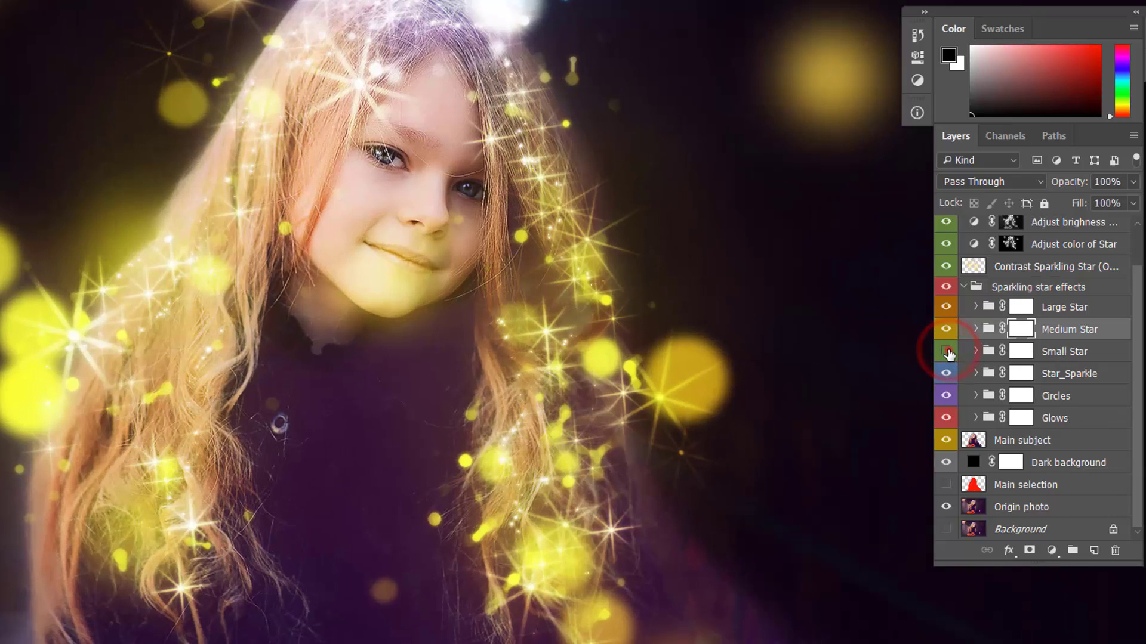
{"action": "left_click", "coordinate": [947, 352]}
Step: Duplicate the Small Star group twice to strengthen the small stars
{"action": "left_click", "coordinate": [1098, 357]}
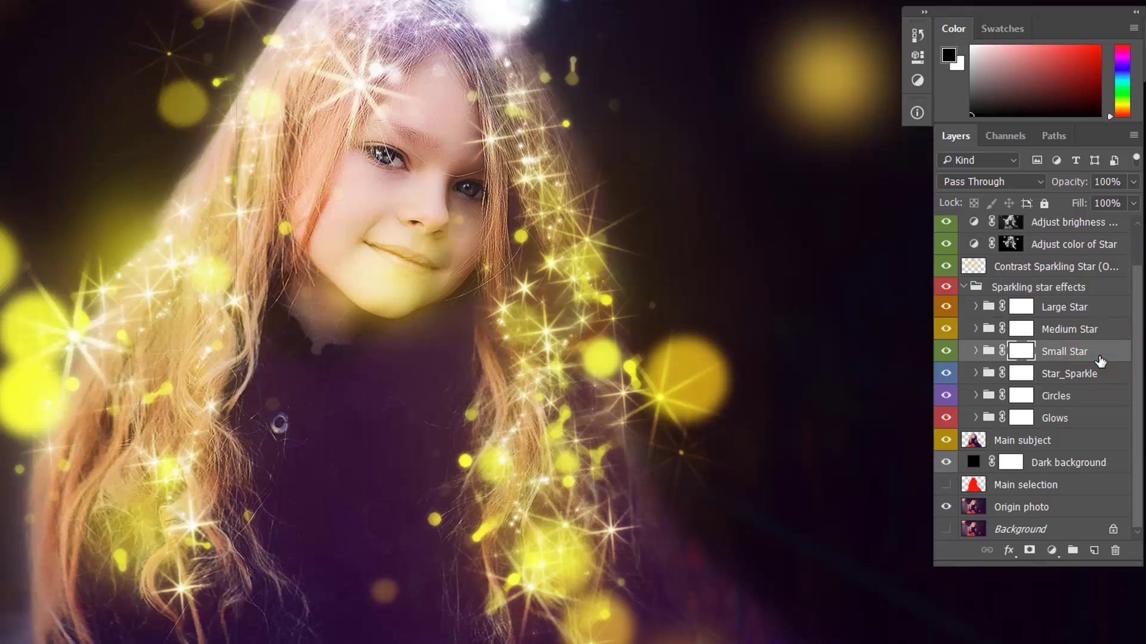
{"action": "key", "text": "ctrl+j"}
{"action": "key", "text": "ctrl+j"}
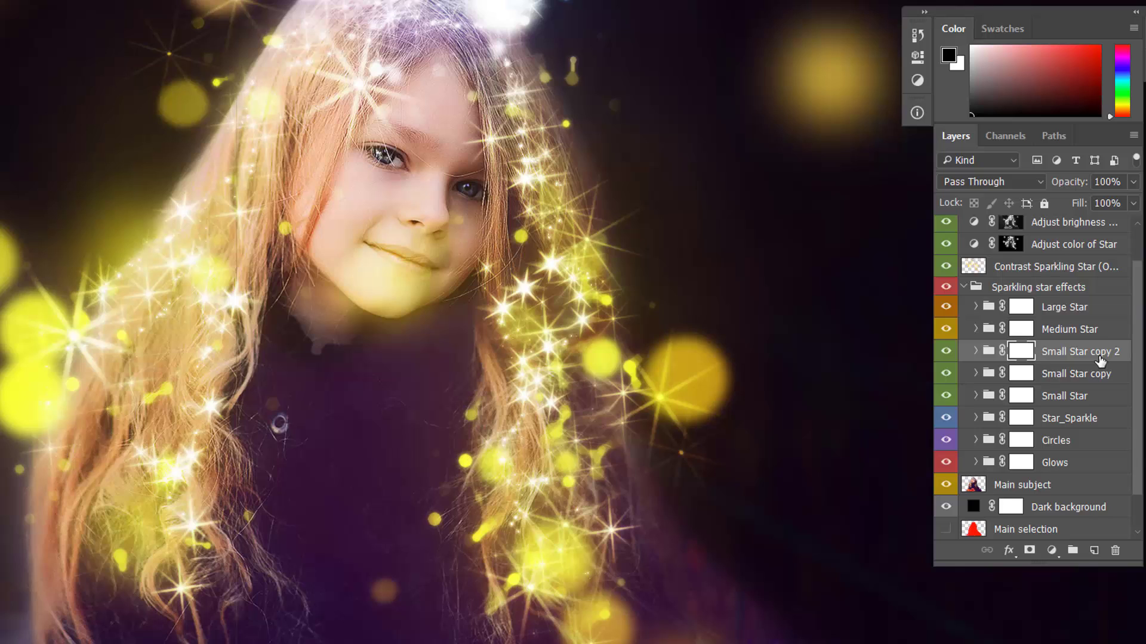
Step: Delete both copies of the Small Star group
{"action": "key", "text": "x"}
{"action": "key", "text": "Delete"}
{"action": "key", "text": "Delete"}
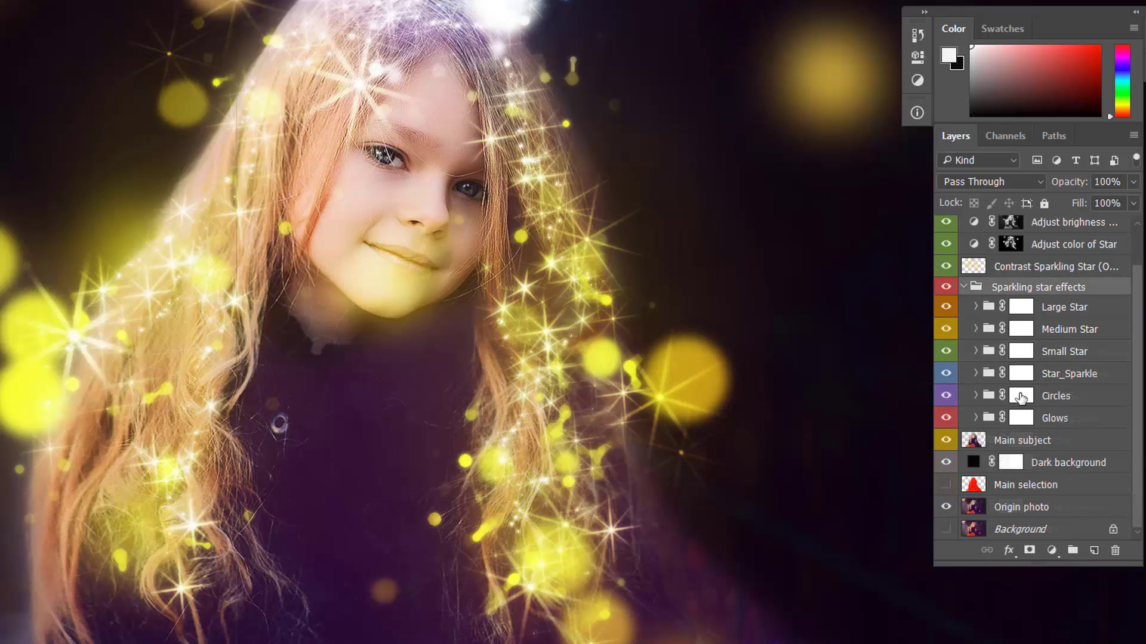
Step: Preview the Circles group and brush black on its layer mask to hide the yellow circle over the girl's chin and mouth
{"action": "left_click", "coordinate": [946, 395]}
{"action": "left_click", "coordinate": [947, 395]}
{"action": "left_click", "coordinate": [1021, 396]}
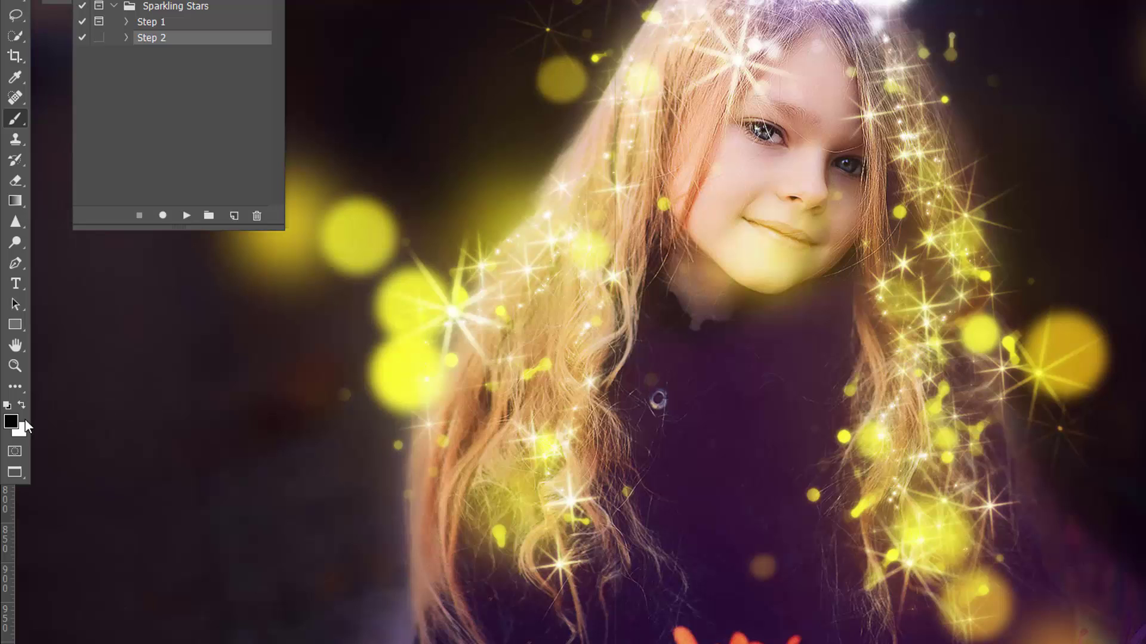
{"action": "right_click", "coordinate": [589, 256]}
{"action": "left_click_drag", "start_coordinate": [722, 291], "coordinate": [729, 294]}
{"action": "left_click", "coordinate": [783, 202]}
{"action": "mouse_move", "coordinate": [756, 236]}
{"action": "left_mouse_down"}
{"action": "mouse_move", "coordinate": [802, 207]}
{"action": "mouse_move", "coordinate": [789, 265]}
{"action": "mouse_move", "coordinate": [742, 223]}
{"action": "mouse_move", "coordinate": [808, 275]}
{"action": "mouse_move", "coordinate": [748, 249]}
{"action": "mouse_move", "coordinate": [782, 279]}
{"action": "mouse_move", "coordinate": [706, 226]}
{"action": "mouse_move", "coordinate": [796, 295]}
{"action": "mouse_move", "coordinate": [750, 297]}
{"action": "mouse_move", "coordinate": [808, 258]}
{"action": "mouse_move", "coordinate": [794, 317]}
{"action": "mouse_move", "coordinate": [711, 299]}
{"action": "mouse_move", "coordinate": [817, 261]}
{"action": "mouse_move", "coordinate": [779, 328]}
{"action": "mouse_move", "coordinate": [818, 288]}
{"action": "left_mouse_up"}
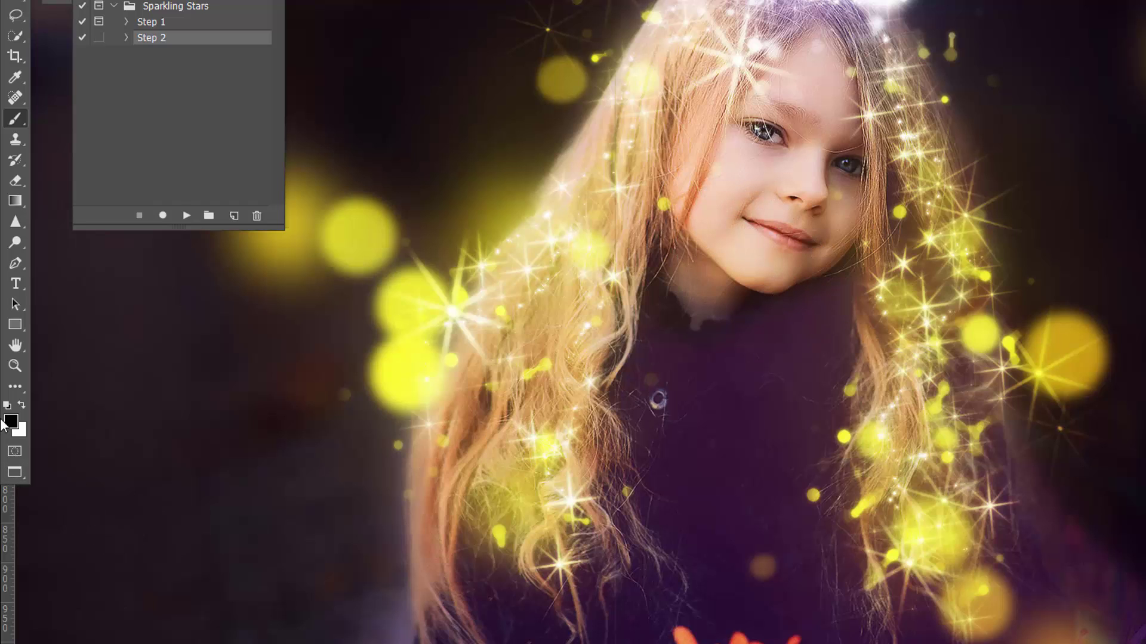
Step: Bring back the circle on the chin by painting white on the Circles mask, then mask it out again with black
{"action": "left_click", "coordinate": [22, 406]}
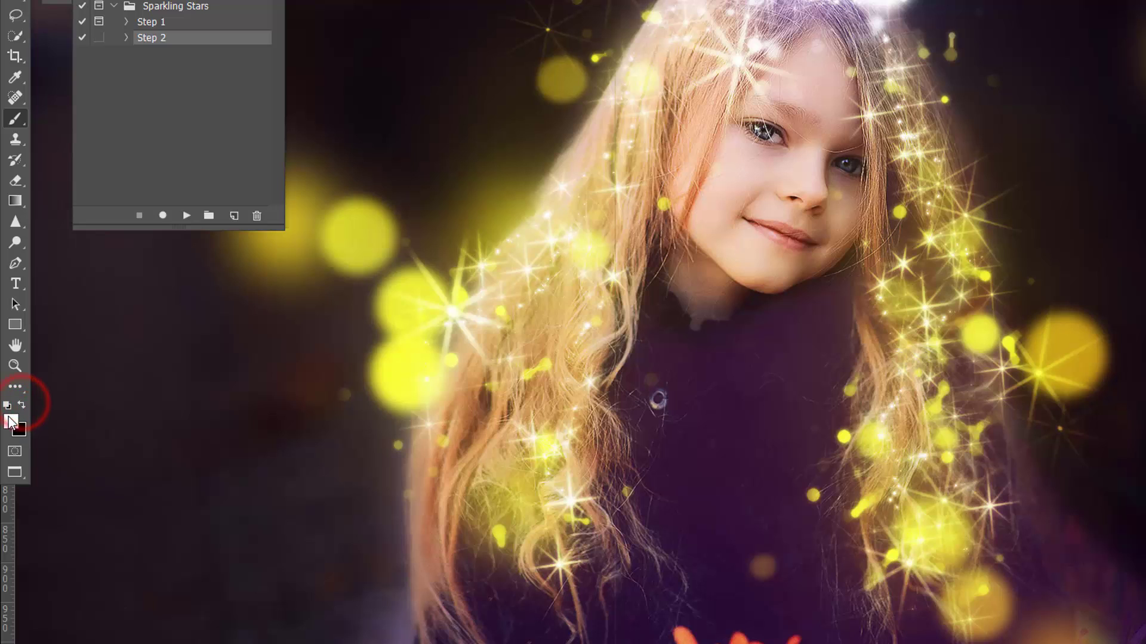
{"action": "mouse_move", "coordinate": [740, 254]}
{"action": "left_mouse_down"}
{"action": "mouse_move", "coordinate": [753, 292]}
{"action": "mouse_move", "coordinate": [751, 249]}
{"action": "mouse_move", "coordinate": [775, 284]}
{"action": "mouse_move", "coordinate": [748, 266]}
{"action": "mouse_move", "coordinate": [752, 290]}
{"action": "mouse_move", "coordinate": [770, 272]}
{"action": "left_mouse_up"}
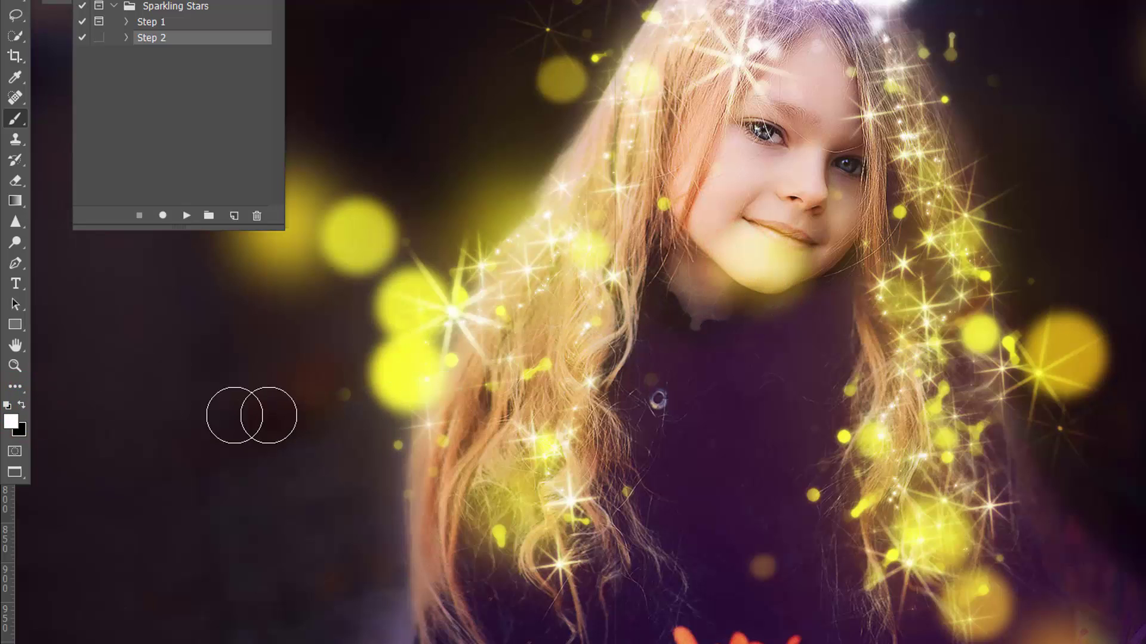
{"action": "left_click", "coordinate": [21, 406]}
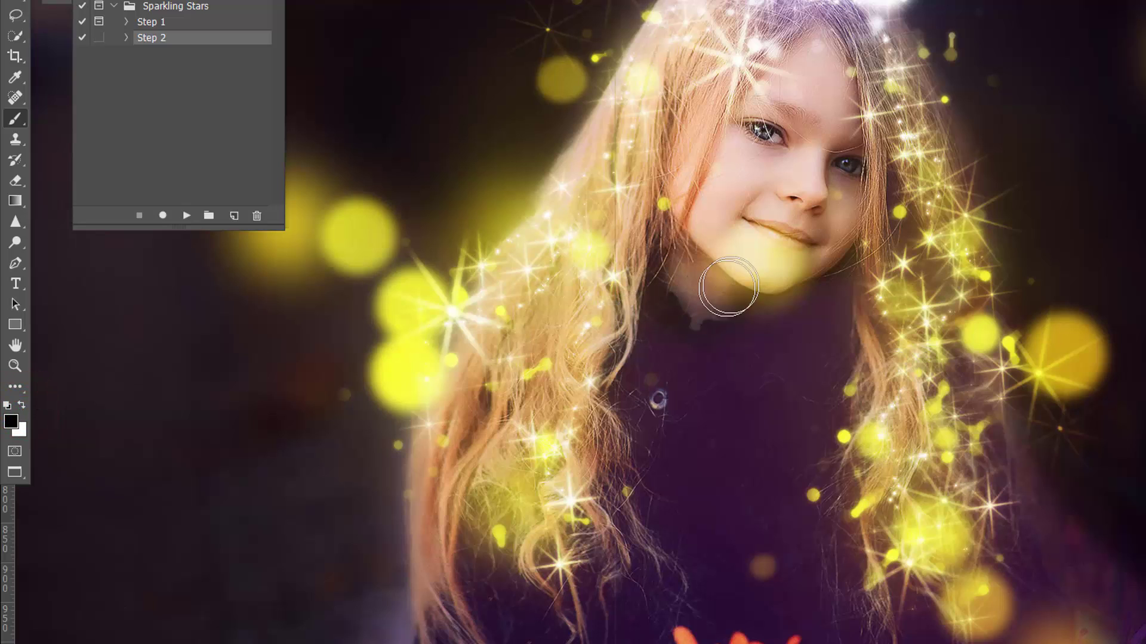
{"action": "mouse_move", "coordinate": [728, 287]}
{"action": "left_mouse_down"}
{"action": "mouse_move", "coordinate": [745, 257]}
{"action": "mouse_move", "coordinate": [781, 282]}
{"action": "mouse_move", "coordinate": [776, 254]}
{"action": "mouse_move", "coordinate": [811, 288]}
{"action": "mouse_move", "coordinate": [744, 281]}
{"action": "left_mouse_up"}
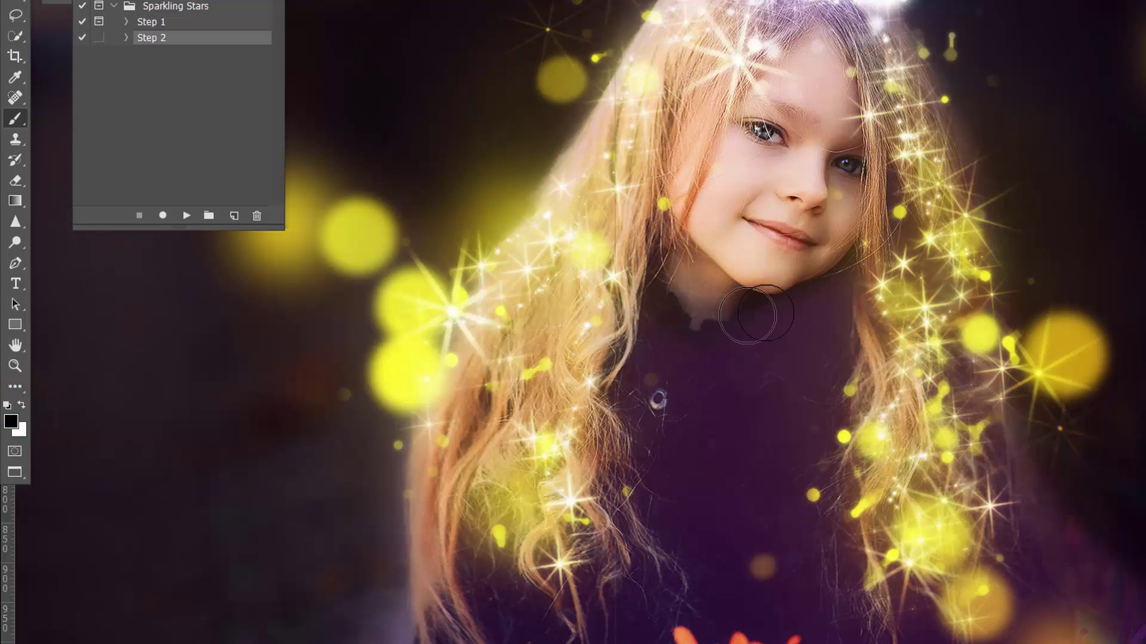
Step: Select the Glows group and expand it to show its individual glow layers
{"action": "left_click_drag", "start_coordinate": [1026, 214], "coordinate": [998, 263]}
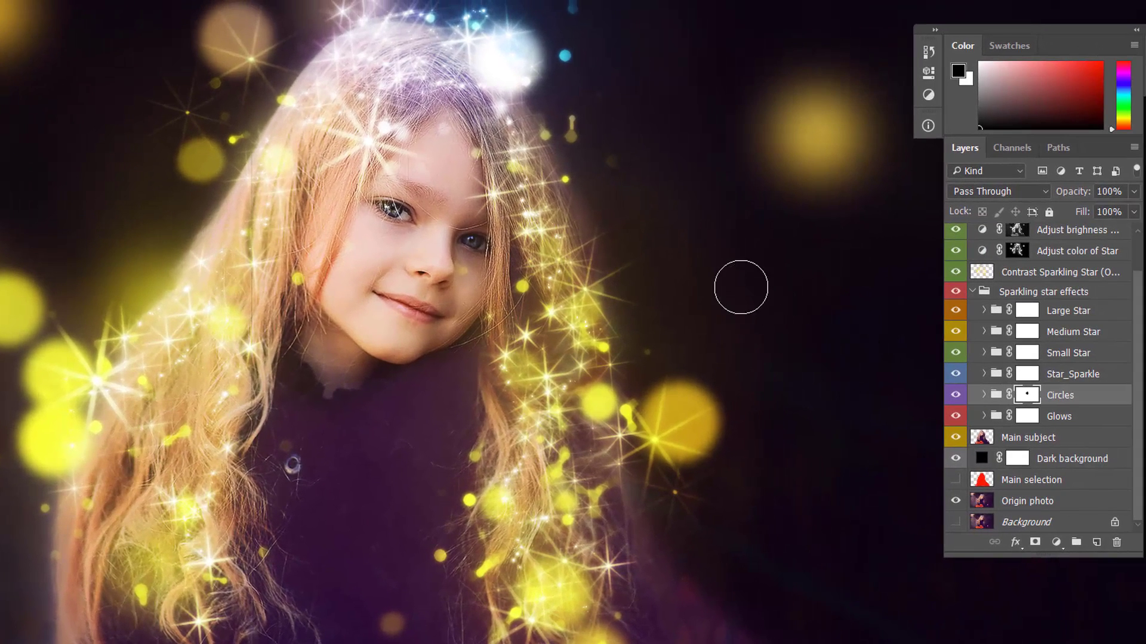
{"action": "left_click_drag", "start_coordinate": [1110, 258], "coordinate": [1108, 264]}
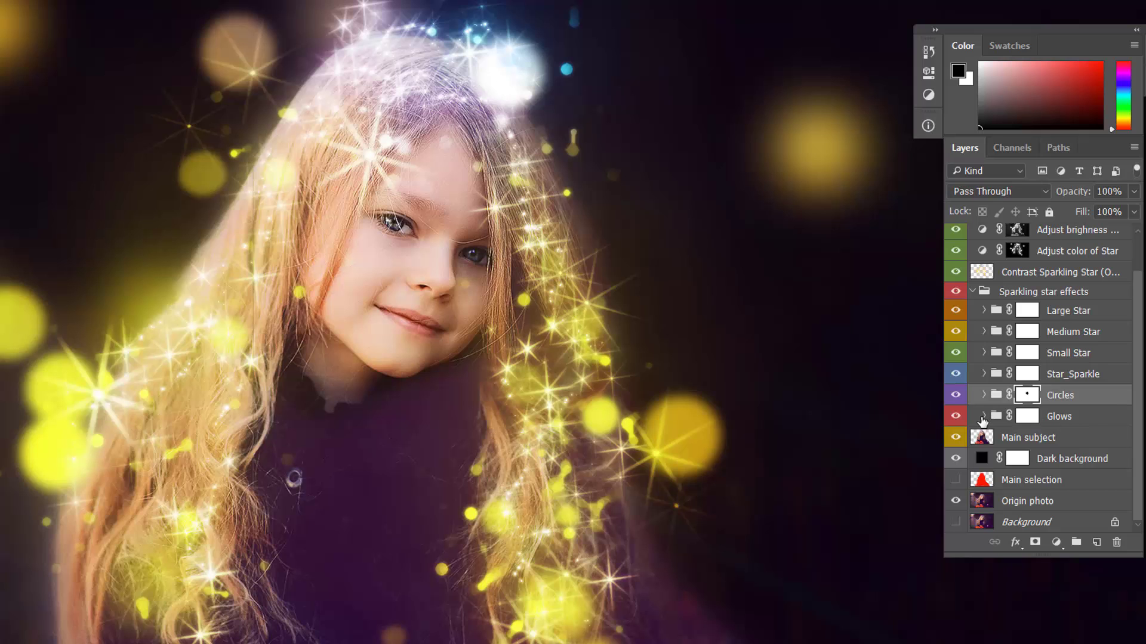
{"action": "left_click_drag", "start_coordinate": [753, 399], "coordinate": [746, 400]}
{"action": "left_click_drag", "start_coordinate": [725, 437], "coordinate": [717, 416]}
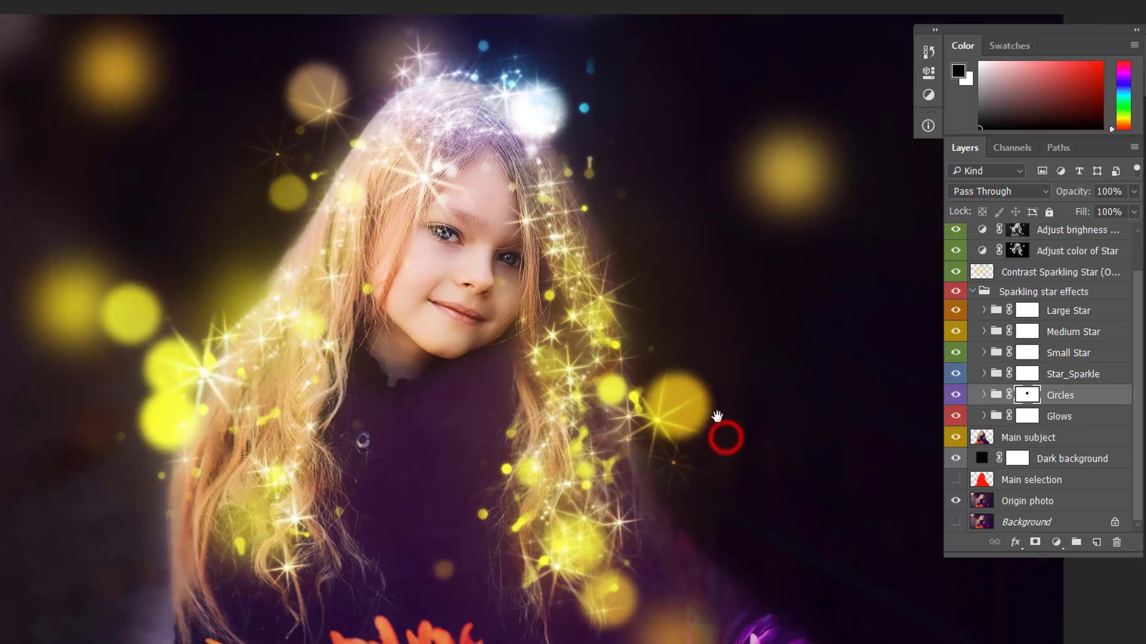
{"action": "left_click", "coordinate": [1100, 417]}
{"action": "left_click", "coordinate": [983, 416]}
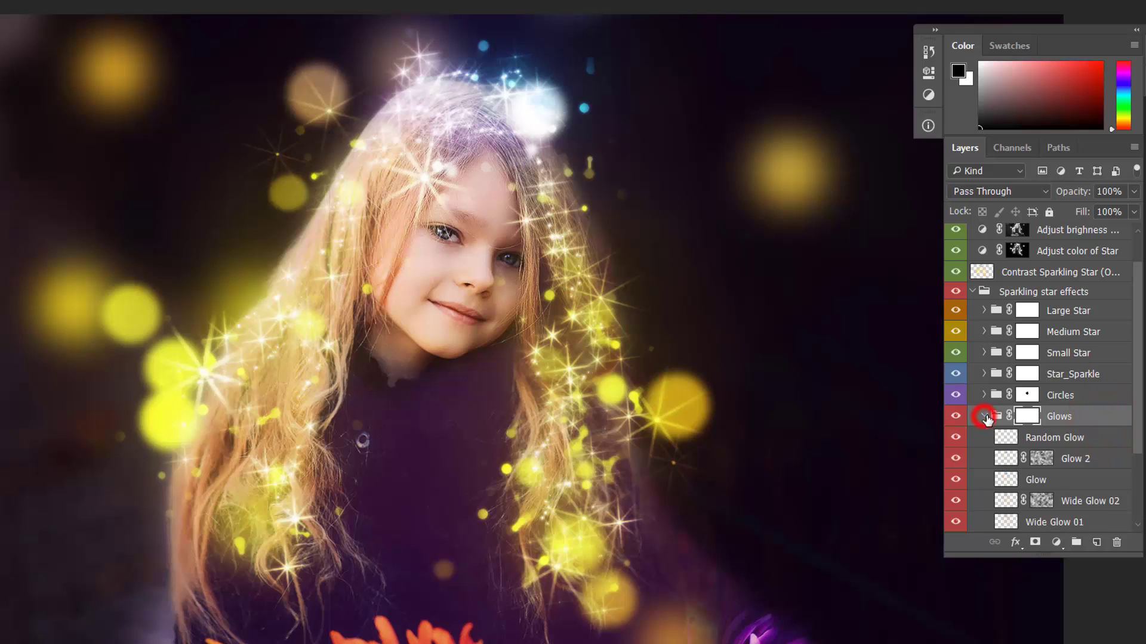
{"action": "scroll", "coordinate": [1047, 444], "scroll_direction": "down", "scroll_amount": 5}
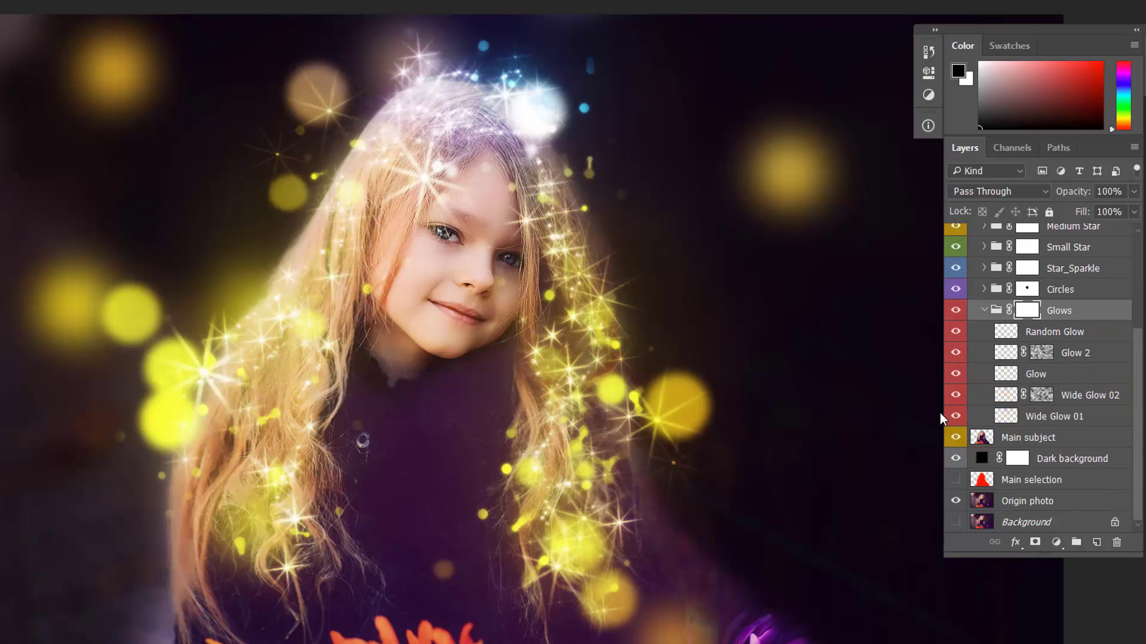
Step: Hide and show the Wide Glow 01 layer to preview its effect and adjust its opacity
{"action": "left_click", "coordinate": [956, 416]}
{"action": "left_click", "coordinate": [955, 415]}
{"action": "left_click", "coordinate": [1060, 416]}
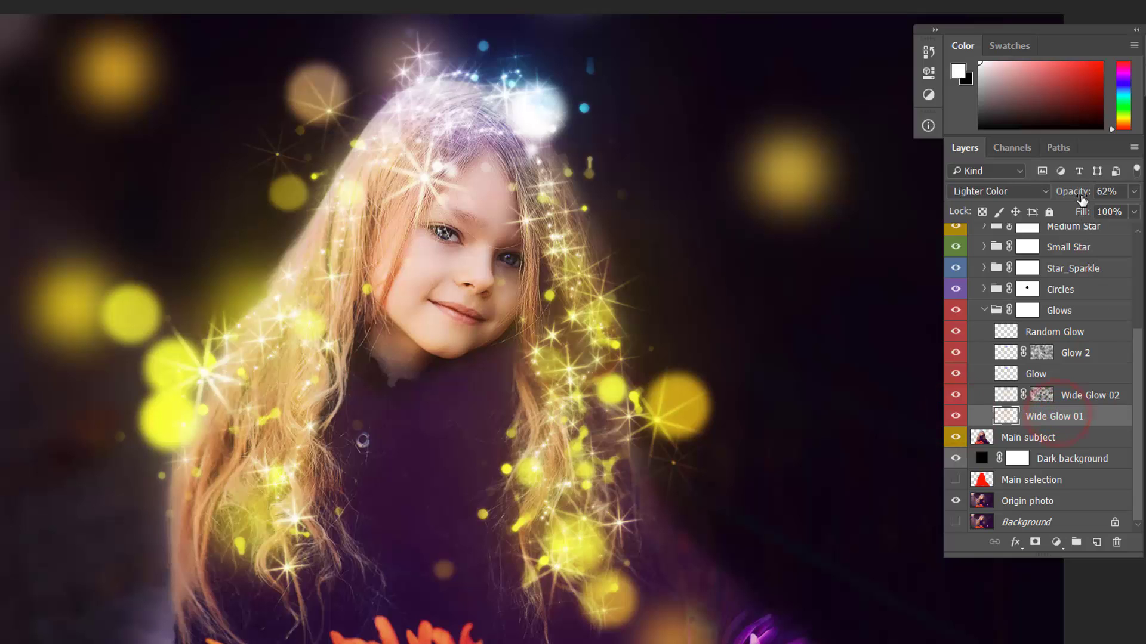
{"action": "left_click_drag", "start_coordinate": [1078, 198], "coordinate": [919, 209]}
Step: Set the Wide Glow 02 layer's opacity to 86% and adjust the opacity of the Glow layer above it
{"action": "left_click", "coordinate": [1078, 399]}
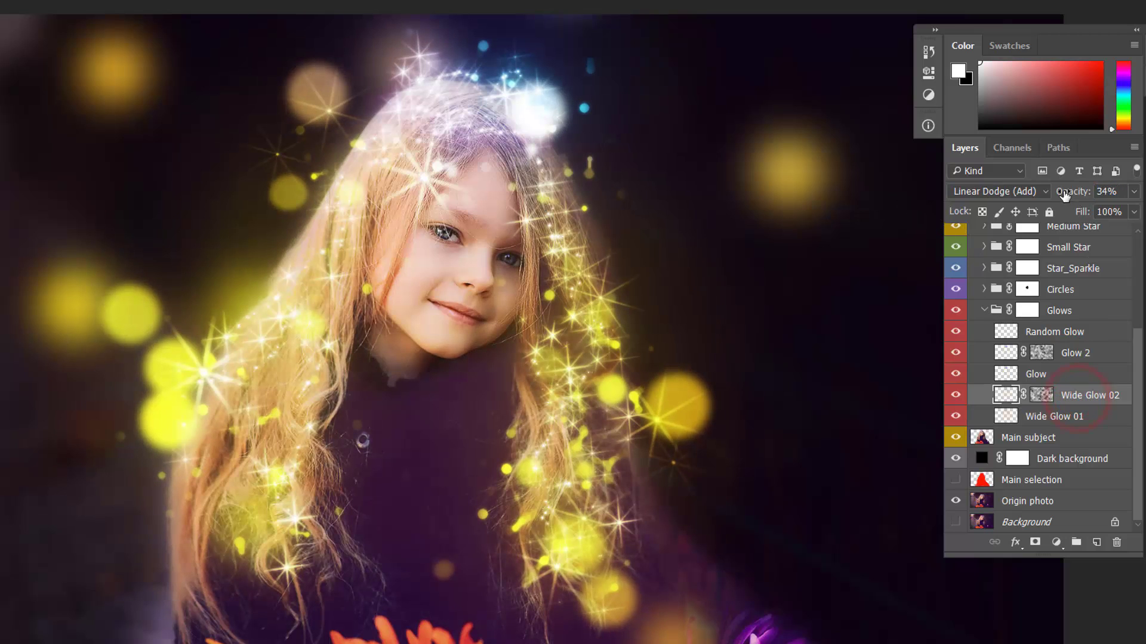
{"action": "left_click_drag", "start_coordinate": [1068, 193], "coordinate": [1003, 196]}
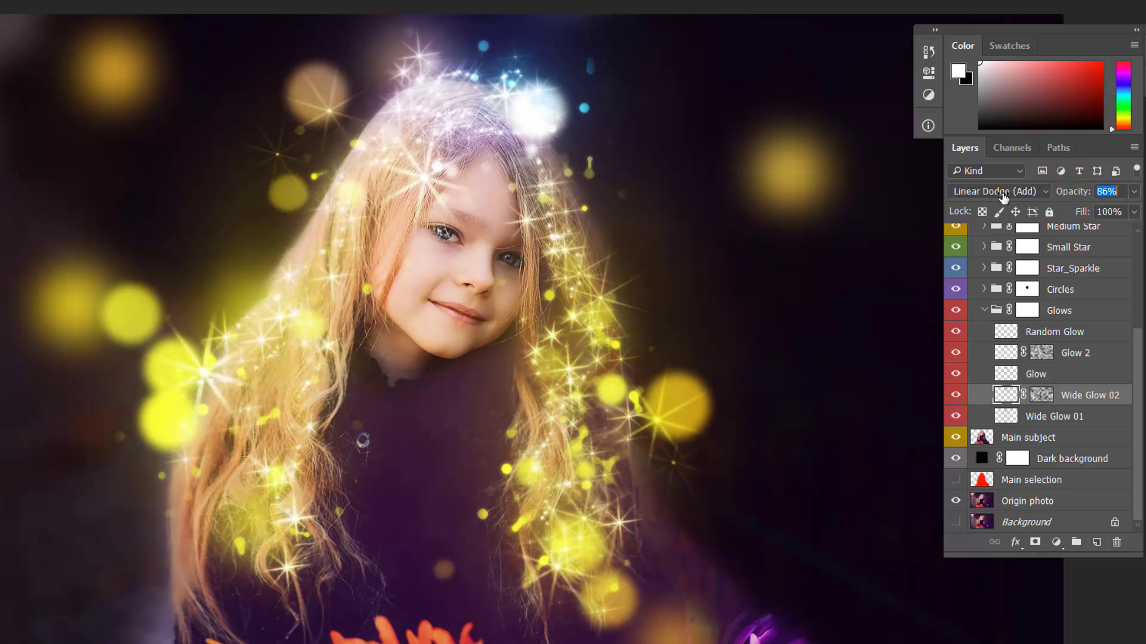
{"action": "left_click", "coordinate": [1047, 374]}
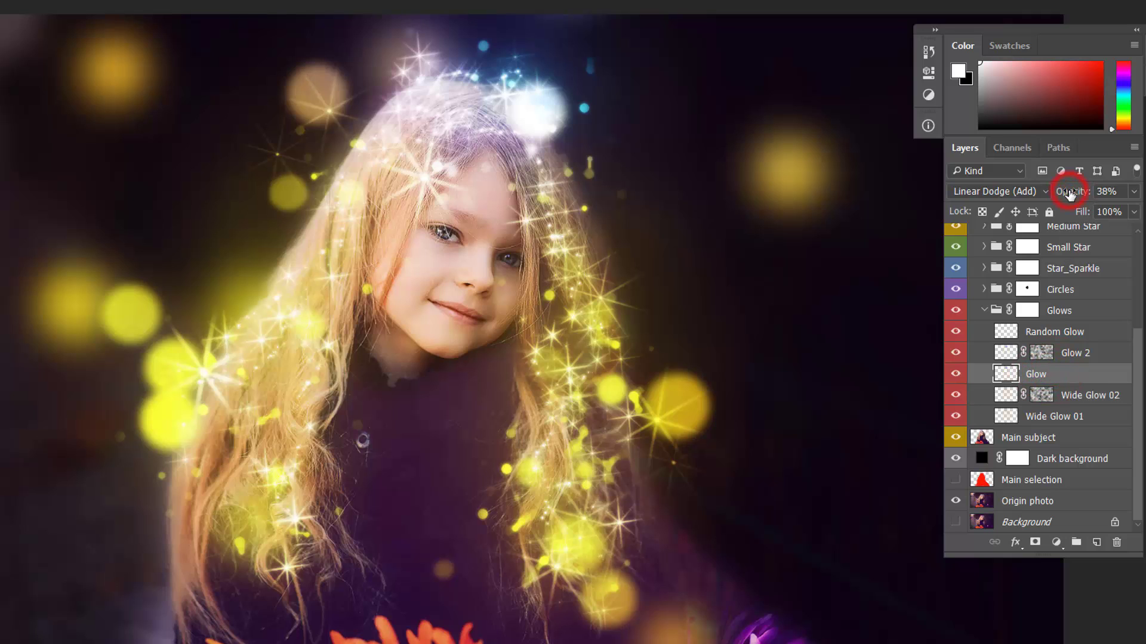
{"action": "left_click_drag", "start_coordinate": [1070, 194], "coordinate": [1033, 197]}
Step: Collapse the Glows group and preview the Large Star group by hiding and showing it
{"action": "left_click", "coordinate": [991, 310]}
{"action": "left_click", "coordinate": [983, 310]}
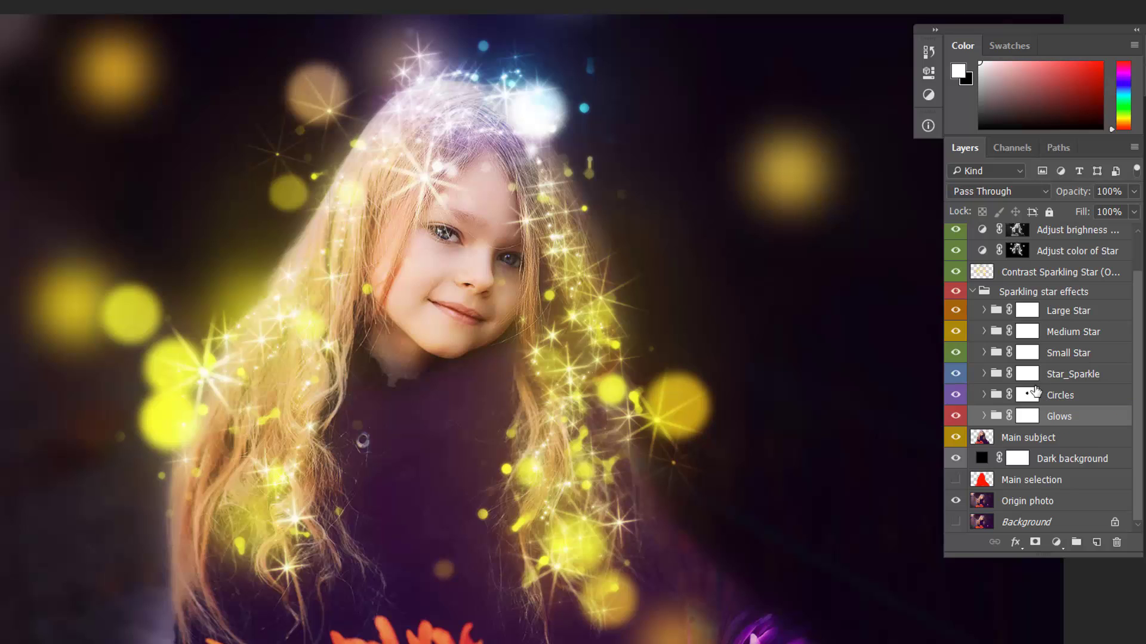
{"action": "left_click", "coordinate": [955, 310]}
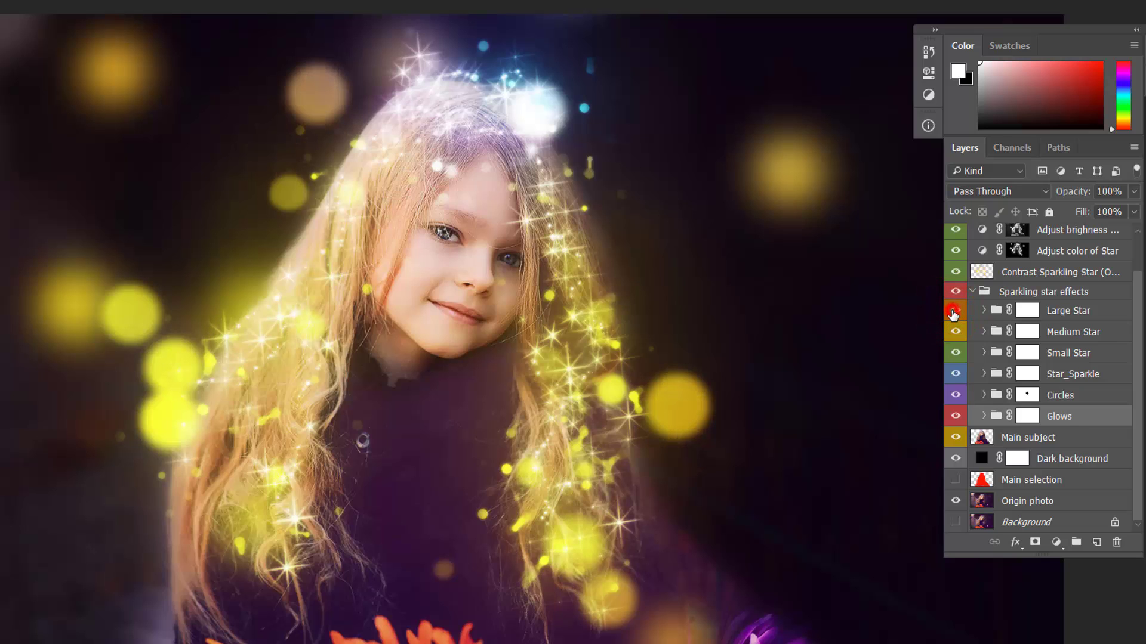
{"action": "left_click", "coordinate": [953, 311]}
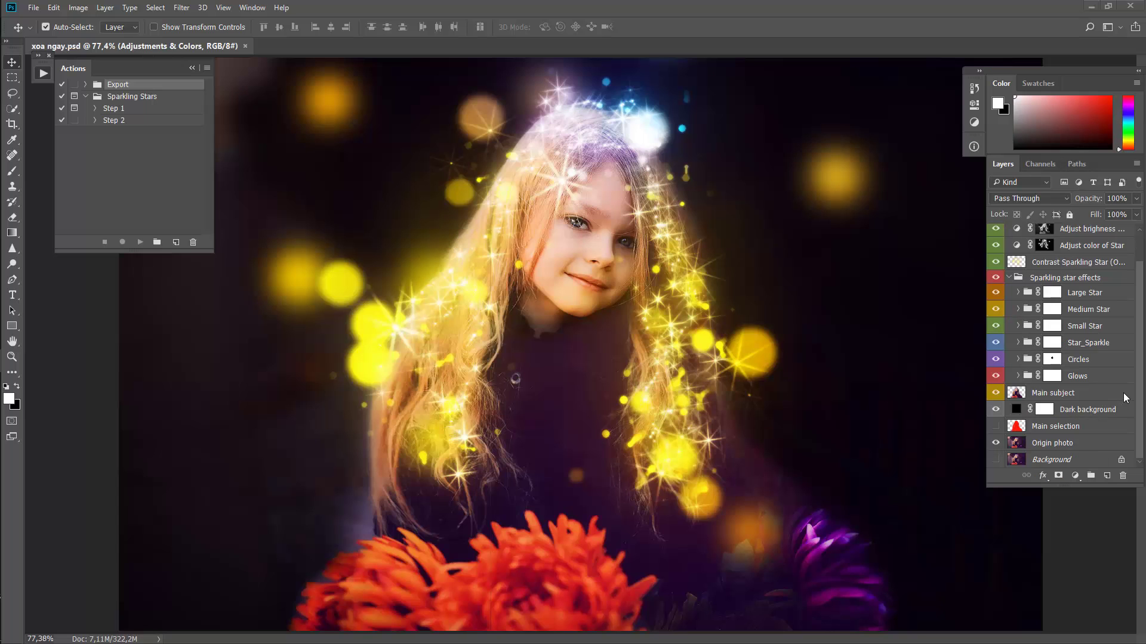
Step: Preview the Dark background layer by hiding and showing it, and lower its opacity to 15%
{"action": "left_click", "coordinate": [1094, 375]}
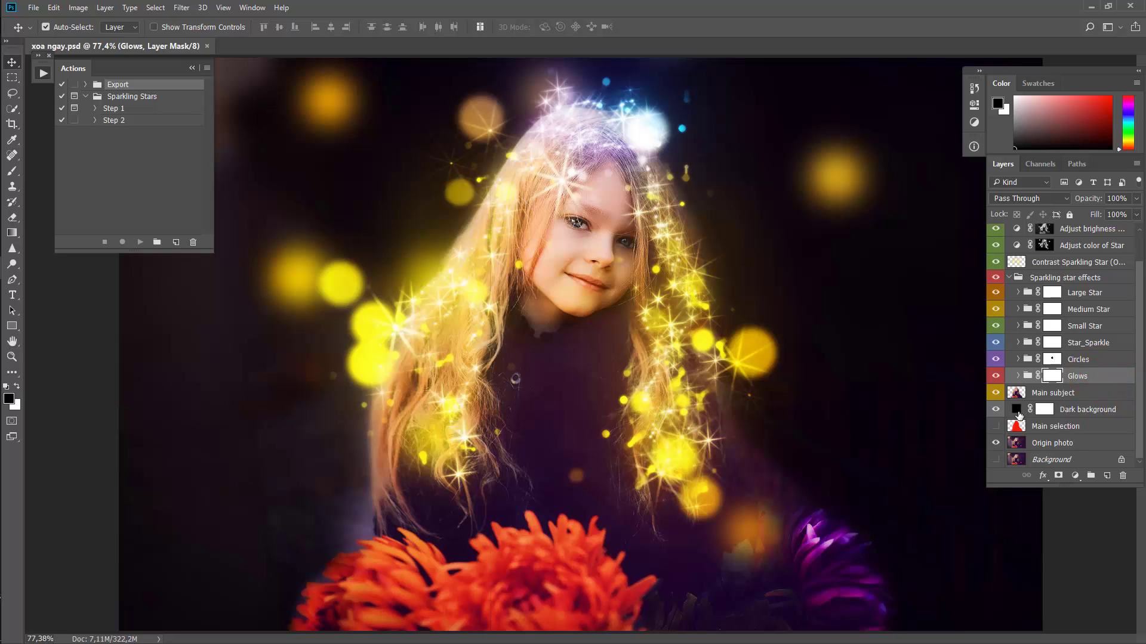
{"action": "left_click", "coordinate": [1017, 410]}
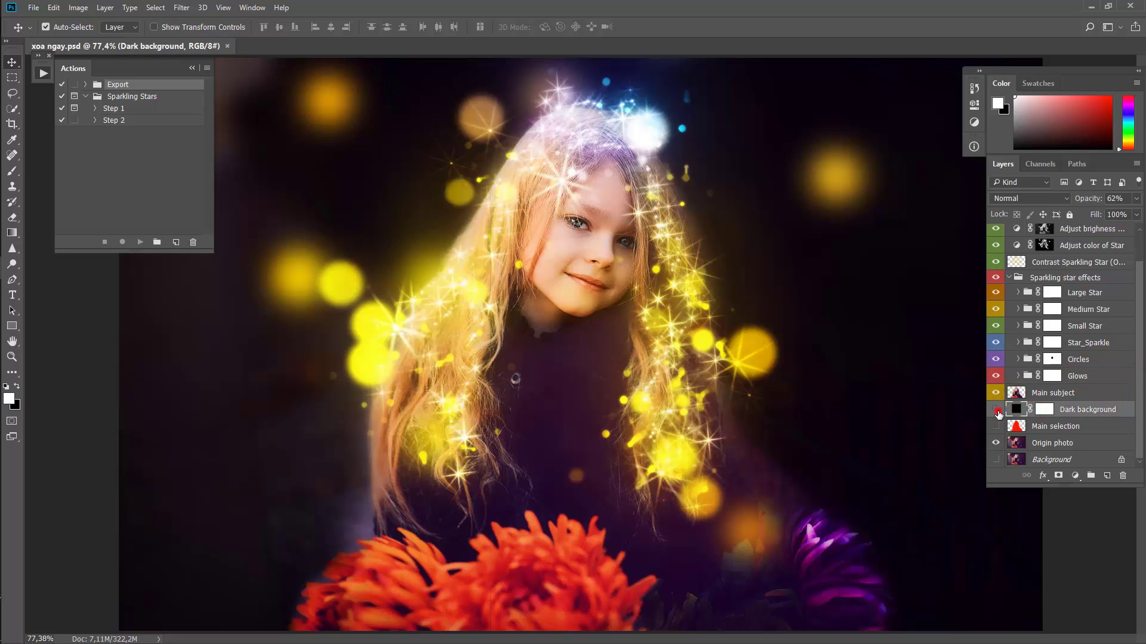
{"action": "left_click", "coordinate": [996, 411]}
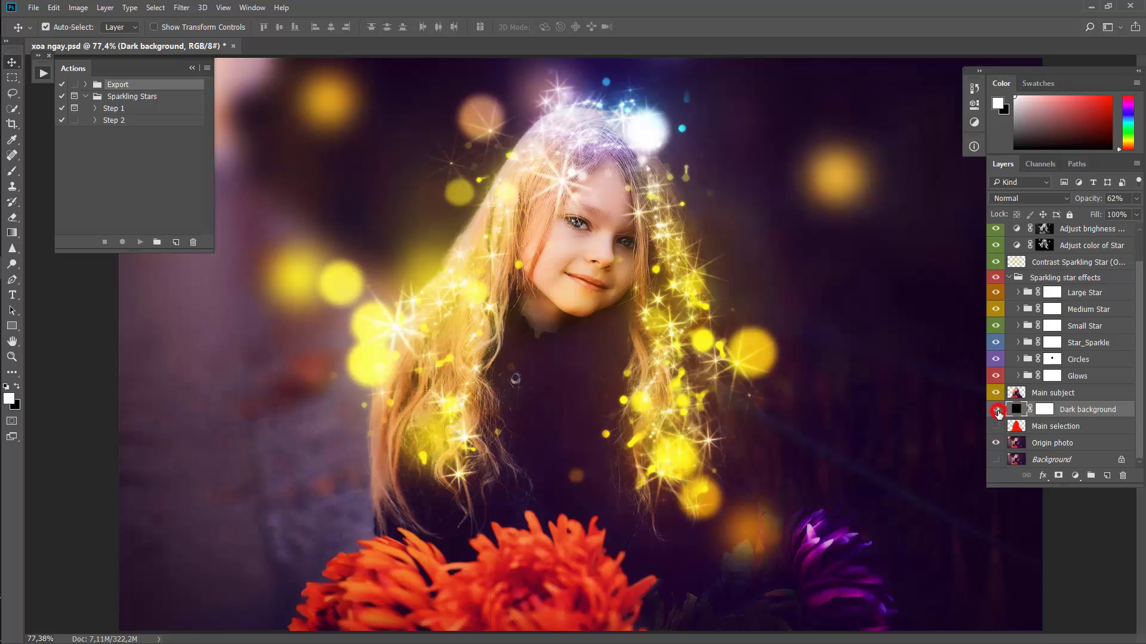
{"action": "left_click", "coordinate": [996, 411]}
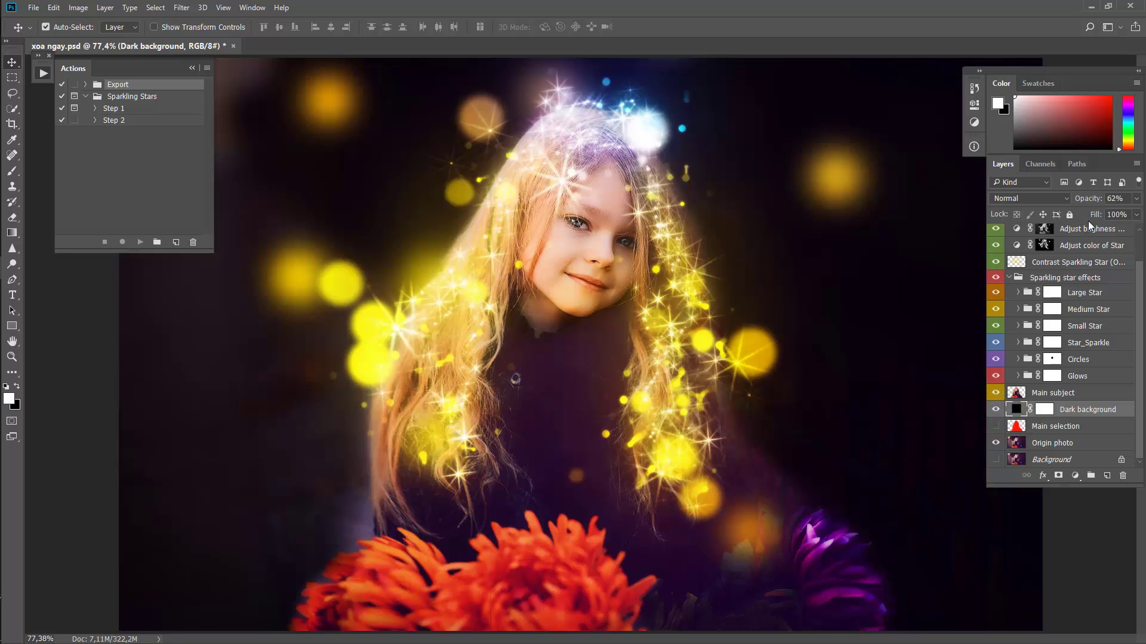
{"action": "left_click_drag", "start_coordinate": [1089, 201], "coordinate": [1014, 203]}
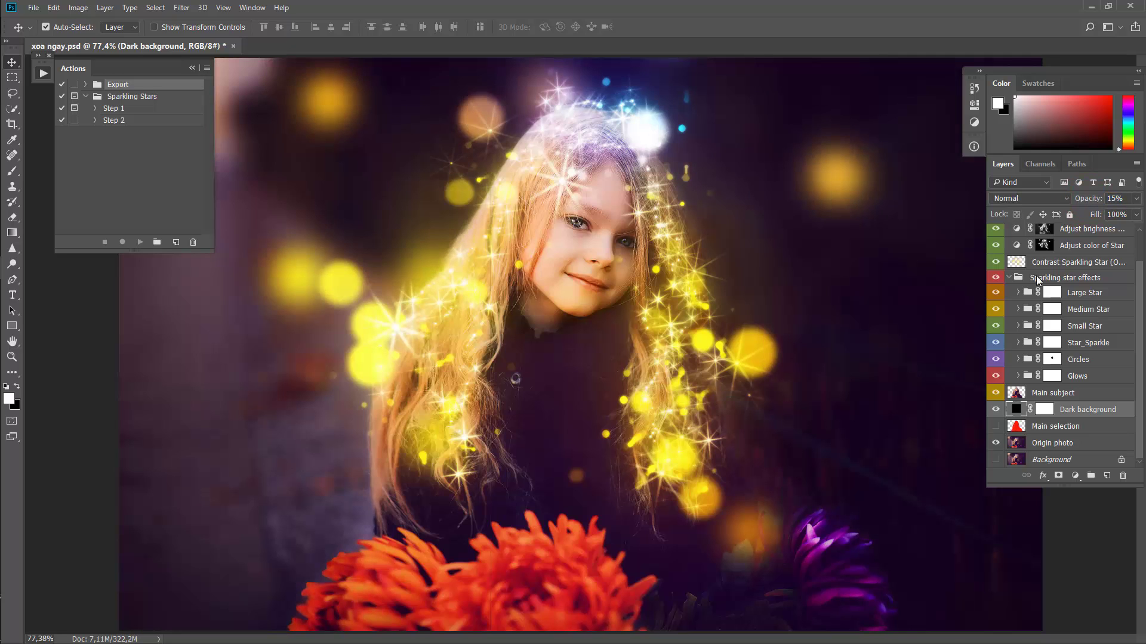
Step: Change the Dark background fill colour to blue and adjust the layer's opacity
{"action": "double_click", "coordinate": [1017, 409]}
{"action": "left_click", "coordinate": [945, 167]}
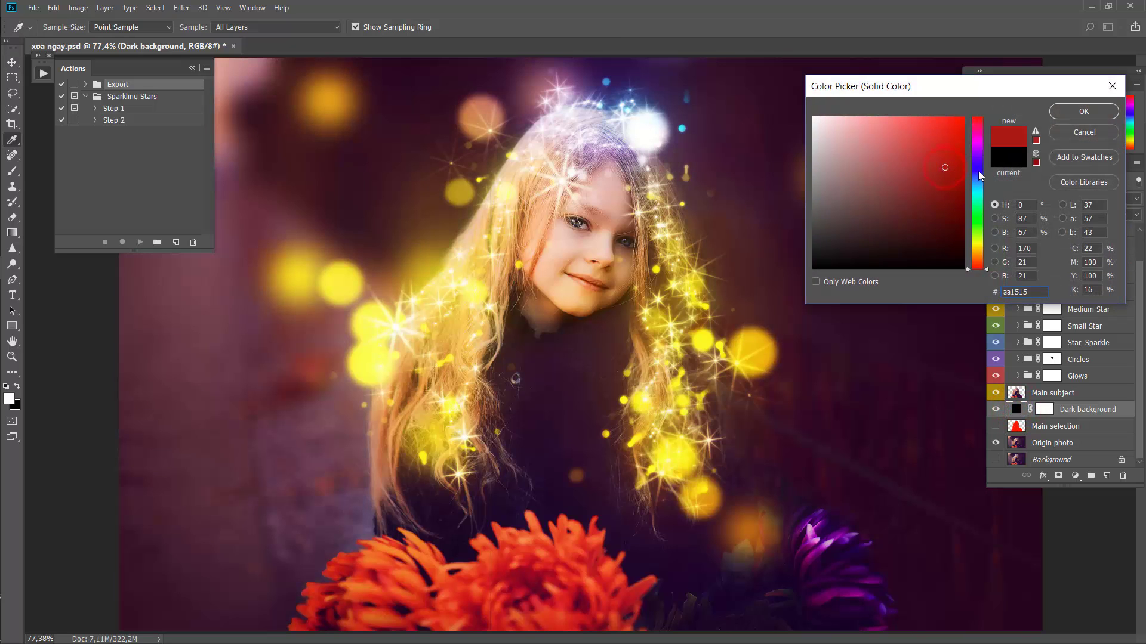
{"action": "left_click_drag", "start_coordinate": [978, 179], "coordinate": [979, 176]}
{"action": "left_click", "coordinate": [1068, 112]}
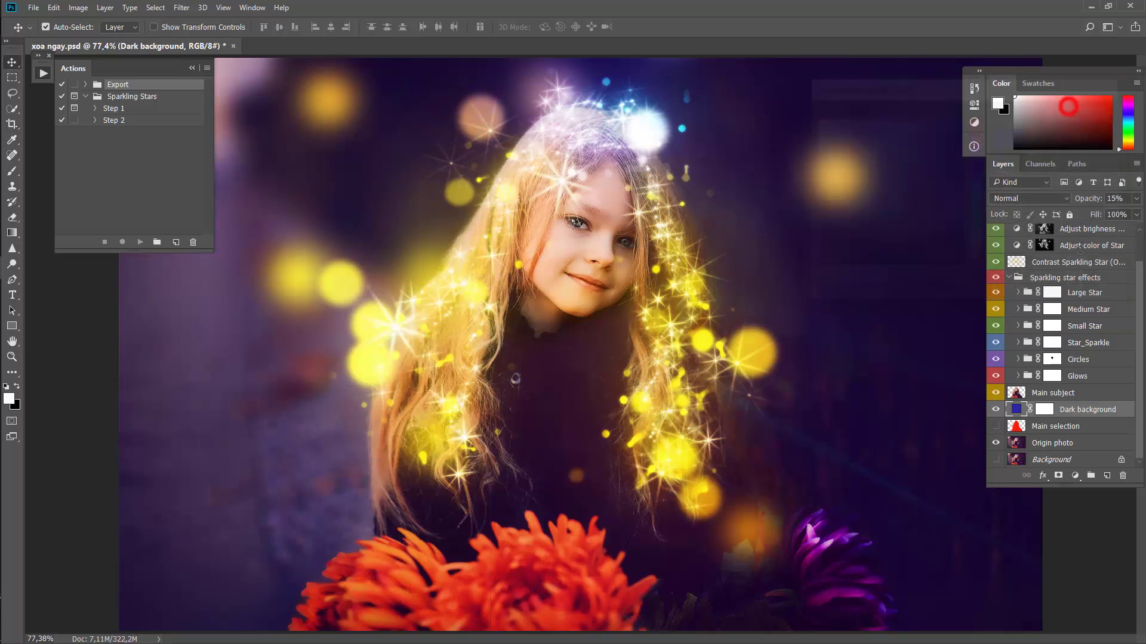
{"action": "left_click", "coordinate": [1091, 199]}
{"action": "left_click_drag", "start_coordinate": [1091, 199], "coordinate": [1063, 210]}
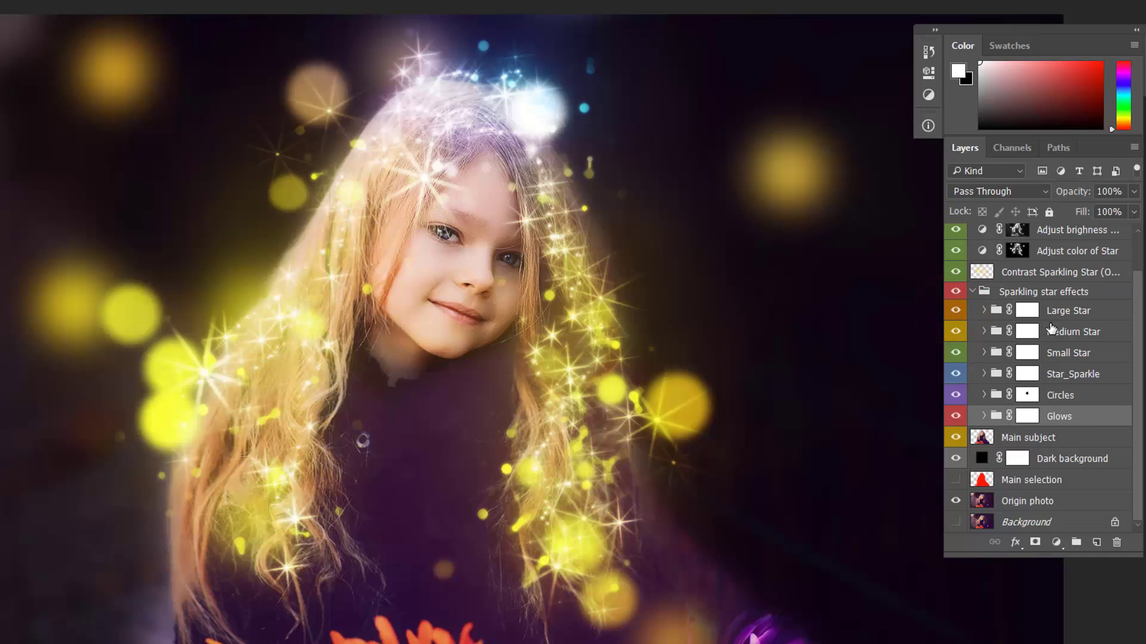
Step: Set the opacity of the Contrast Sparkling Star layer to 80%
{"action": "scroll", "coordinate": [1038, 299], "scroll_direction": "up", "scroll_amount": 2}
{"action": "left_click", "coordinate": [1068, 311]}
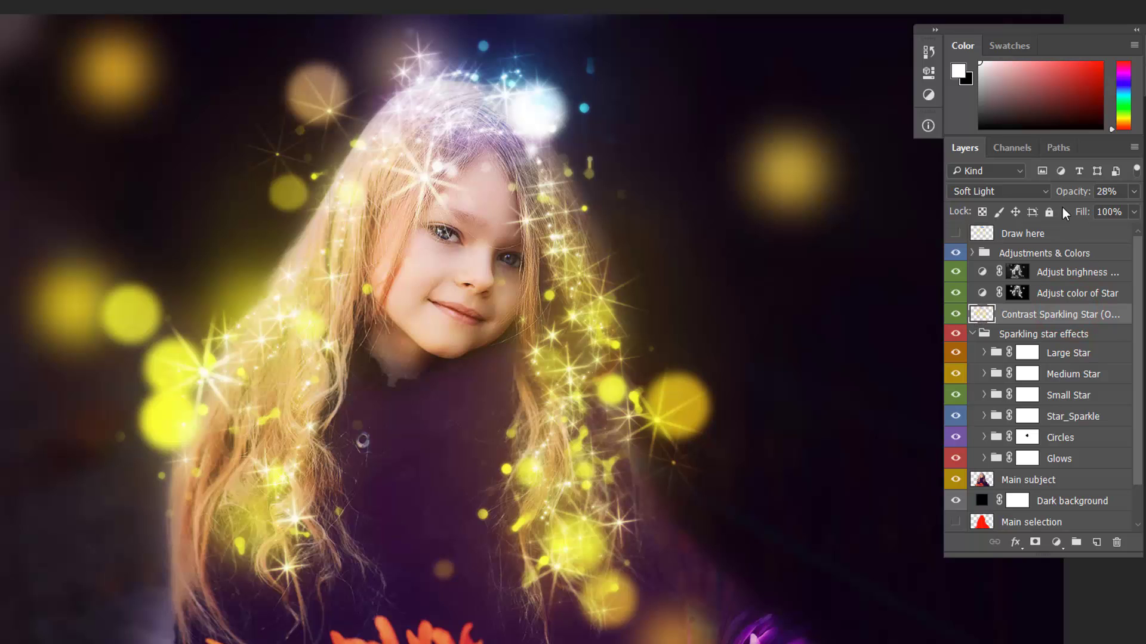
{"action": "left_click_drag", "start_coordinate": [1076, 196], "coordinate": [1010, 211]}
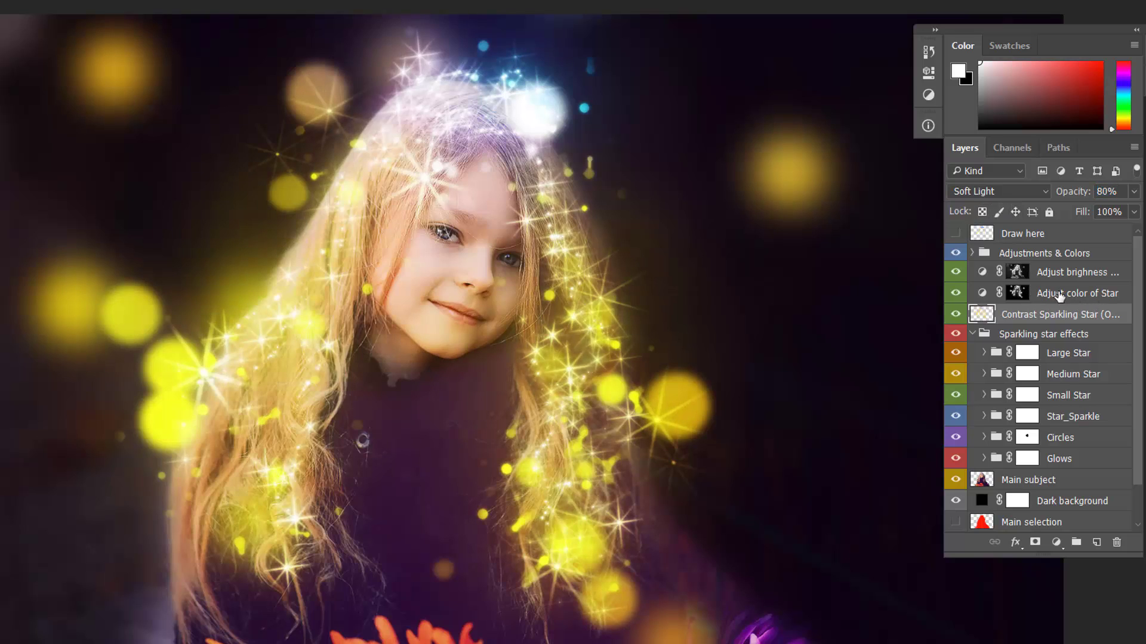
Step: Adjust the hue and saturation of the stars in the Adjust color of Star layer
{"action": "double_click", "coordinate": [983, 295]}
{"action": "mouse_move", "coordinate": [812, 152]}
{"action": "left_mouse_down"}
{"action": "mouse_move", "coordinate": [870, 152]}
{"action": "mouse_move", "coordinate": [750, 154]}
{"action": "mouse_move", "coordinate": [818, 164]}
{"action": "left_mouse_up"}
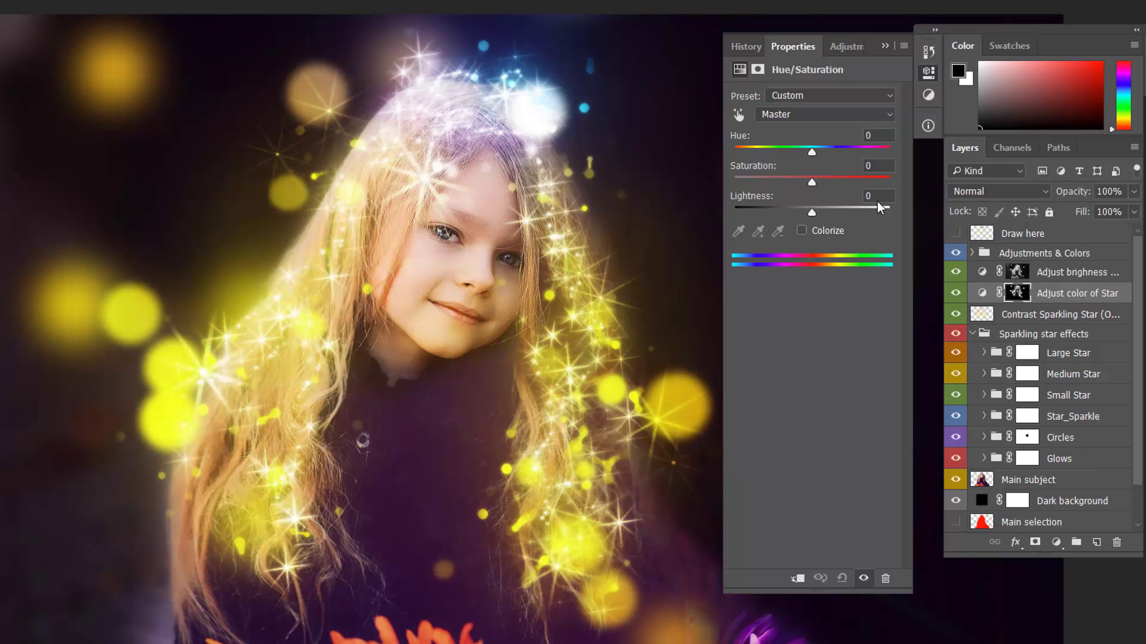
{"action": "mouse_move", "coordinate": [815, 187]}
{"action": "left_mouse_down"}
{"action": "mouse_move", "coordinate": [732, 181]}
{"action": "mouse_move", "coordinate": [871, 186]}
{"action": "mouse_move", "coordinate": [788, 188]}
{"action": "mouse_move", "coordinate": [865, 192]}
{"action": "mouse_move", "coordinate": [818, 187]}
{"action": "left_mouse_up"}
Step: Adjust the brightness of the stars in the brightness adjustment layer and collapse its settings
{"action": "left_click", "coordinate": [982, 273]}
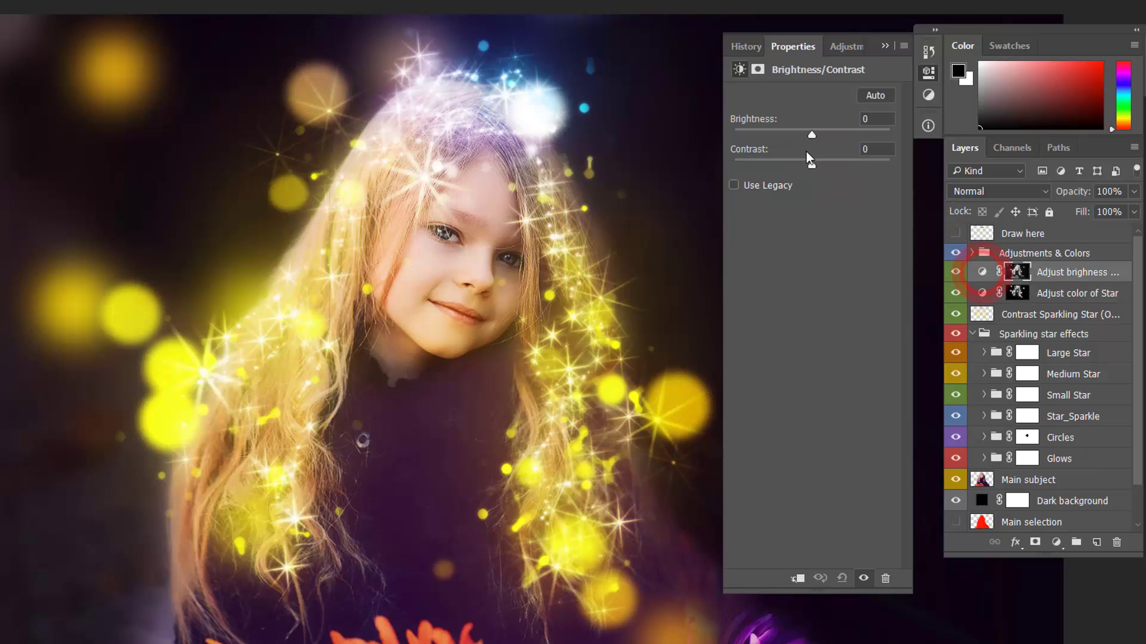
{"action": "mouse_move", "coordinate": [795, 137]}
{"action": "left_mouse_down"}
{"action": "mouse_move", "coordinate": [753, 137]}
{"action": "mouse_move", "coordinate": [861, 141]}
{"action": "mouse_move", "coordinate": [781, 139]}
{"action": "mouse_move", "coordinate": [852, 142]}
{"action": "mouse_move", "coordinate": [812, 143]}
{"action": "left_mouse_up"}
{"action": "left_click", "coordinate": [804, 46]}
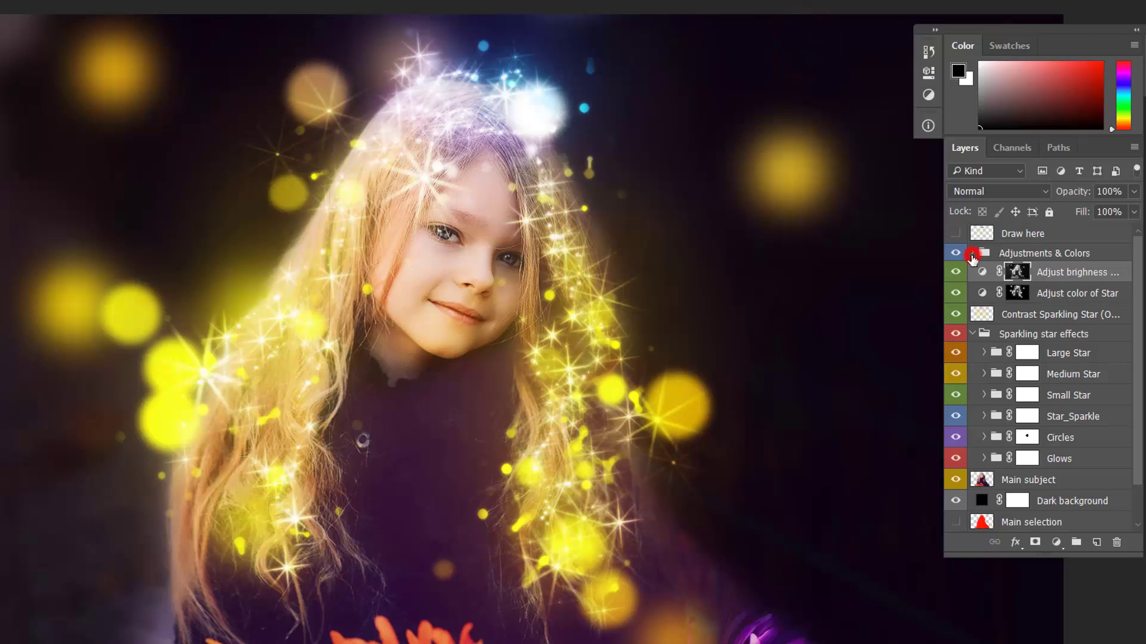
Step: In the Adjustments & Colors group, adjust the Brighter layer's opacity and set the Darker layer's opacity to 11%
{"action": "left_click", "coordinate": [972, 255]}
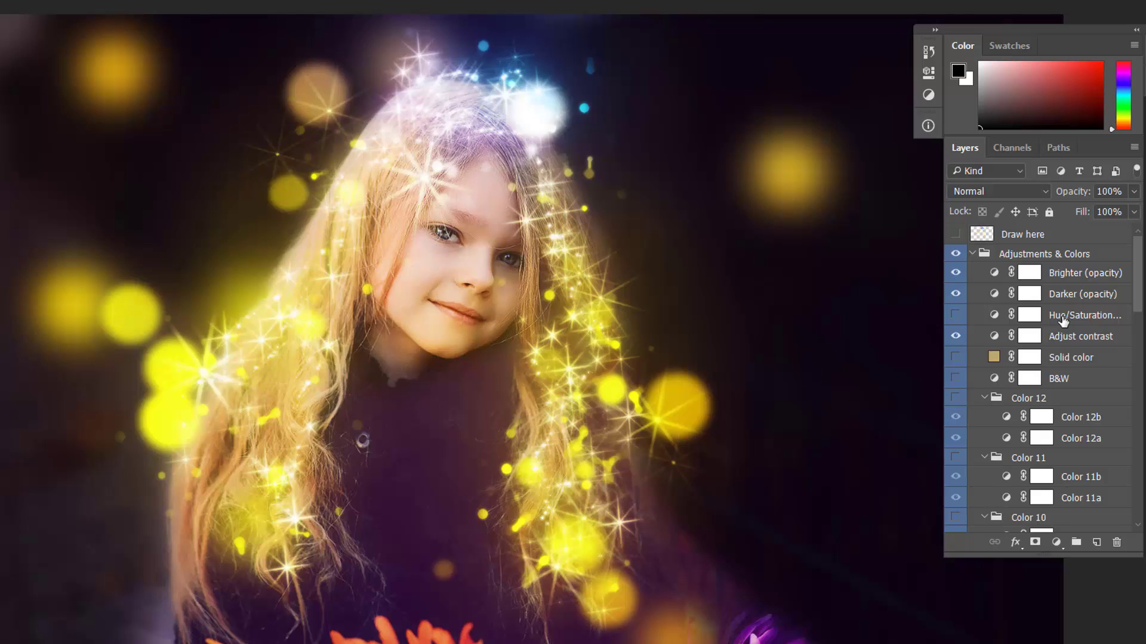
{"action": "left_click", "coordinate": [1077, 278]}
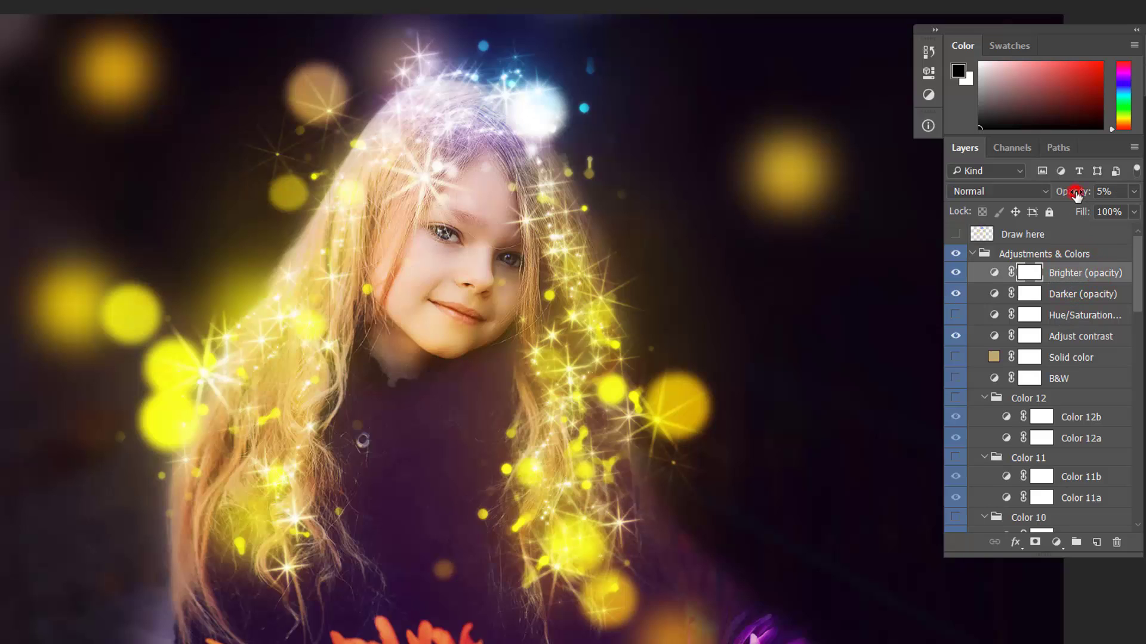
{"action": "left_click_drag", "start_coordinate": [1076, 193], "coordinate": [960, 196]}
{"action": "left_click", "coordinate": [1064, 300]}
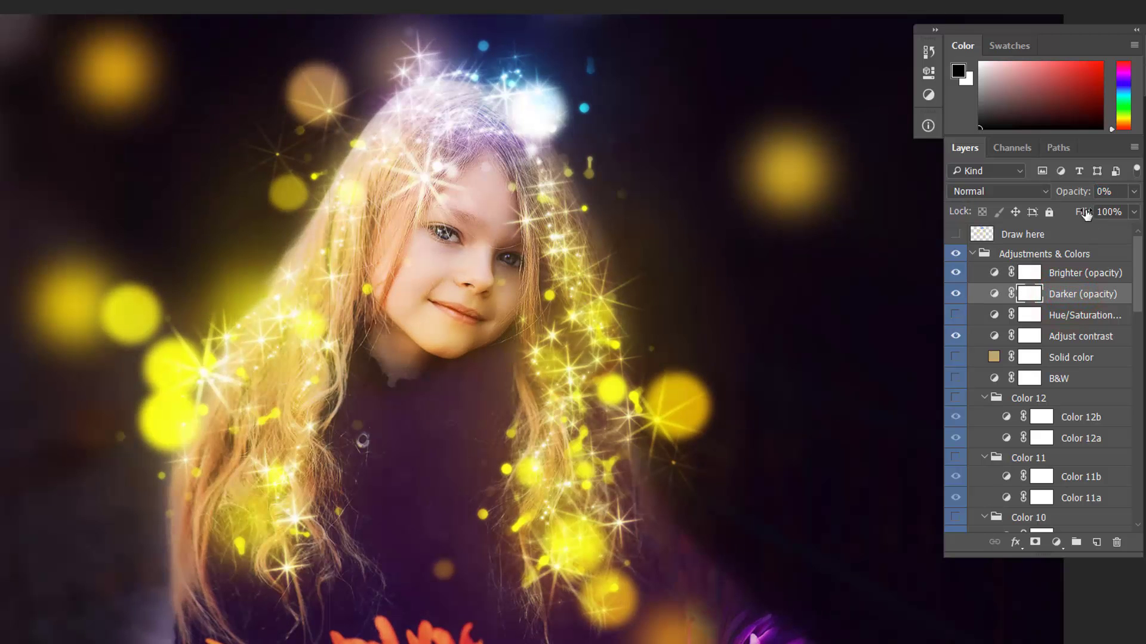
{"action": "left_click_drag", "start_coordinate": [1068, 197], "coordinate": [1017, 201]}
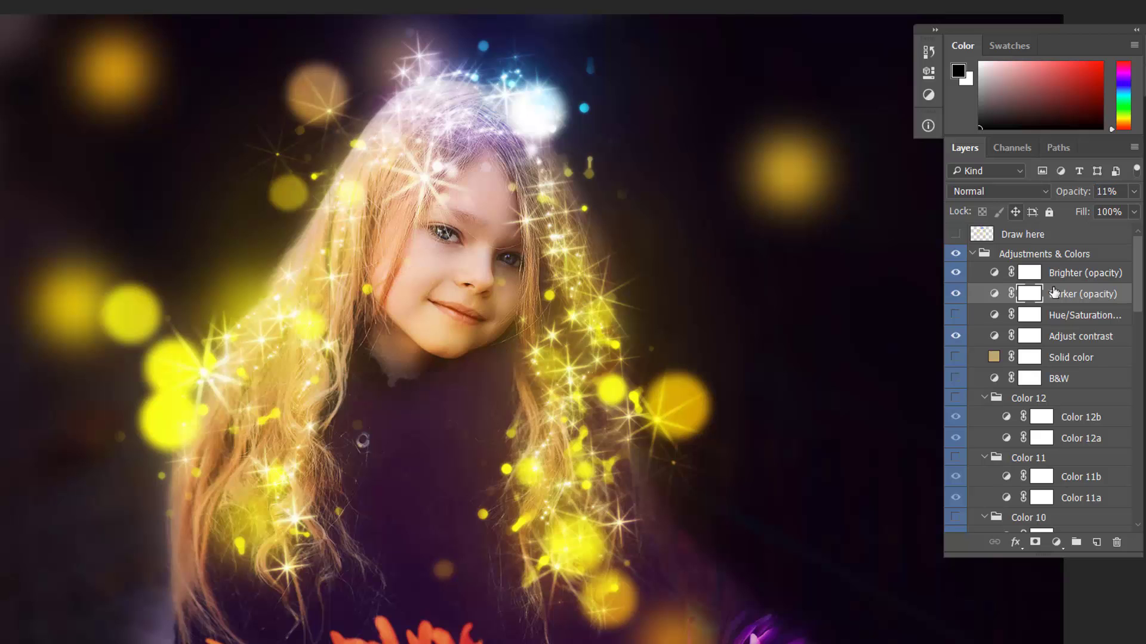
Step: Turn on the Hue/Saturation layer in the Adjustments & Colors group and adjust its hue
{"action": "left_click", "coordinate": [1067, 316]}
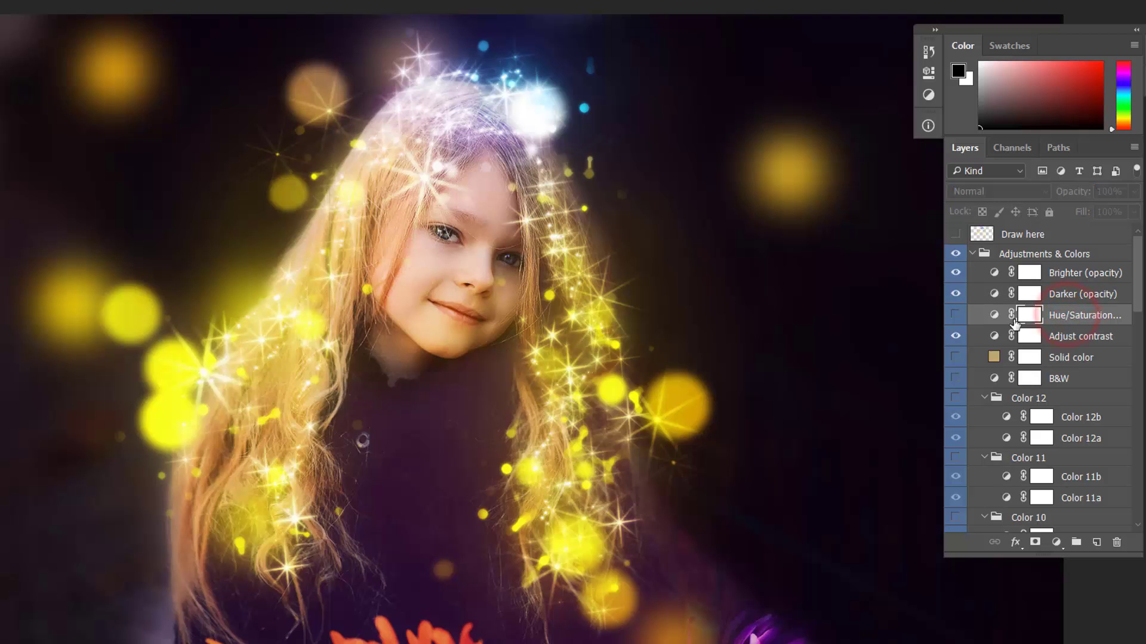
{"action": "left_click", "coordinate": [956, 315]}
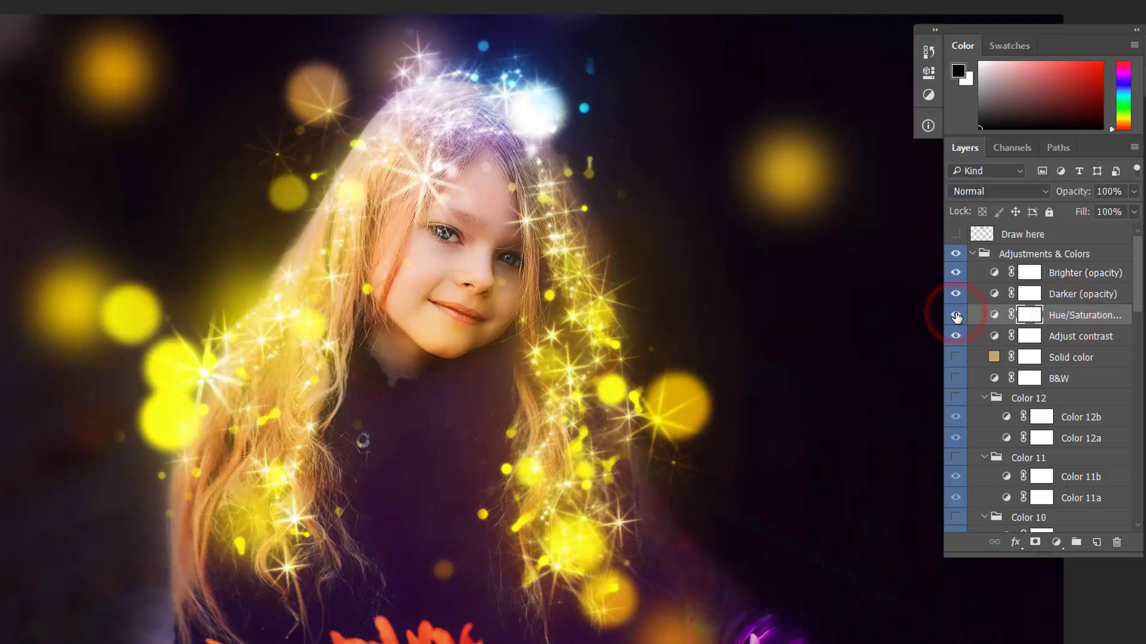
{"action": "left_click", "coordinate": [994, 315]}
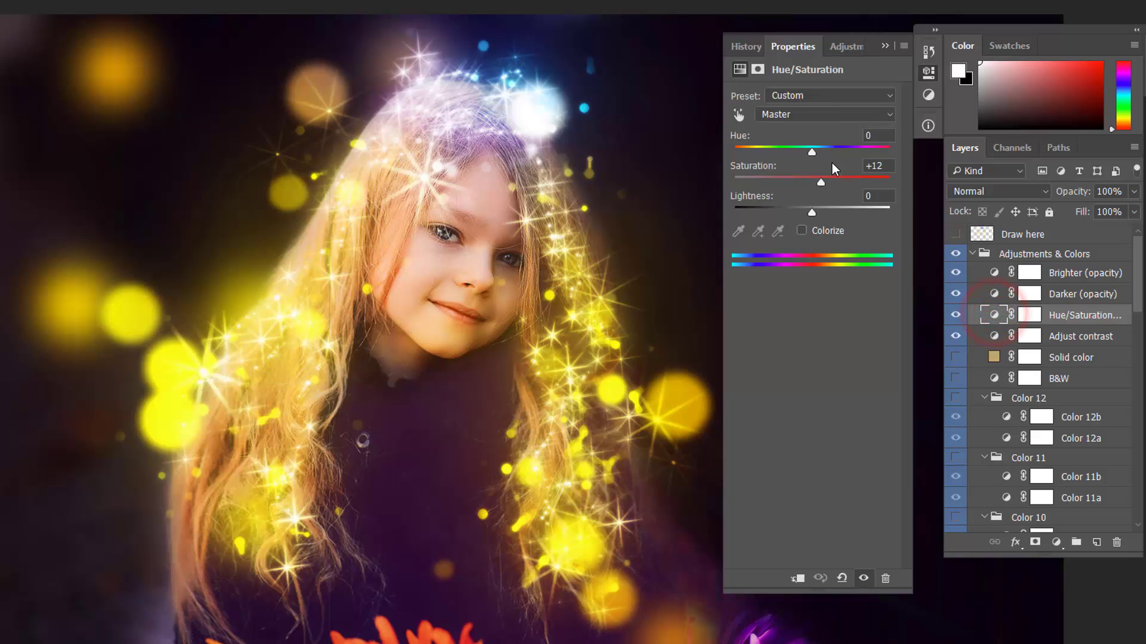
{"action": "mouse_move", "coordinate": [812, 150]}
{"action": "left_mouse_down"}
{"action": "mouse_move", "coordinate": [884, 154]}
{"action": "mouse_move", "coordinate": [750, 155]}
{"action": "mouse_move", "coordinate": [810, 154]}
{"action": "left_mouse_up"}
{"action": "left_click", "coordinate": [802, 52]}
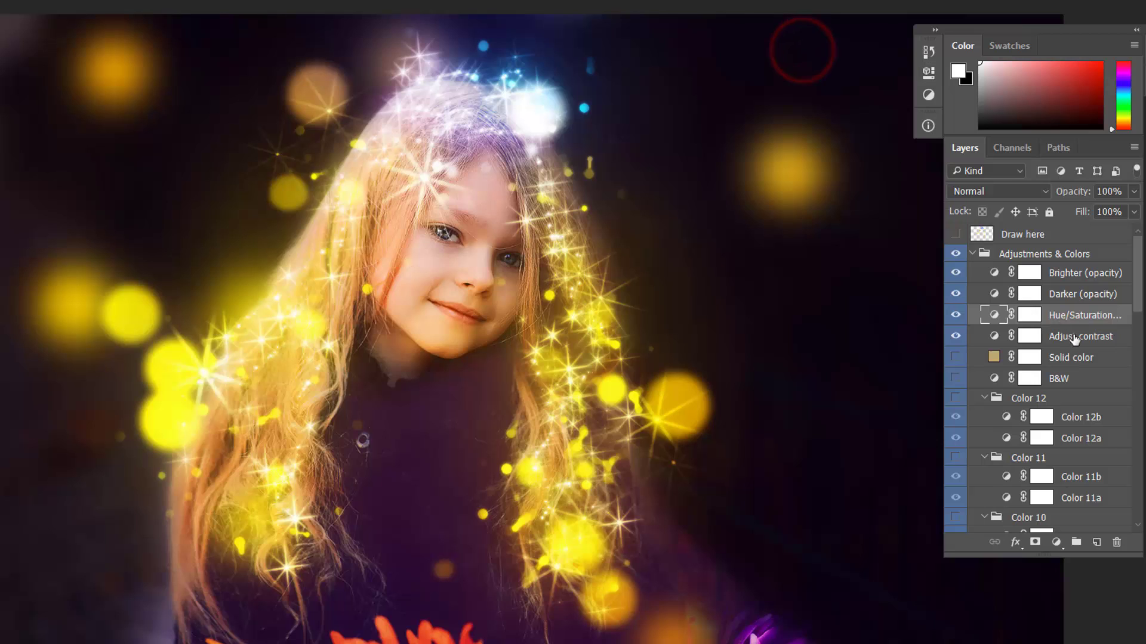
Step: Inspect the gradient map of the Adjust contrast layer and adjust the layer's opacity
{"action": "left_click", "coordinate": [995, 337]}
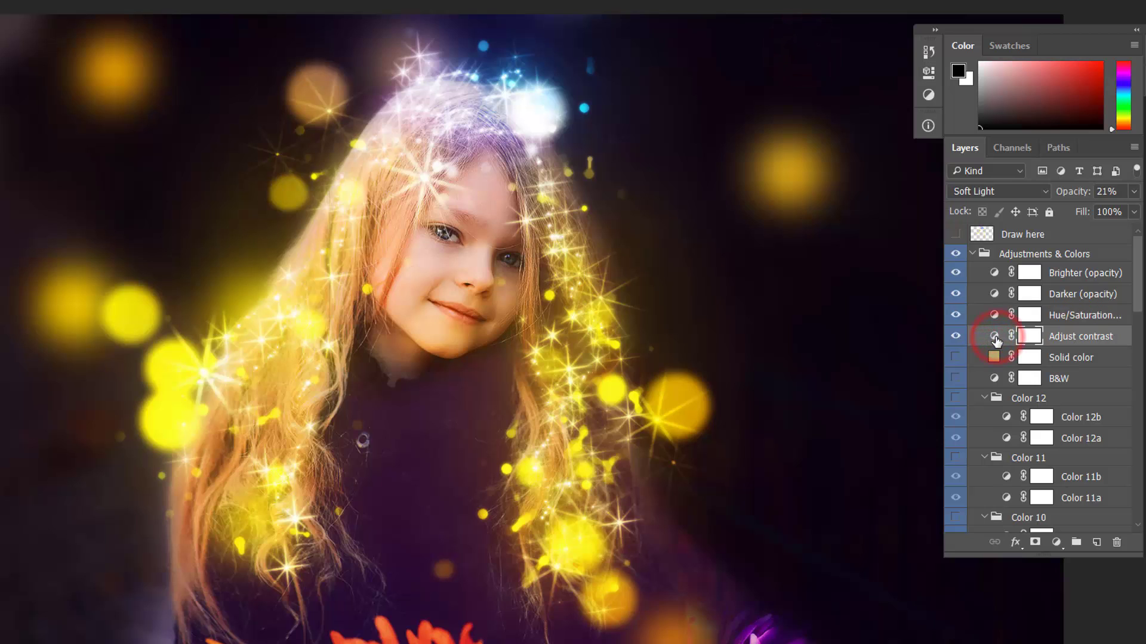
{"action": "double_click", "coordinate": [994, 338]}
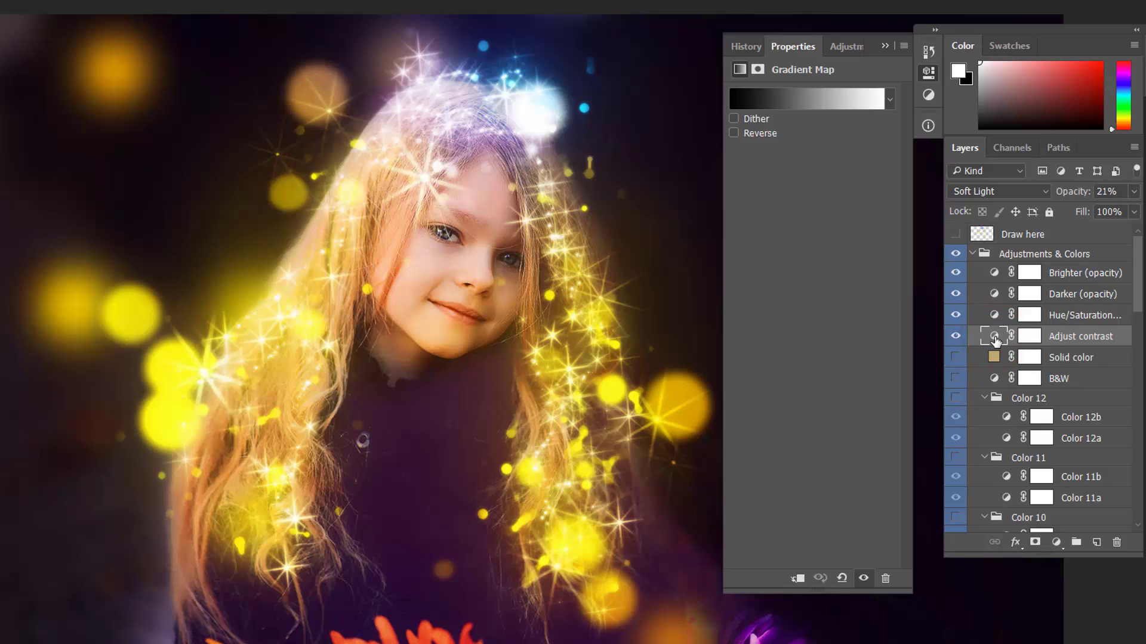
{"action": "left_click", "coordinate": [994, 338]}
{"action": "left_click", "coordinate": [782, 47]}
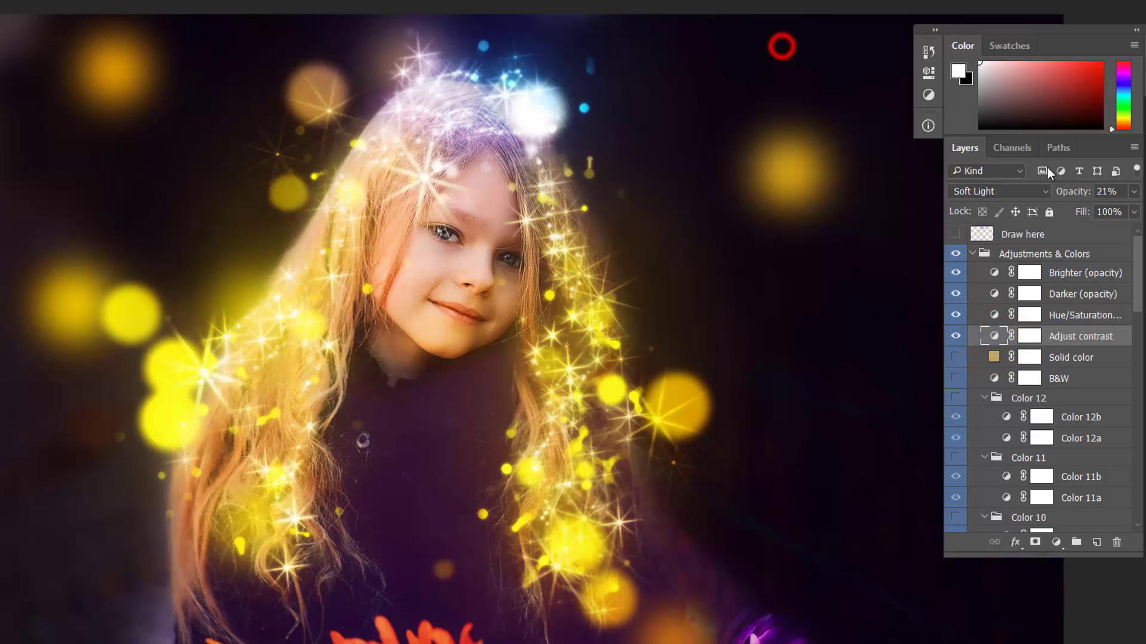
{"action": "mouse_move", "coordinate": [1071, 192]}
{"action": "left_mouse_down"}
{"action": "mouse_move", "coordinate": [1144, 196]}
{"action": "mouse_move", "coordinate": [917, 190]}
{"action": "mouse_move", "coordinate": [1023, 192]}
{"action": "mouse_move", "coordinate": [967, 192]}
{"action": "mouse_move", "coordinate": [979, 194]}
{"action": "left_mouse_up"}
Step: Turn on the Solid color layer and examine its tint across the portrait
{"action": "left_click", "coordinate": [1075, 358]}
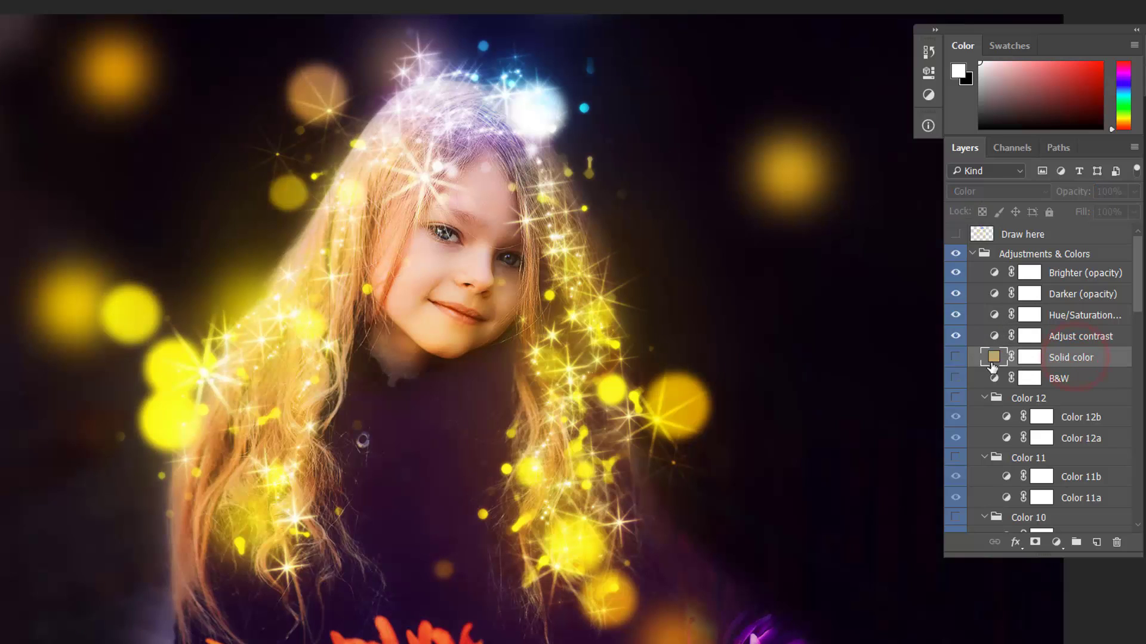
{"action": "left_click", "coordinate": [959, 358]}
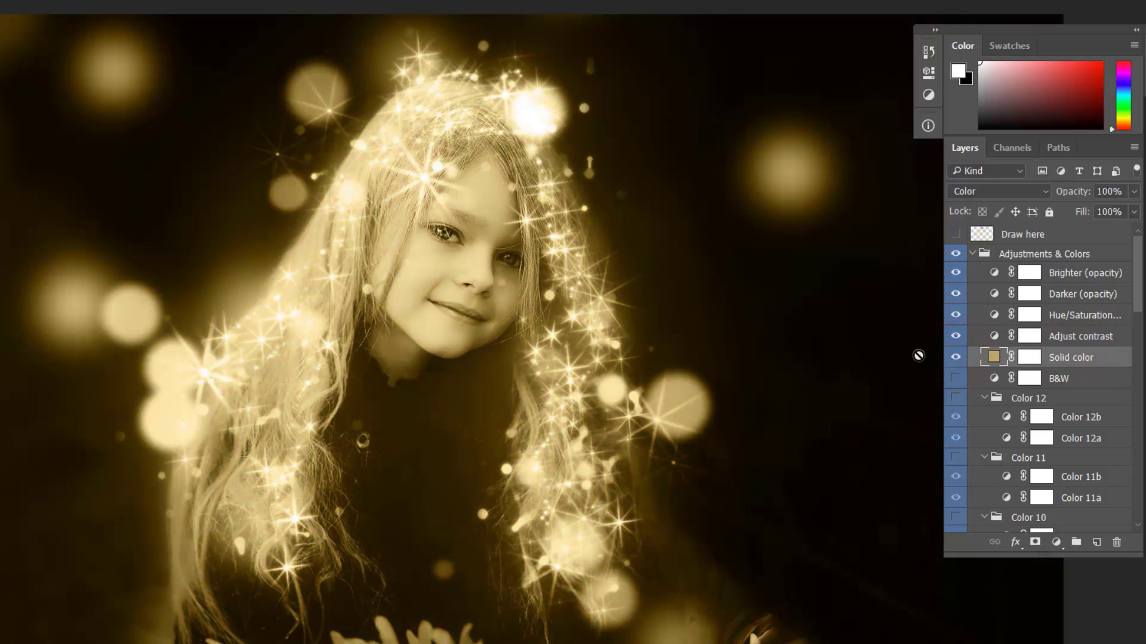
{"action": "left_click_drag", "start_coordinate": [583, 409], "coordinate": [570, 365]}
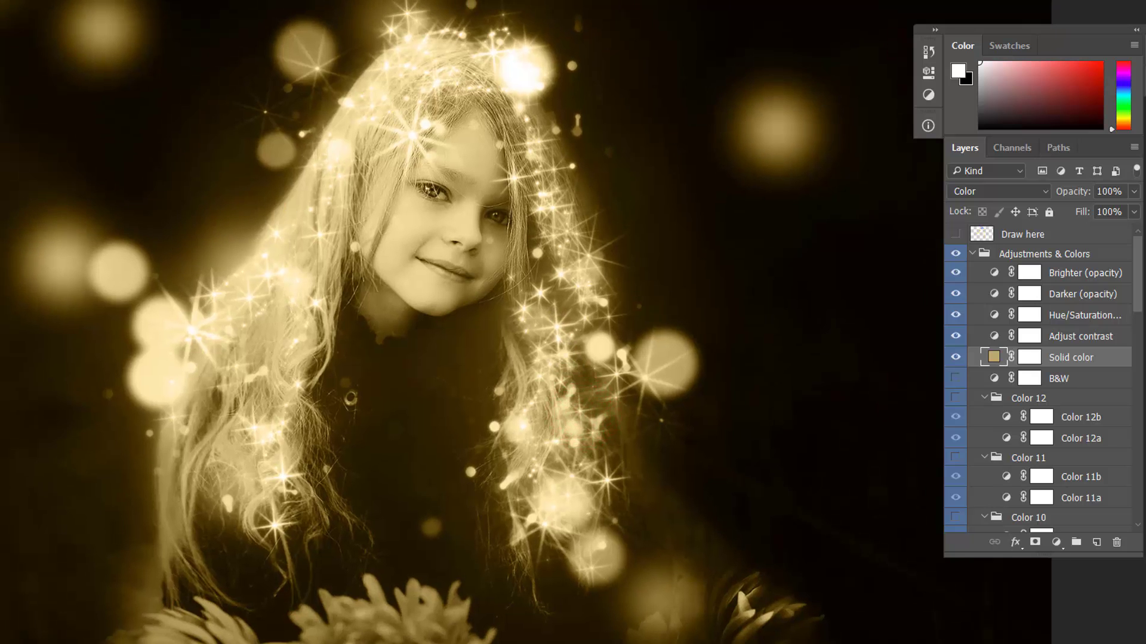
{"action": "left_click_drag", "start_coordinate": [495, 234], "coordinate": [501, 260]}
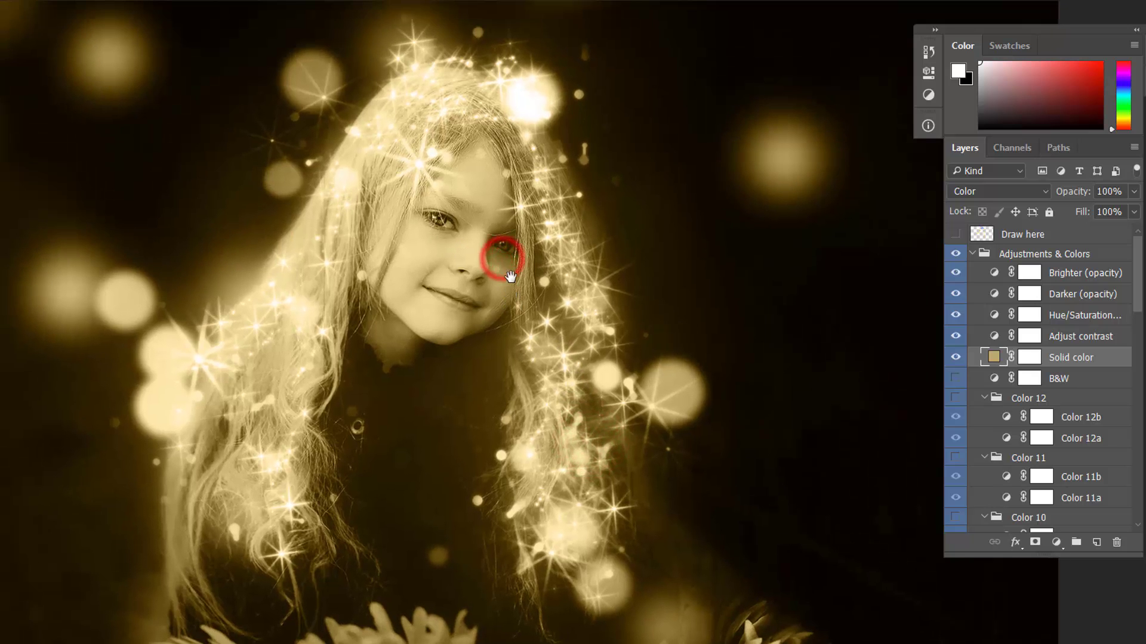
Step: Recolor the Solid color layer by trying blue, green and pink hues, settle on a muted red, and turn the layer off
{"action": "double_click", "coordinate": [994, 358]}
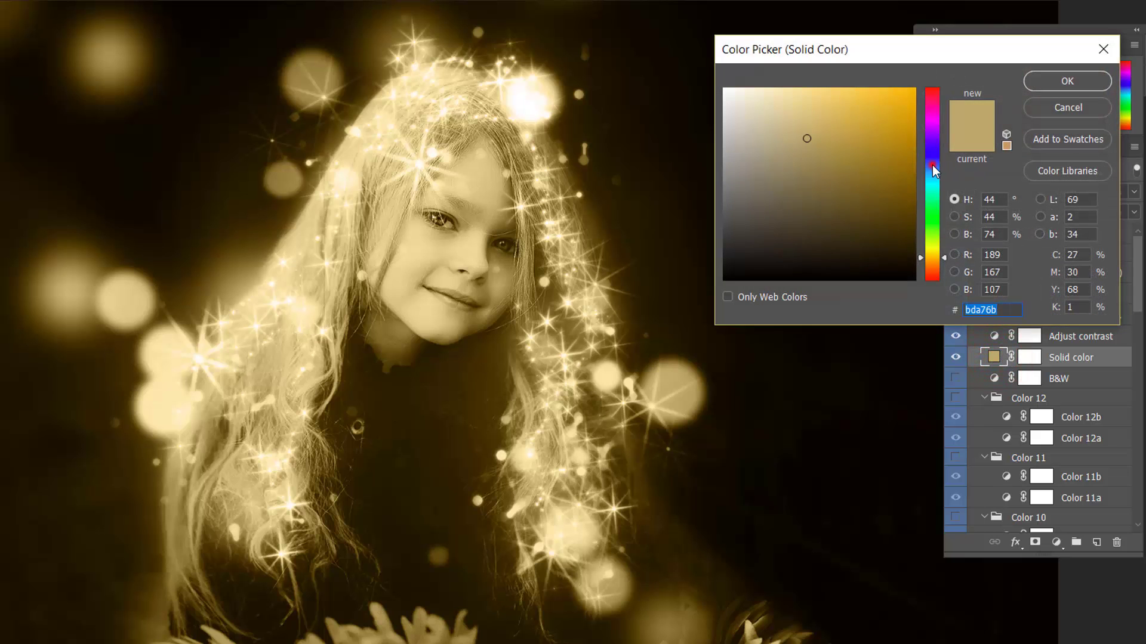
{"action": "left_click", "coordinate": [932, 165]}
{"action": "left_click", "coordinate": [932, 172]}
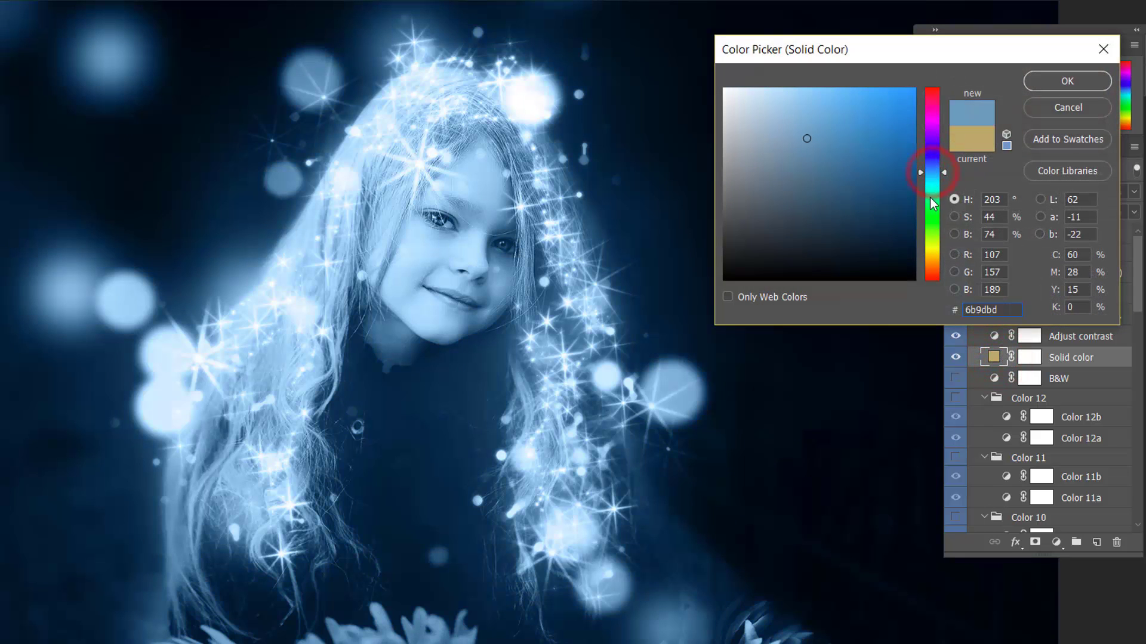
{"action": "left_click", "coordinate": [930, 199]}
{"action": "left_click", "coordinate": [929, 105]}
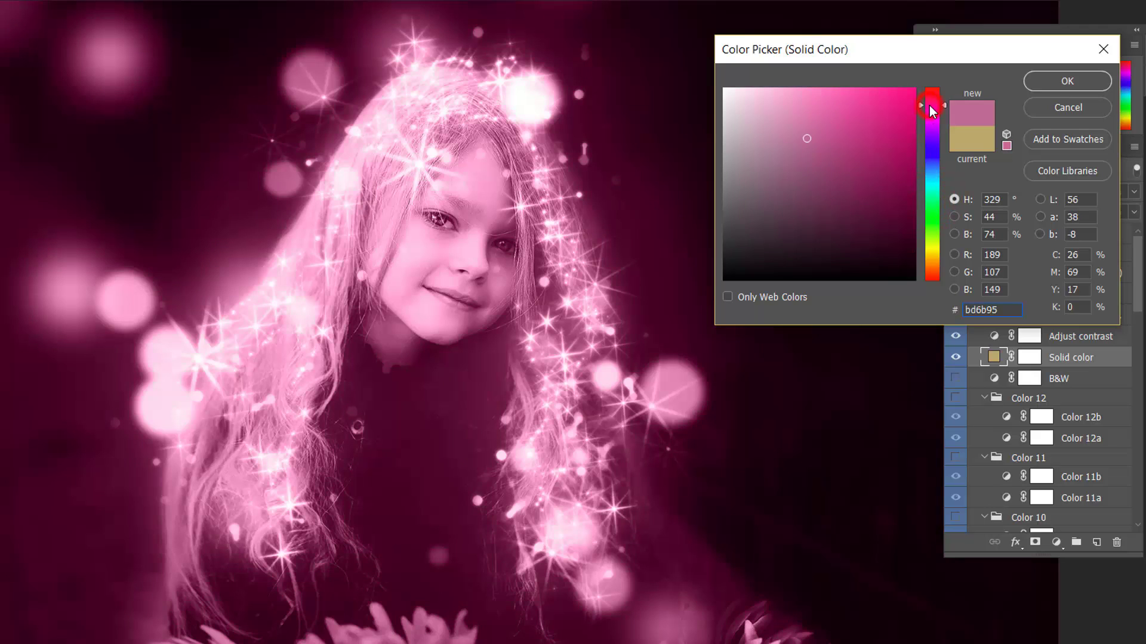
{"action": "left_click", "coordinate": [932, 94]}
{"action": "left_click", "coordinate": [1055, 85]}
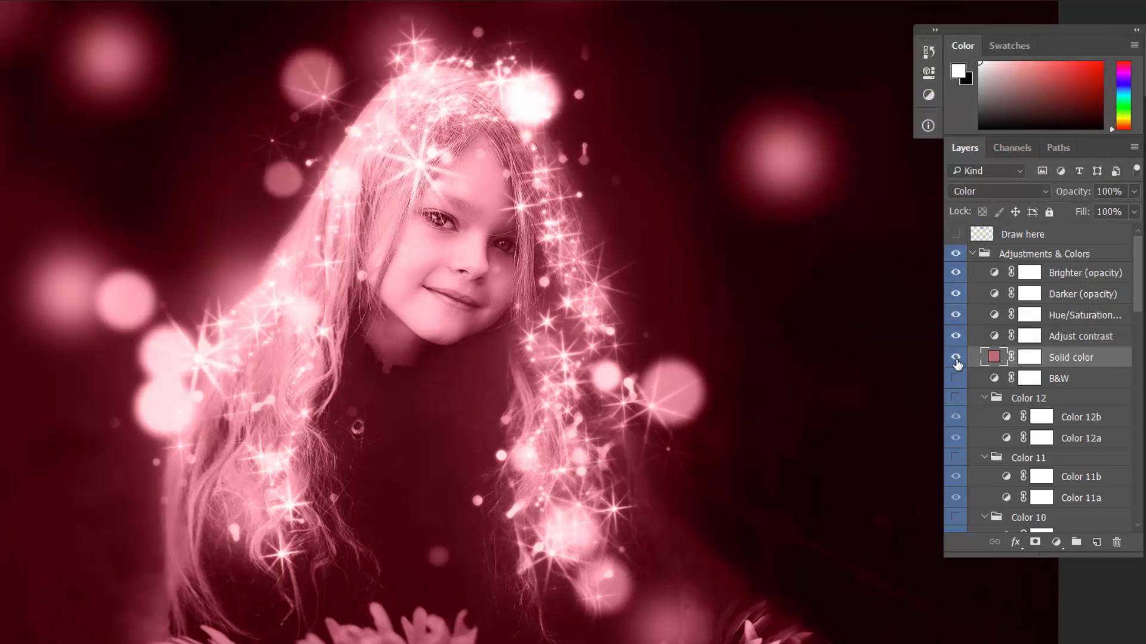
{"action": "left_click", "coordinate": [955, 358]}
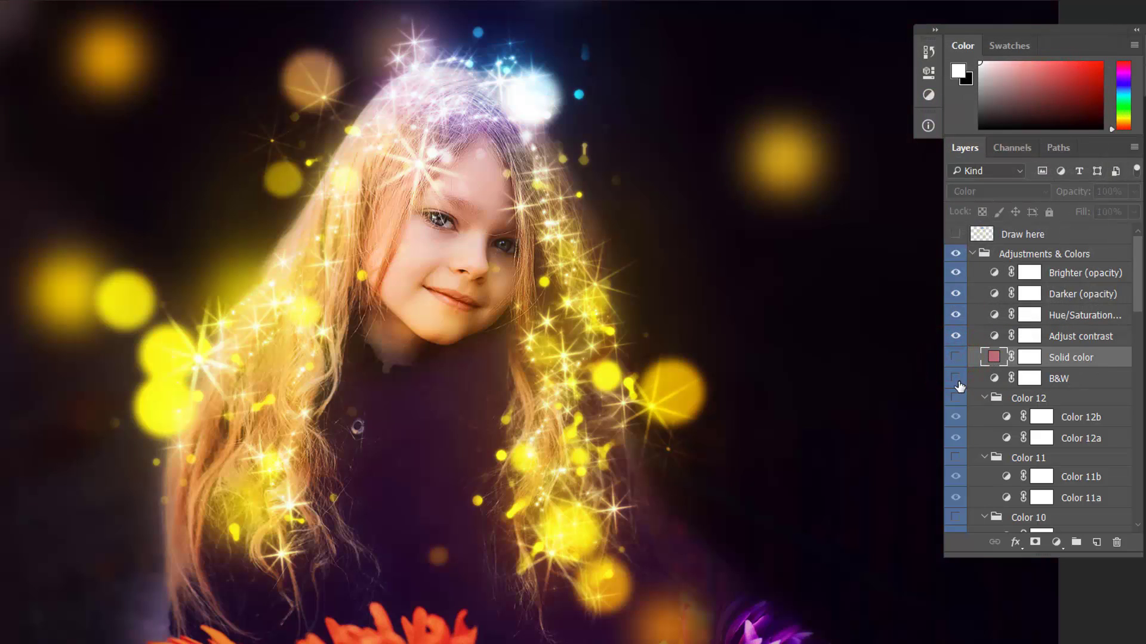
Step: Preview the B&W layer and the Color 12 and Color 11 groups one at a time, turning each off again
{"action": "left_click", "coordinate": [956, 379]}
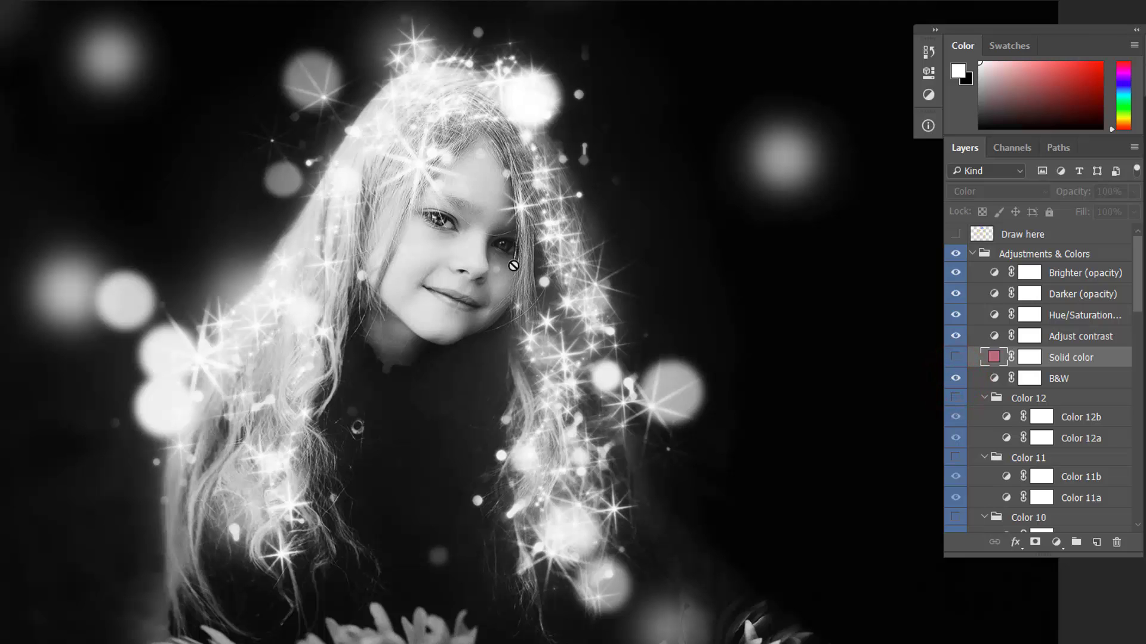
{"action": "scroll", "coordinate": [1105, 396], "scroll_direction": "down", "scroll_amount": 3}
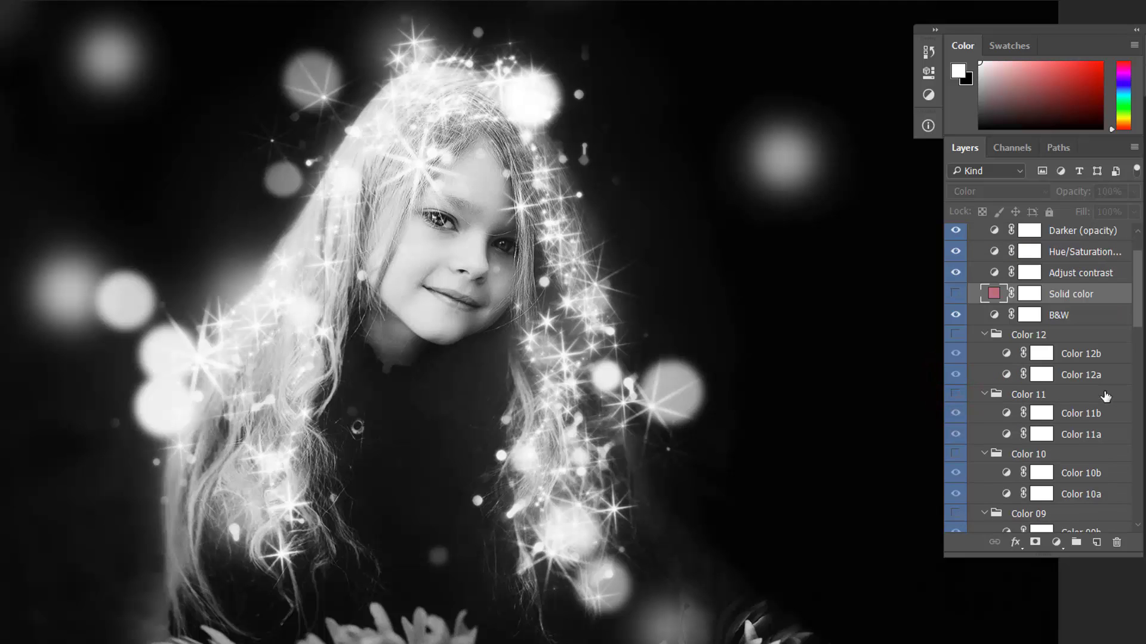
{"action": "left_click", "coordinate": [955, 315]}
{"action": "scroll", "coordinate": [954, 313], "scroll_direction": "down", "scroll_amount": 3}
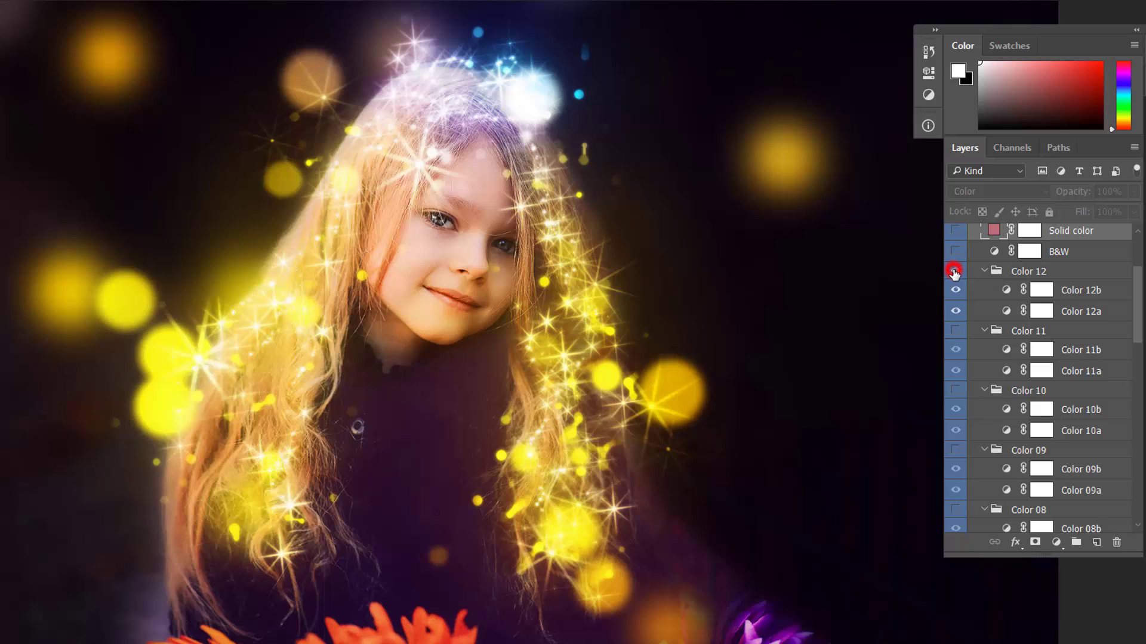
{"action": "left_click", "coordinate": [955, 272]}
{"action": "left_click", "coordinate": [955, 272]}
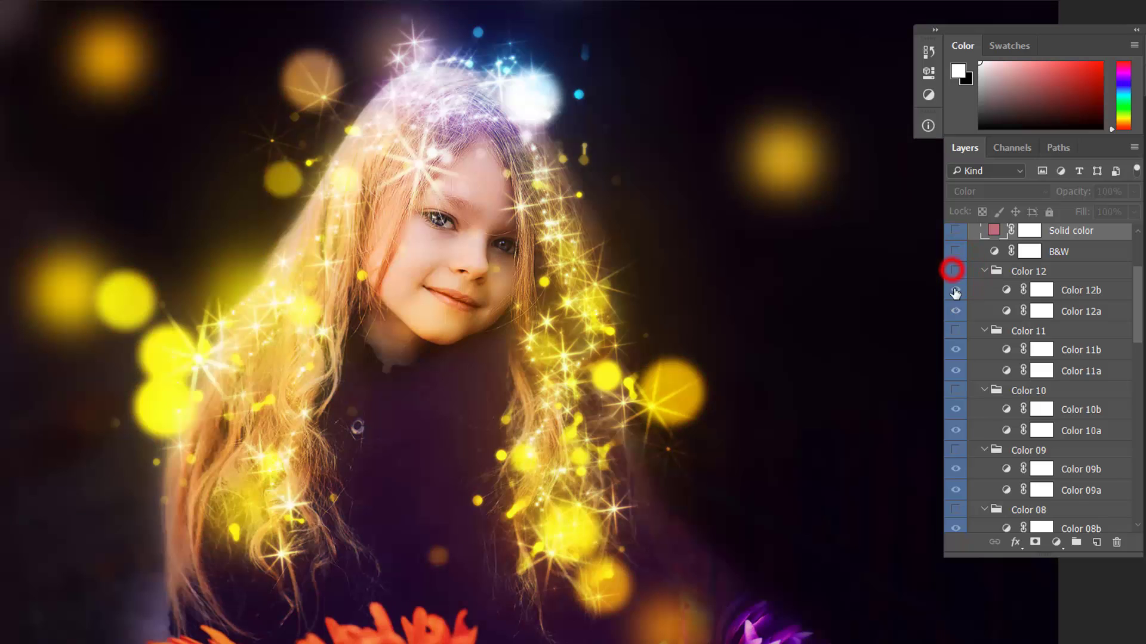
{"action": "left_click", "coordinate": [955, 331]}
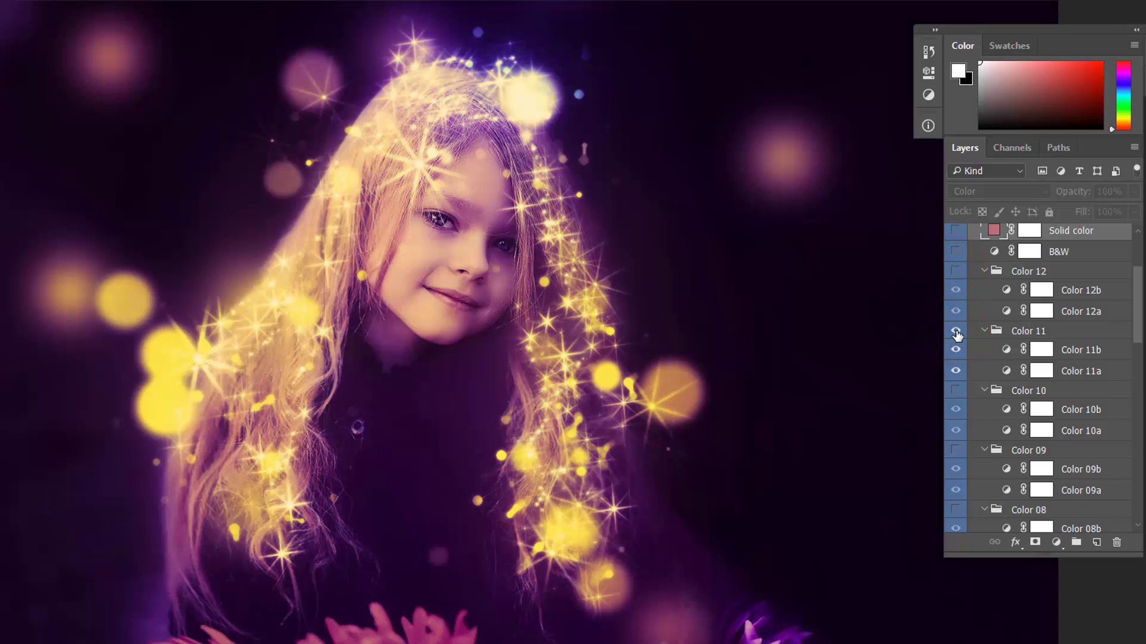
{"action": "left_click", "coordinate": [956, 331]}
Step: Preview the Color 10, Color 09 and Color 08 groups in turn, leaving each one hidden
{"action": "scroll", "coordinate": [955, 328], "scroll_direction": "down", "scroll_amount": 4}
{"action": "left_click", "coordinate": [955, 307]}
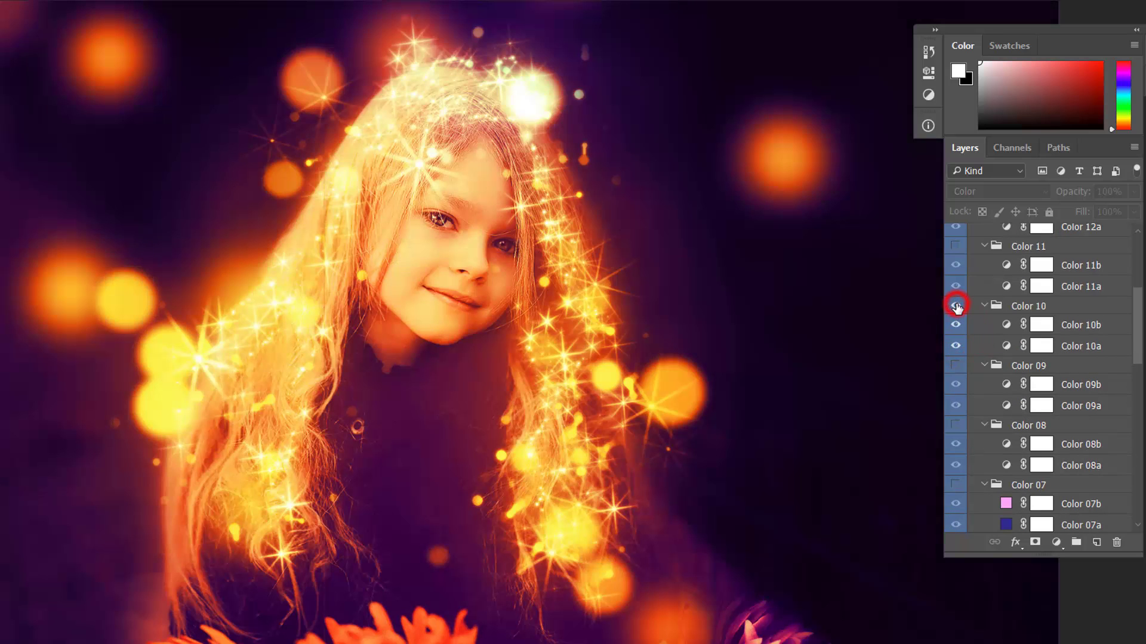
{"action": "left_click", "coordinate": [955, 306]}
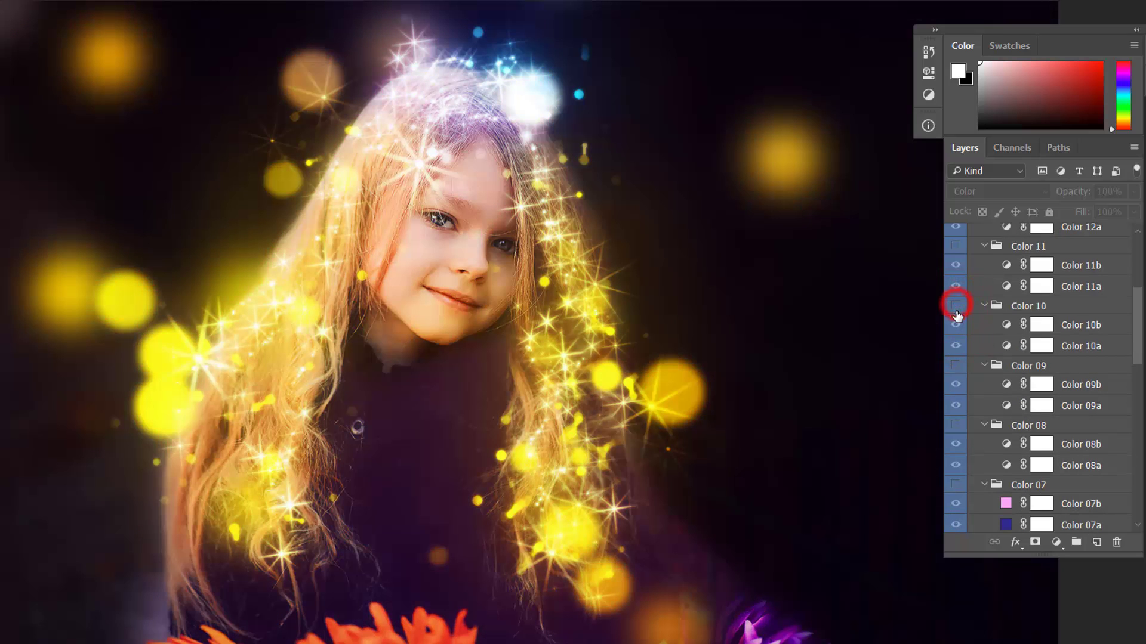
{"action": "left_click", "coordinate": [956, 366]}
{"action": "left_click", "coordinate": [955, 365]}
{"action": "scroll", "coordinate": [994, 369], "scroll_direction": "down", "scroll_amount": 2}
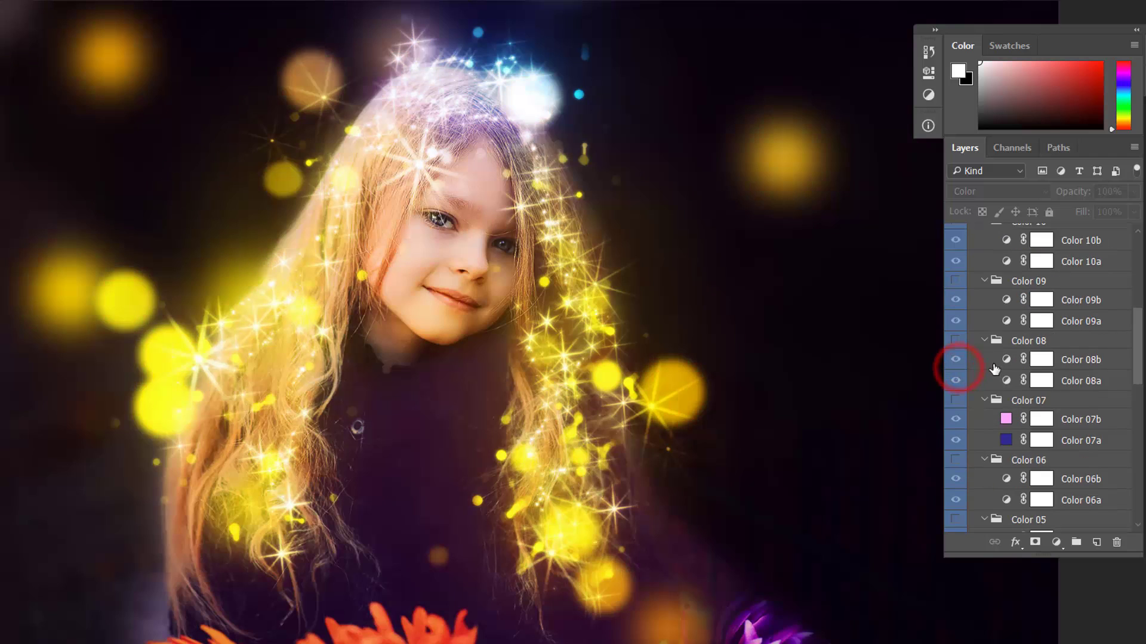
{"action": "left_click", "coordinate": [955, 341]}
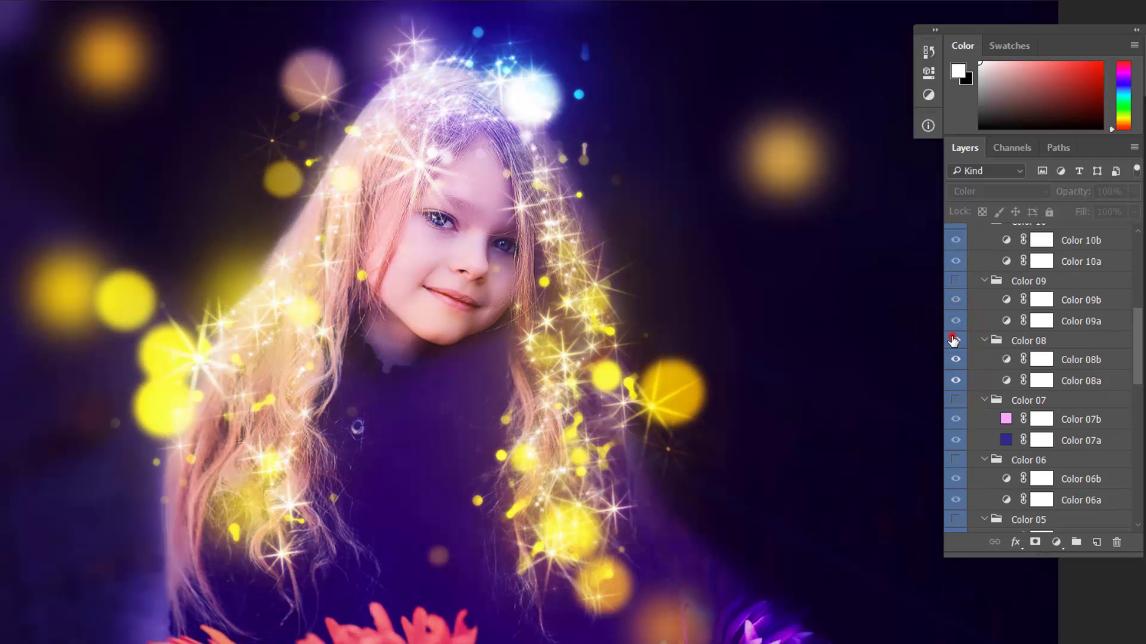
{"action": "left_click", "coordinate": [955, 341]}
Step: Preview the Color 07, Color 06 and Color 05 groups in turn, leaving each one hidden
{"action": "scroll", "coordinate": [966, 334], "scroll_direction": "down", "scroll_amount": 2}
{"action": "left_click", "coordinate": [956, 316]}
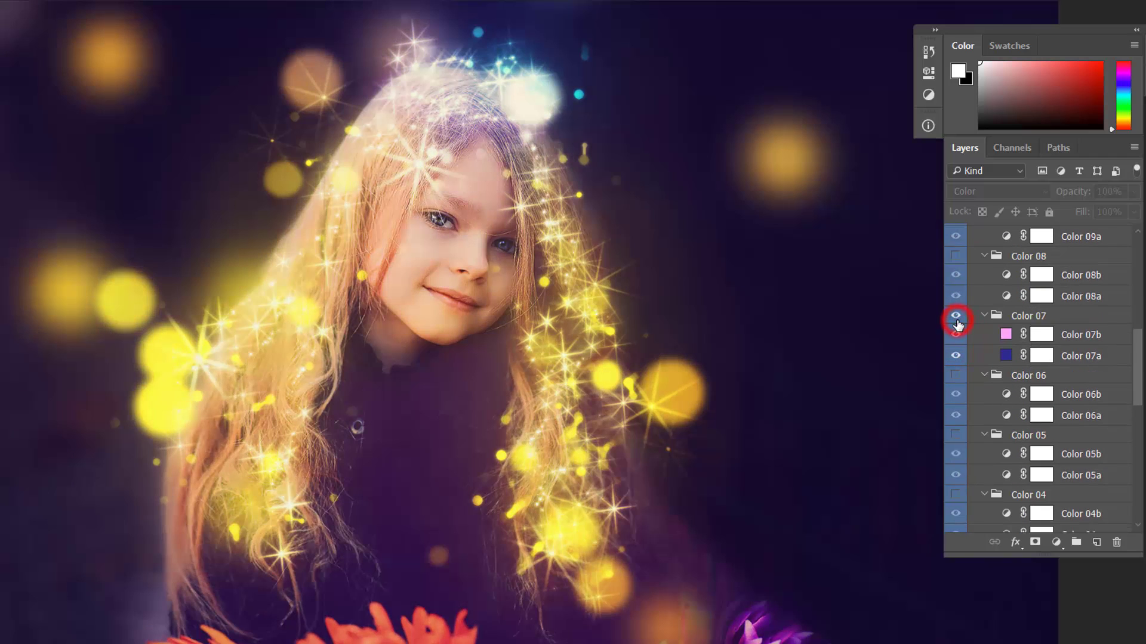
{"action": "left_click", "coordinate": [956, 316]}
{"action": "scroll", "coordinate": [958, 319], "scroll_direction": "down", "scroll_amount": 2}
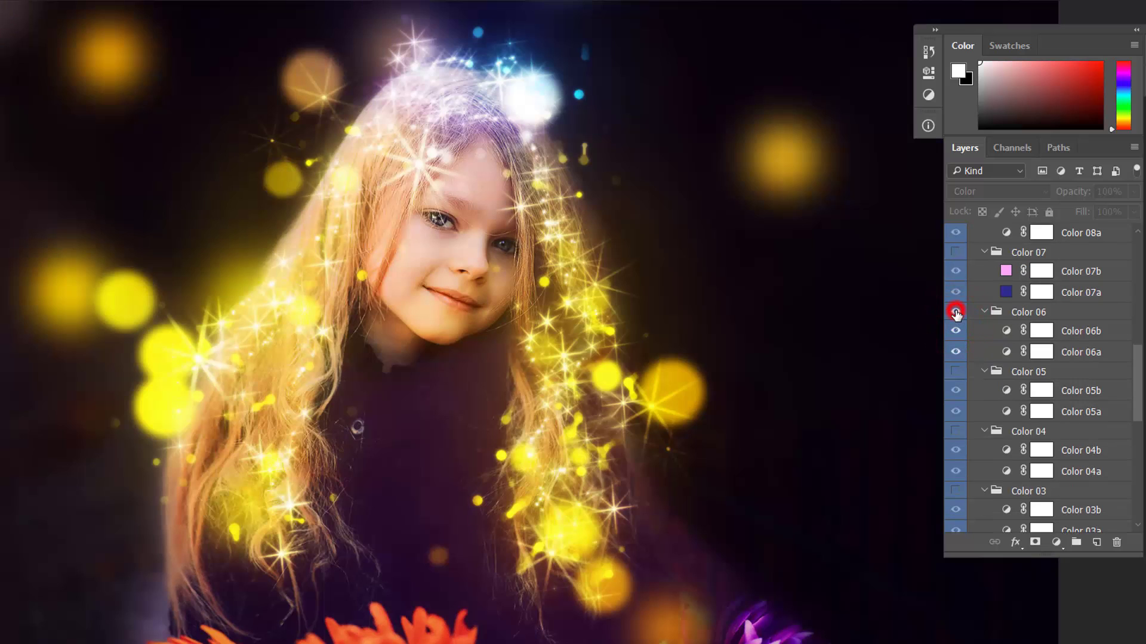
{"action": "left_click", "coordinate": [956, 312]}
{"action": "left_click", "coordinate": [956, 313]}
{"action": "scroll", "coordinate": [955, 307], "scroll_direction": "down", "scroll_amount": 2}
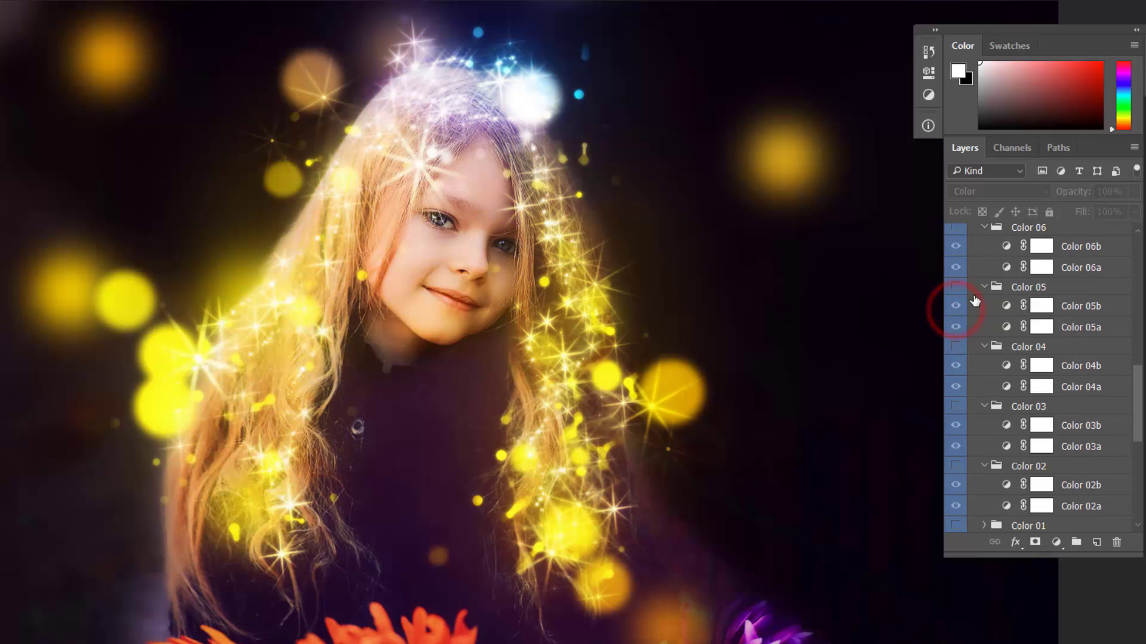
{"action": "left_click", "coordinate": [955, 289]}
{"action": "left_click", "coordinate": [955, 289]}
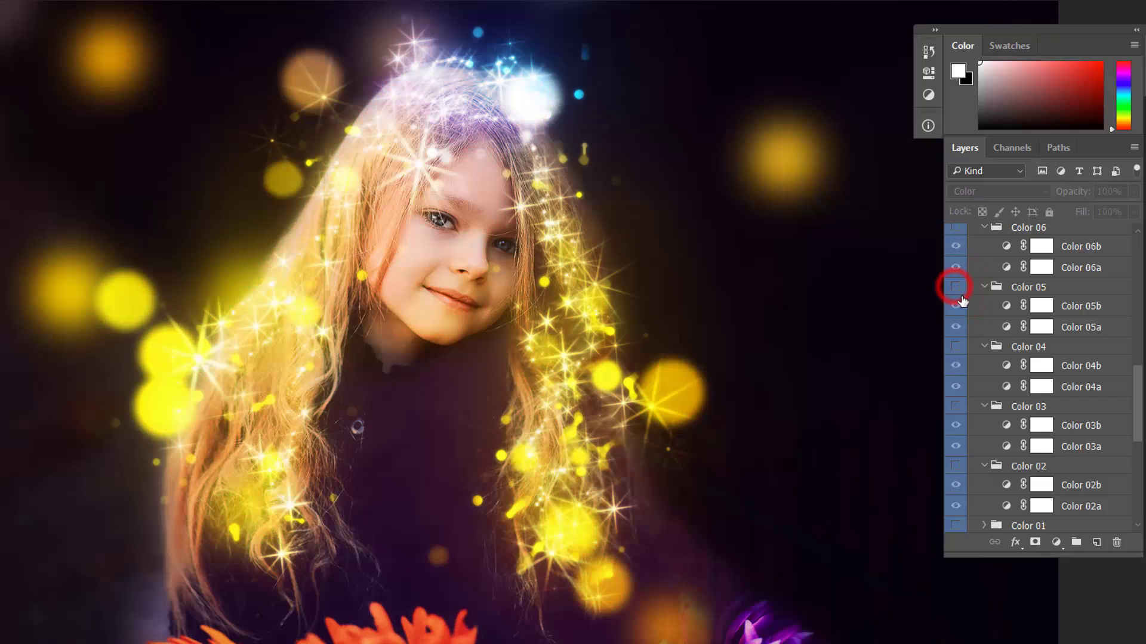
Step: Preview the Color 04, Color 03, Color 02 and Color 01 groups in turn, leaving each one hidden
{"action": "scroll", "coordinate": [956, 293], "scroll_direction": "down", "scroll_amount": 2}
{"action": "left_click", "coordinate": [955, 305]}
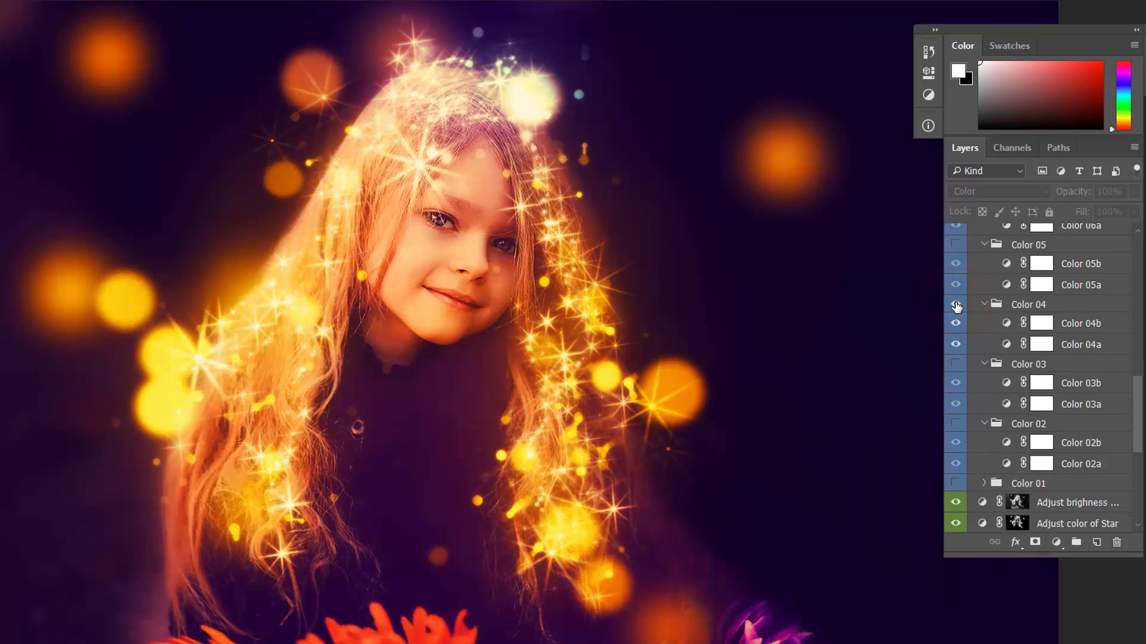
{"action": "left_click", "coordinate": [956, 304]}
{"action": "left_click", "coordinate": [956, 365]}
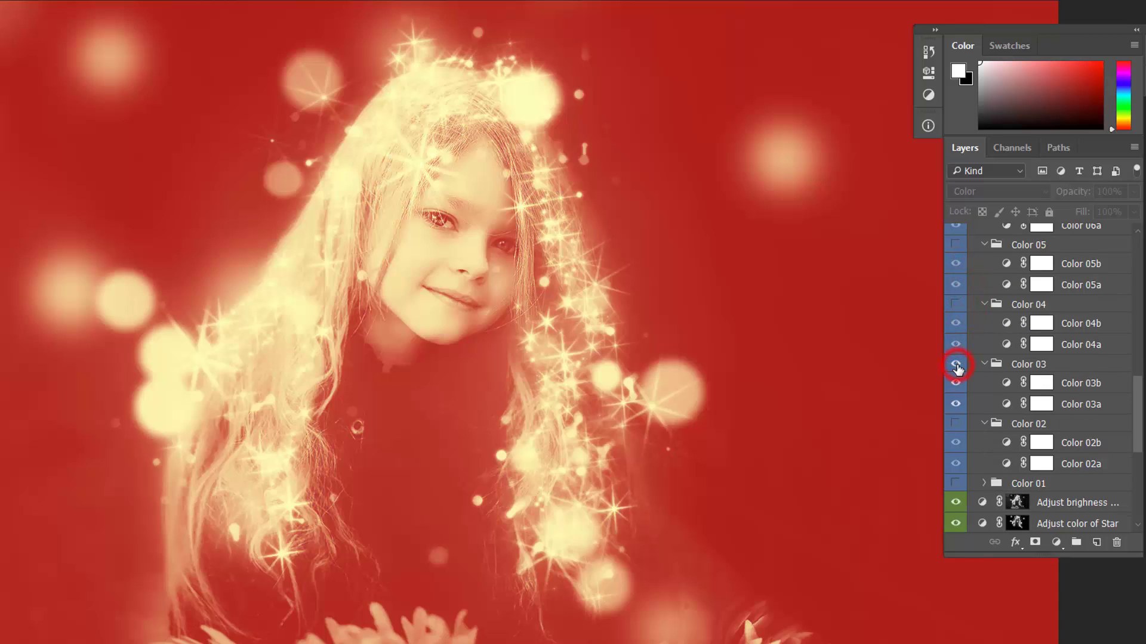
{"action": "left_click", "coordinate": [955, 365]}
{"action": "scroll", "coordinate": [957, 368], "scroll_direction": "down", "scroll_amount": 1}
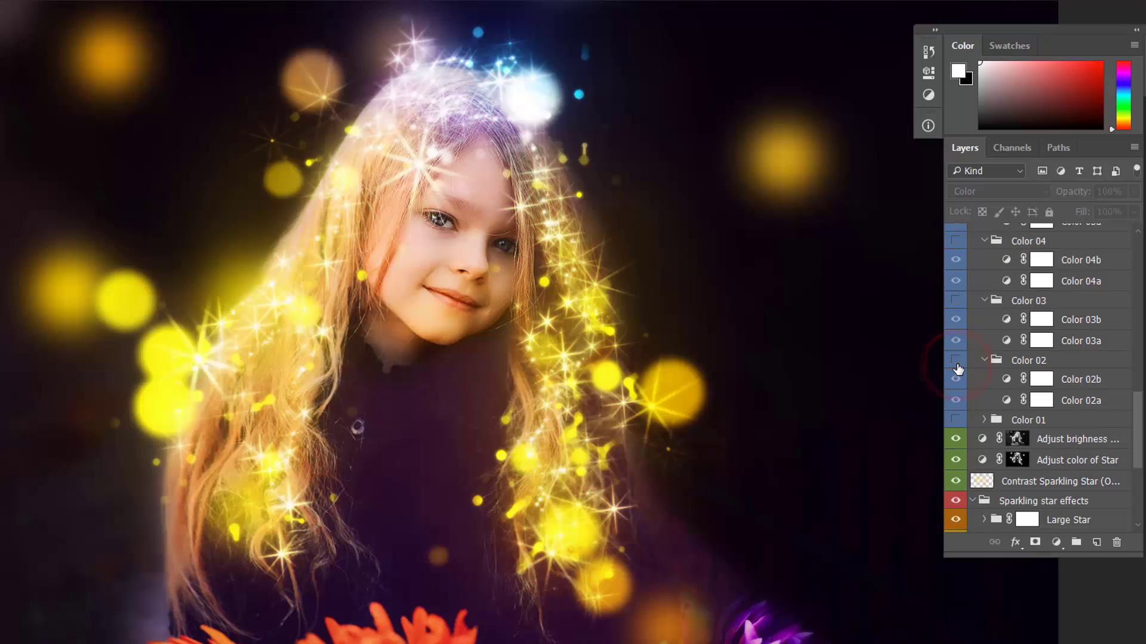
{"action": "left_click", "coordinate": [956, 360]}
{"action": "left_click", "coordinate": [956, 360]}
{"action": "left_click", "coordinate": [956, 420]}
{"action": "left_click", "coordinate": [956, 420]}
Step: Collapse the Adjustments & Colors group and examine the finished portrait with the interface panels hidden
{"action": "scroll", "coordinate": [1093, 379], "scroll_direction": "up", "scroll_amount": 1}
{"action": "left_click_drag", "start_coordinate": [1136, 388], "coordinate": [1137, 245]}
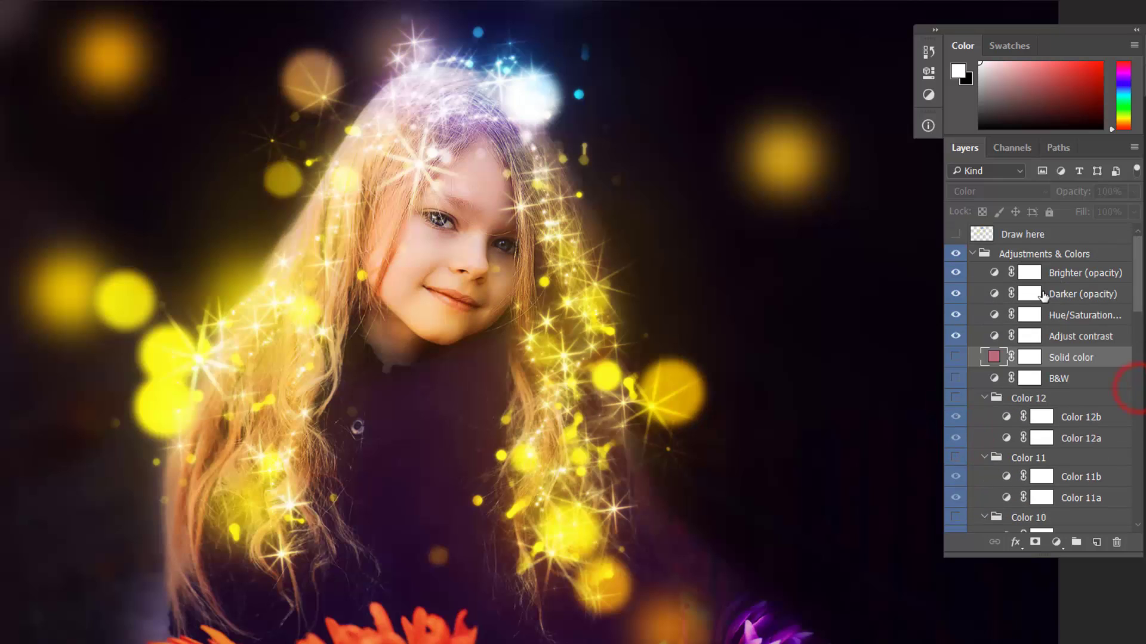
{"action": "left_click", "coordinate": [975, 258]}
{"action": "left_click", "coordinate": [975, 256]}
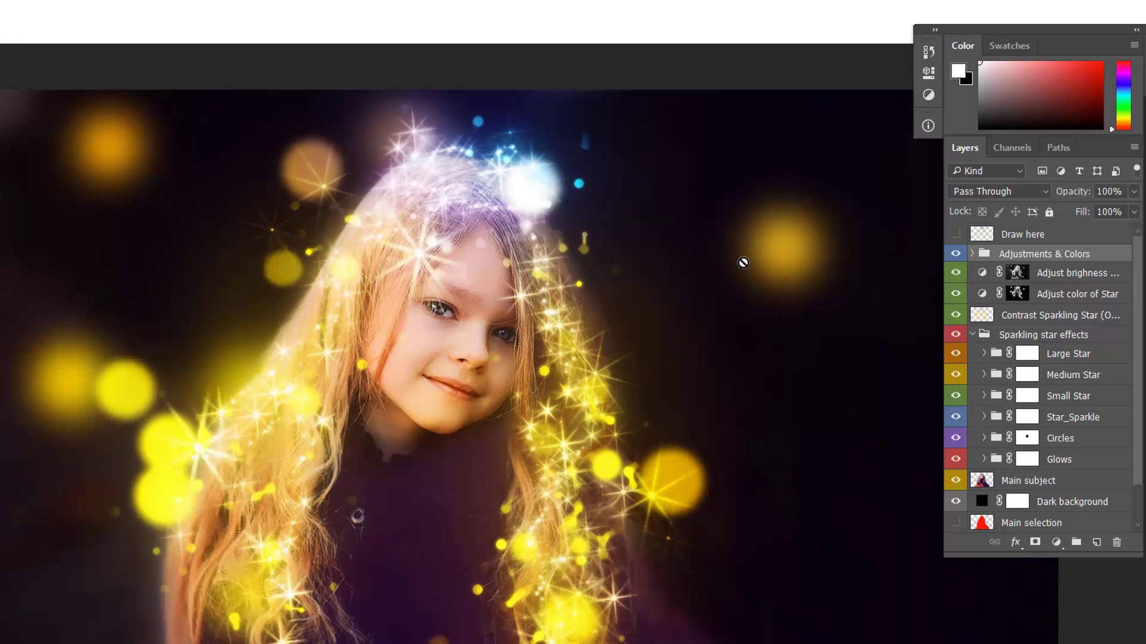
{"action": "key", "text": "Tab"}
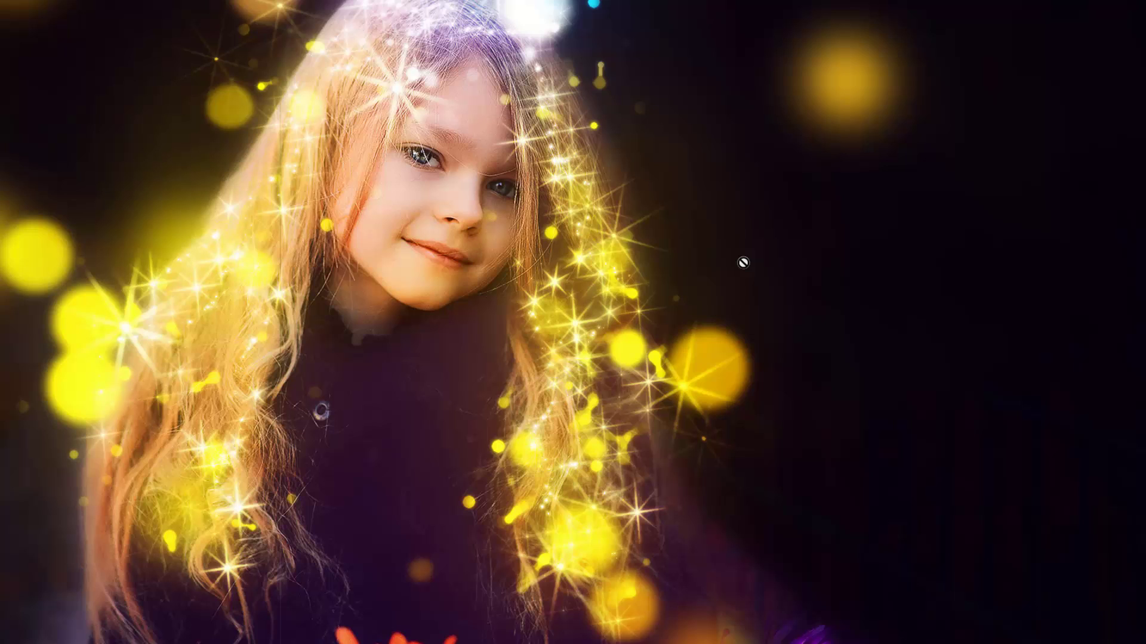
{"action": "left_click_drag", "start_coordinate": [743, 263], "coordinate": [736, 303]}
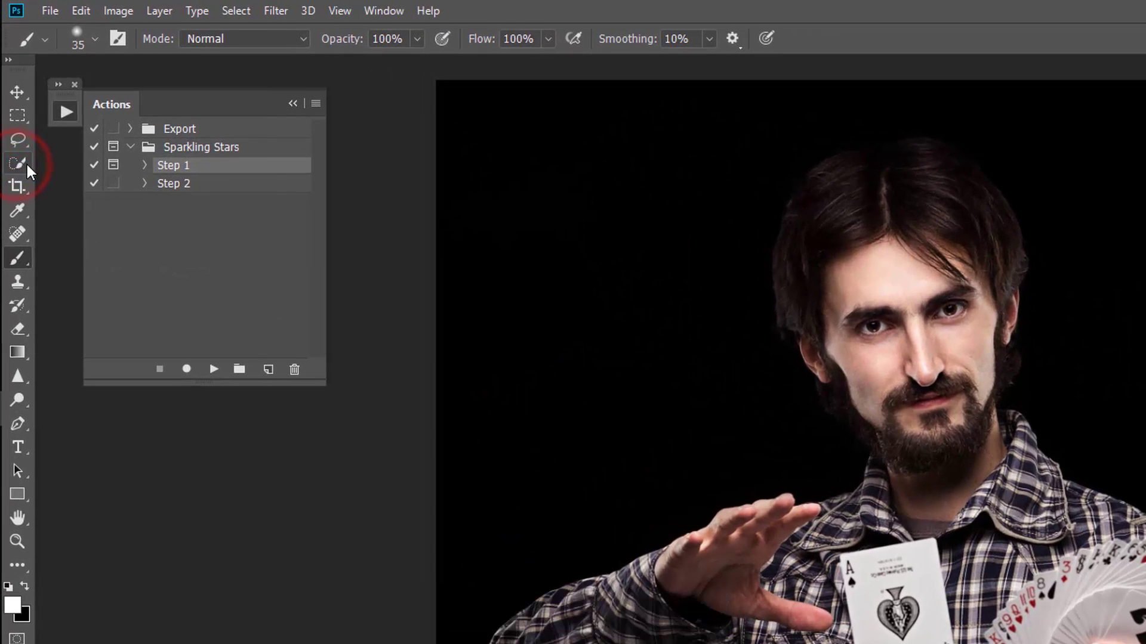
Step: Select the man's hair, face, beard and neck and the floating ace card with the Quick Selection tool
{"action": "left_click", "coordinate": [23, 161]}
{"action": "left_click", "coordinate": [59, 161]}
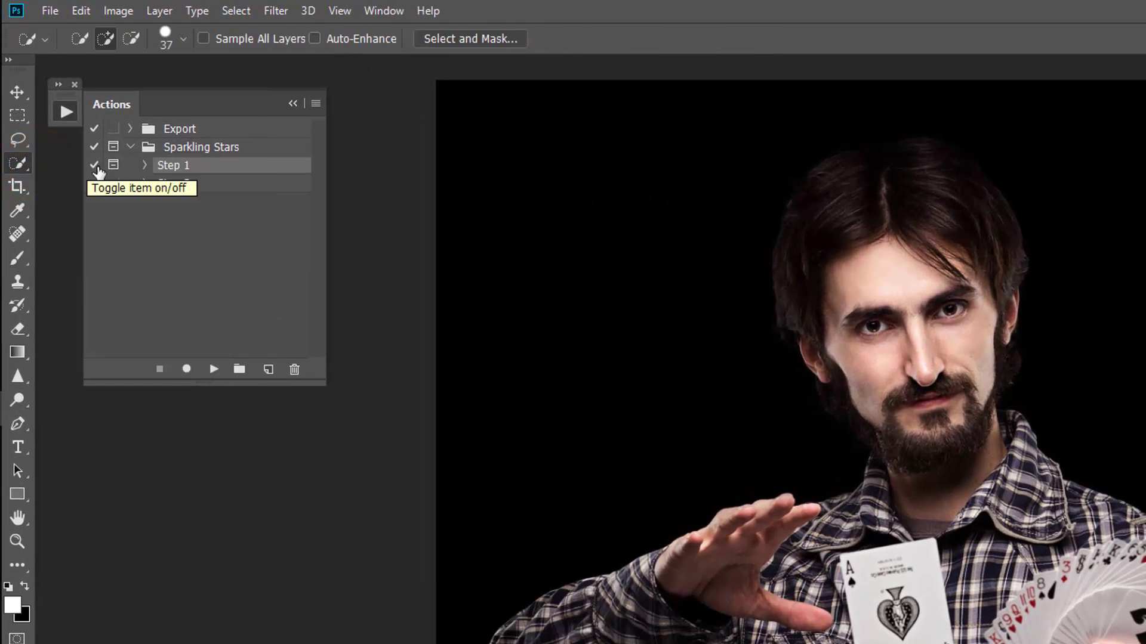
{"action": "left_click_drag", "start_coordinate": [902, 182], "coordinate": [829, 187]}
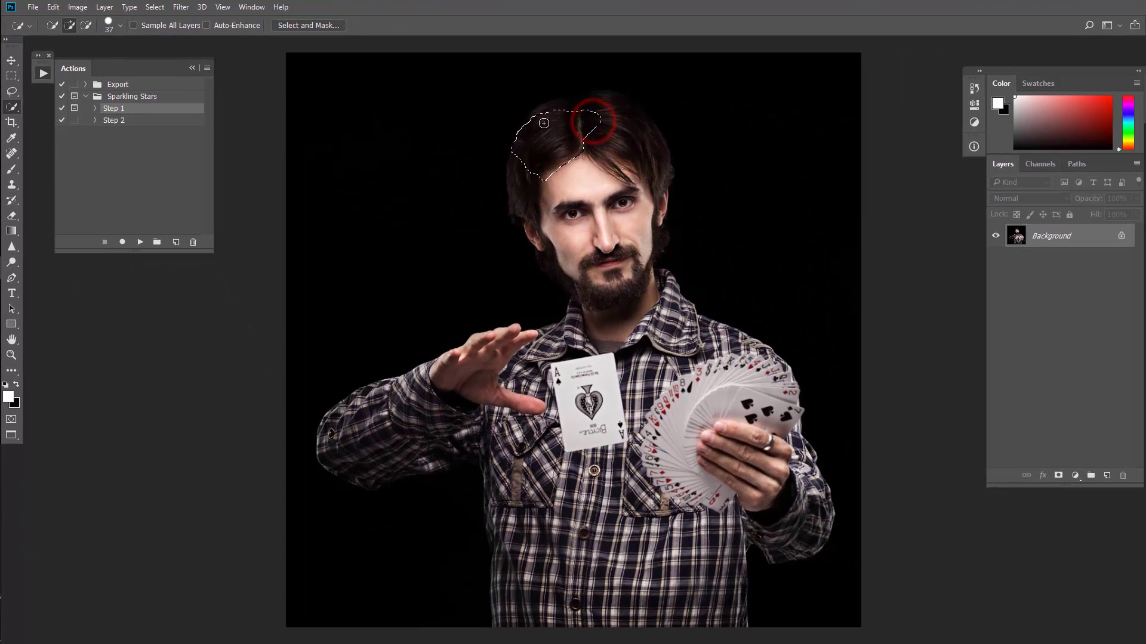
{"action": "mouse_move", "coordinate": [543, 123]}
{"action": "left_mouse_down"}
{"action": "mouse_move", "coordinate": [533, 186]}
{"action": "mouse_move", "coordinate": [545, 240]}
{"action": "left_mouse_up"}
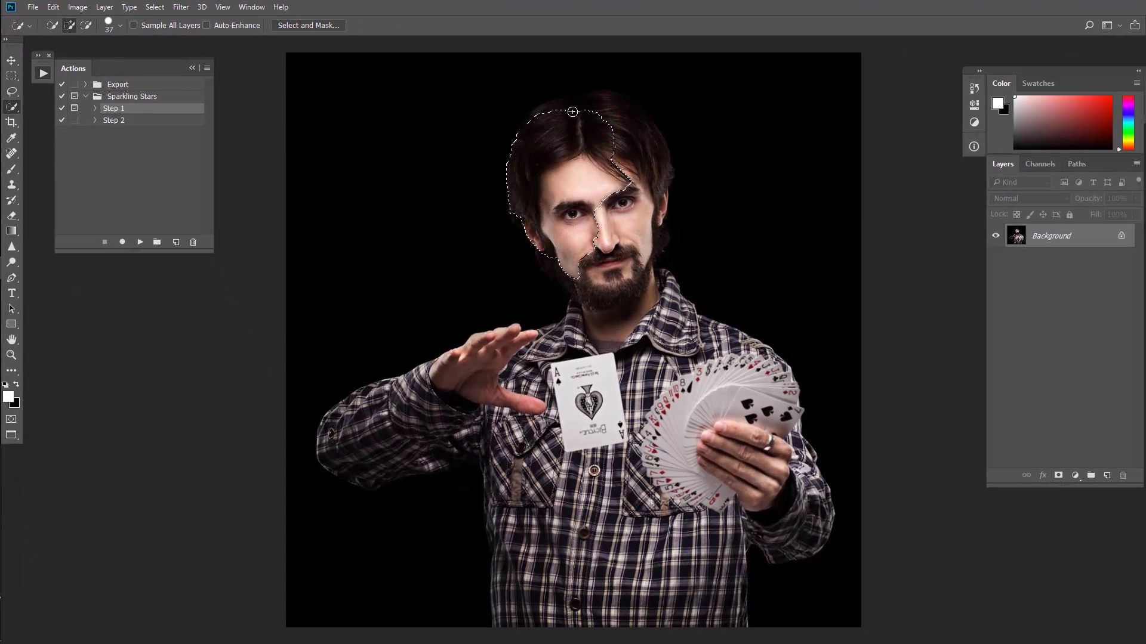
{"action": "left_click_drag", "start_coordinate": [642, 208], "coordinate": [659, 185]}
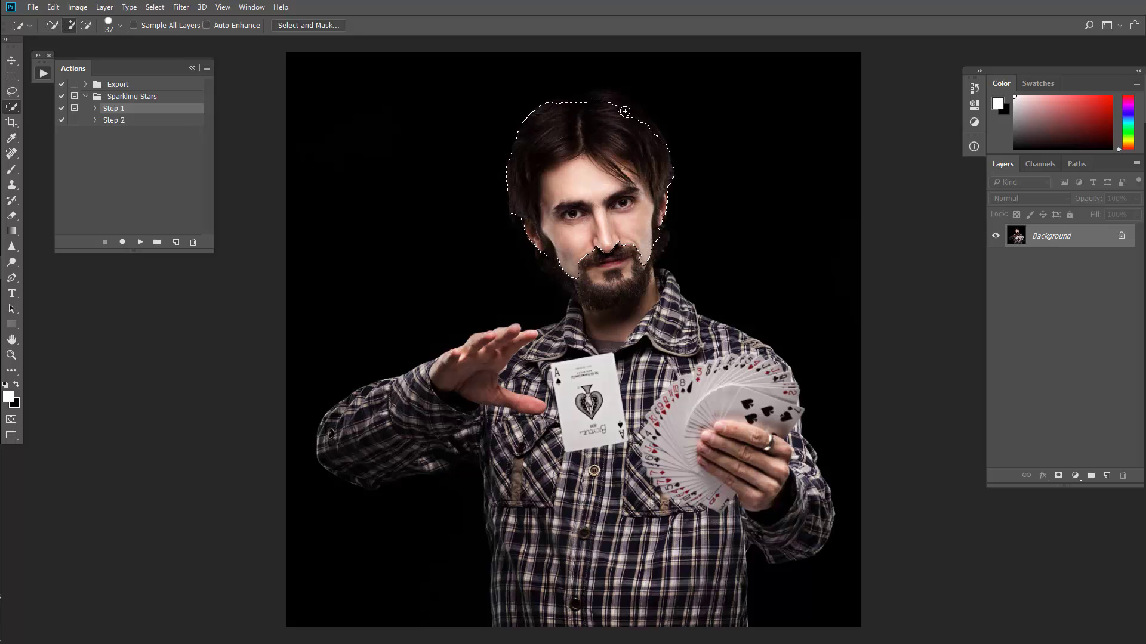
{"action": "left_click_drag", "start_coordinate": [583, 235], "coordinate": [588, 236]}
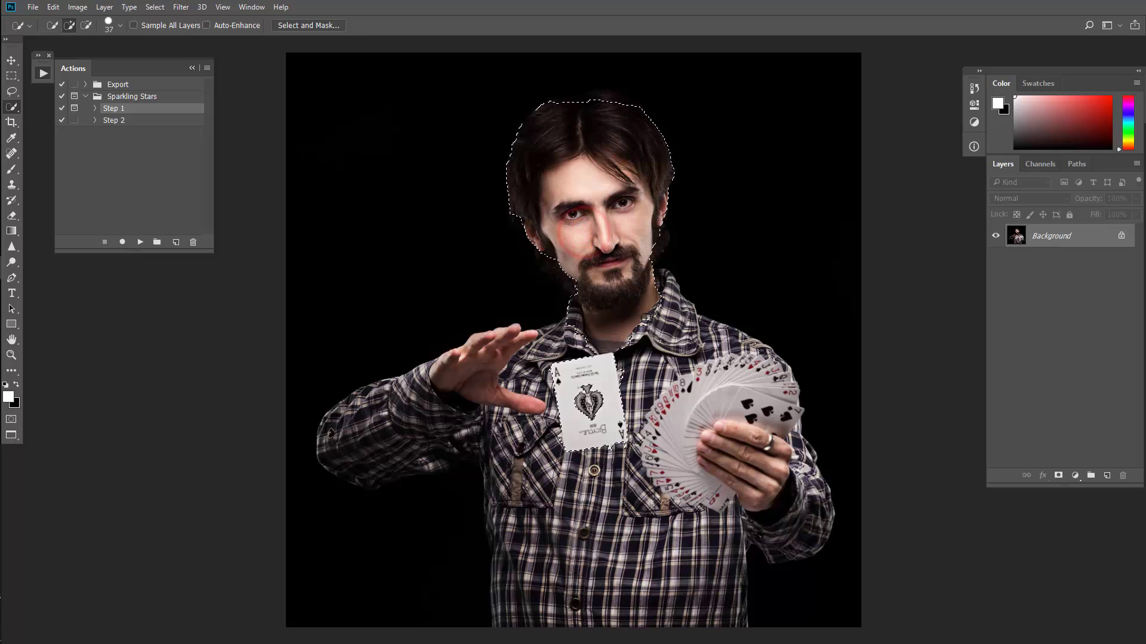
Step: Add the raised hand and its whole plaid sleeve down to the elbow to the selection
{"action": "mouse_move", "coordinate": [629, 358]}
{"action": "left_mouse_down"}
{"action": "mouse_move", "coordinate": [582, 343]}
{"action": "mouse_move", "coordinate": [462, 358]}
{"action": "mouse_move", "coordinate": [460, 411]}
{"action": "mouse_move", "coordinate": [360, 425]}
{"action": "left_mouse_up"}
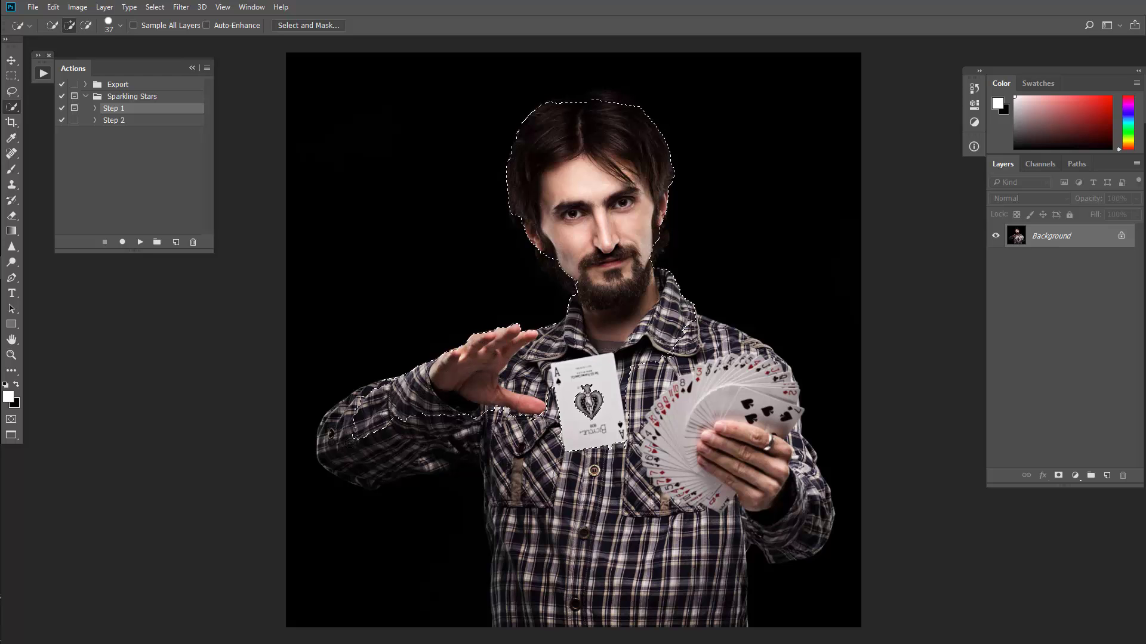
{"action": "left_click", "coordinate": [344, 463]}
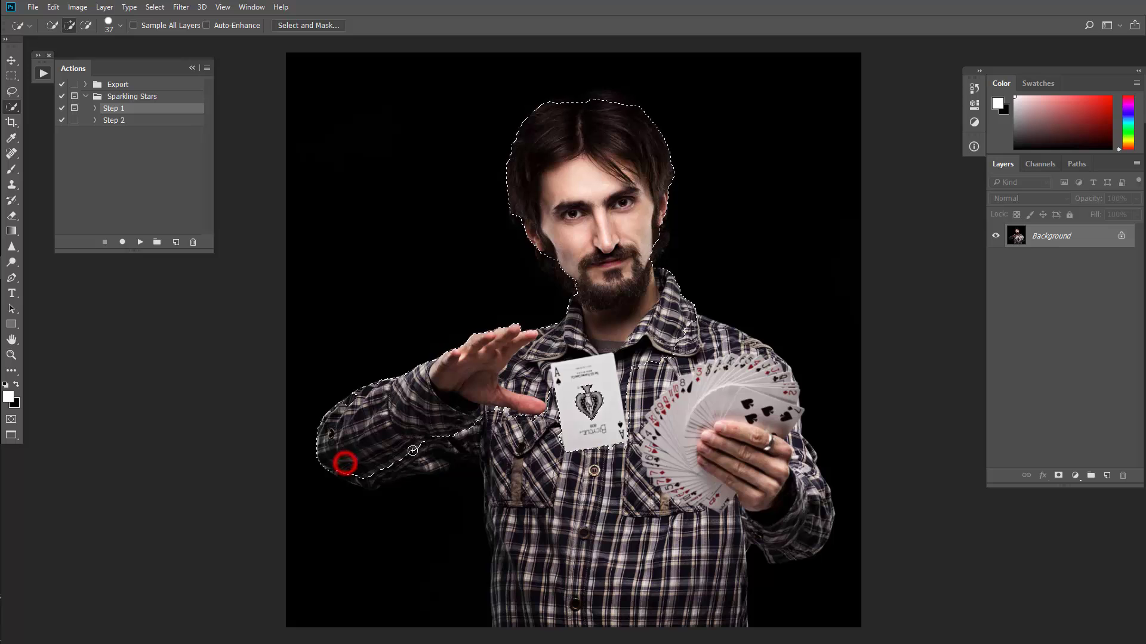
{"action": "left_click", "coordinate": [474, 435]}
{"action": "left_click", "coordinate": [434, 459]}
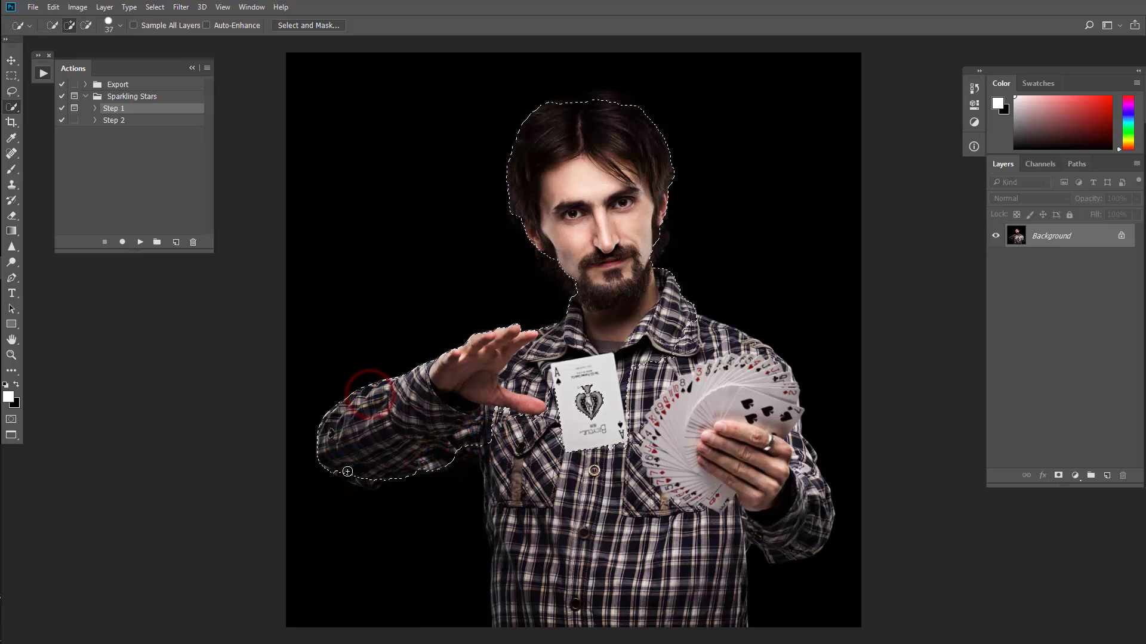
{"action": "left_click", "coordinate": [455, 440]}
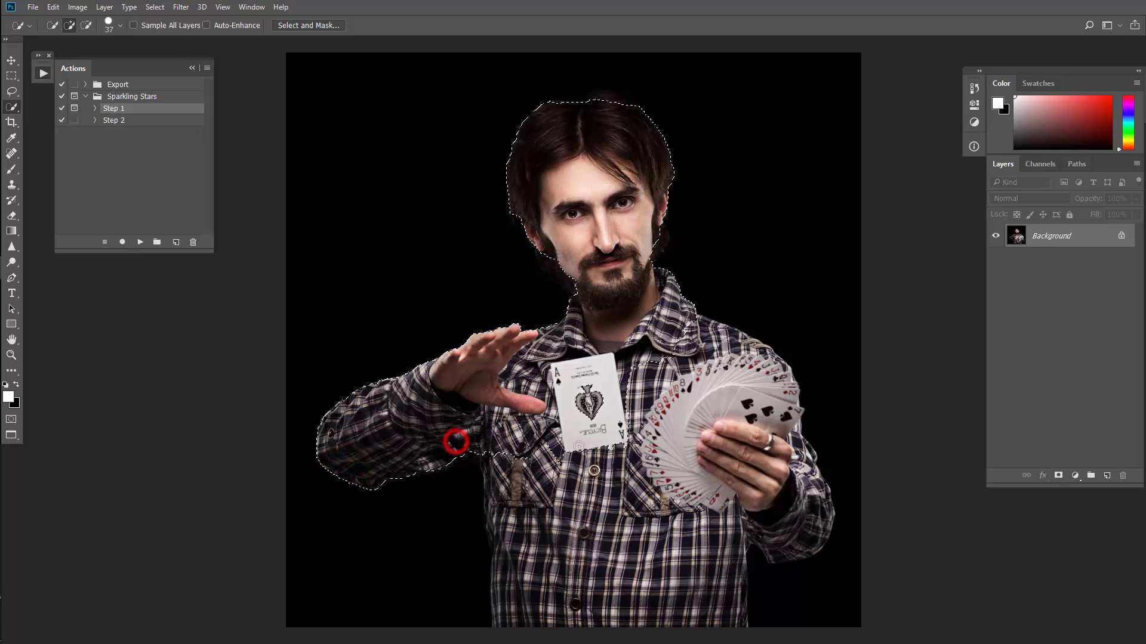
Step: Extend the selection over the other shoulder, the chest, the fanned cards and the middle of the shirt
{"action": "mouse_move", "coordinate": [692, 335]}
{"action": "left_mouse_down"}
{"action": "mouse_move", "coordinate": [696, 378]}
{"action": "mouse_move", "coordinate": [684, 363]}
{"action": "mouse_move", "coordinate": [737, 373]}
{"action": "mouse_move", "coordinate": [771, 403]}
{"action": "mouse_move", "coordinate": [698, 328]}
{"action": "mouse_move", "coordinate": [750, 351]}
{"action": "left_mouse_up"}
{"action": "left_click", "coordinate": [654, 346]}
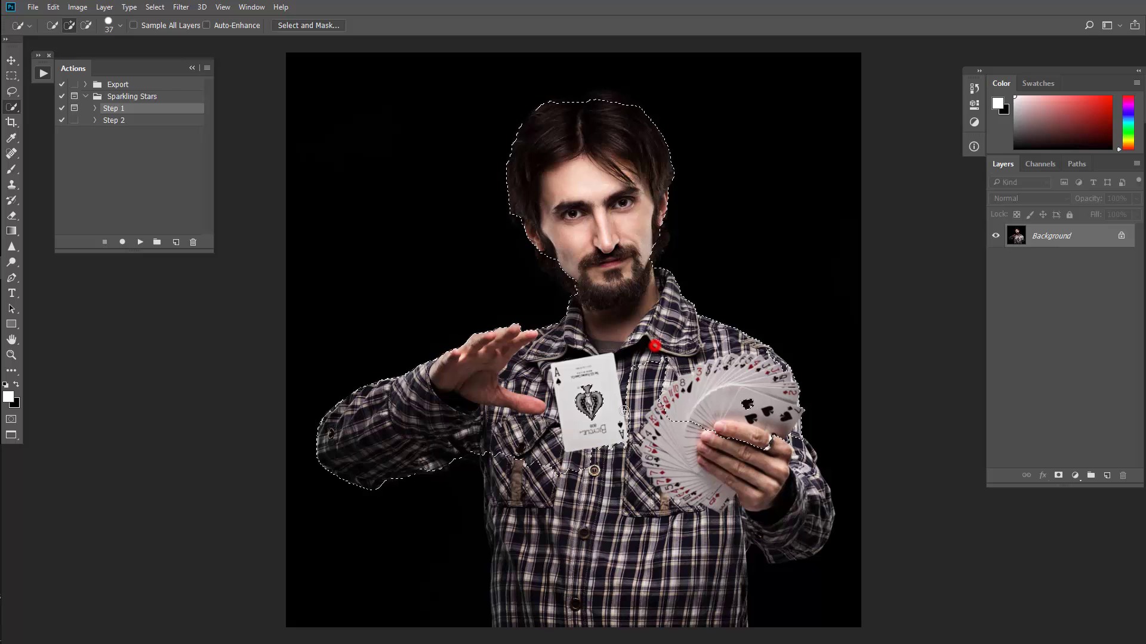
{"action": "left_click", "coordinate": [653, 434]}
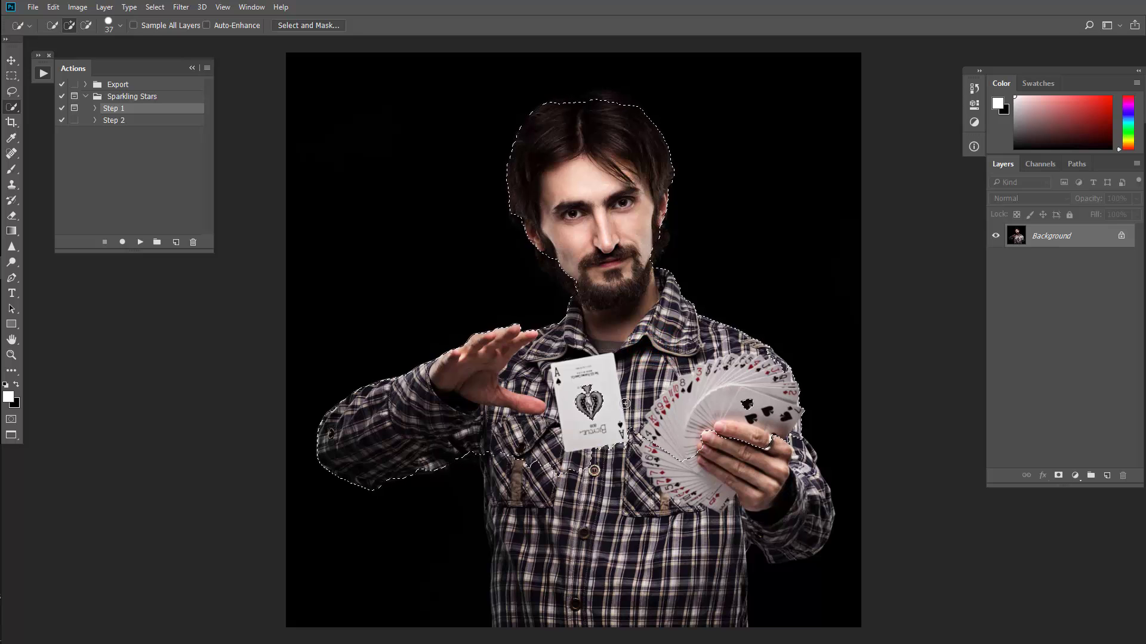
{"action": "right_click", "coordinate": [625, 403]}
{"action": "left_click", "coordinate": [605, 463]}
{"action": "mouse_move", "coordinate": [592, 413]}
{"action": "left_mouse_down"}
{"action": "mouse_move", "coordinate": [585, 615]}
{"action": "mouse_move", "coordinate": [656, 638]}
{"action": "mouse_move", "coordinate": [681, 519]}
{"action": "left_mouse_up"}
{"action": "left_click", "coordinate": [497, 447]}
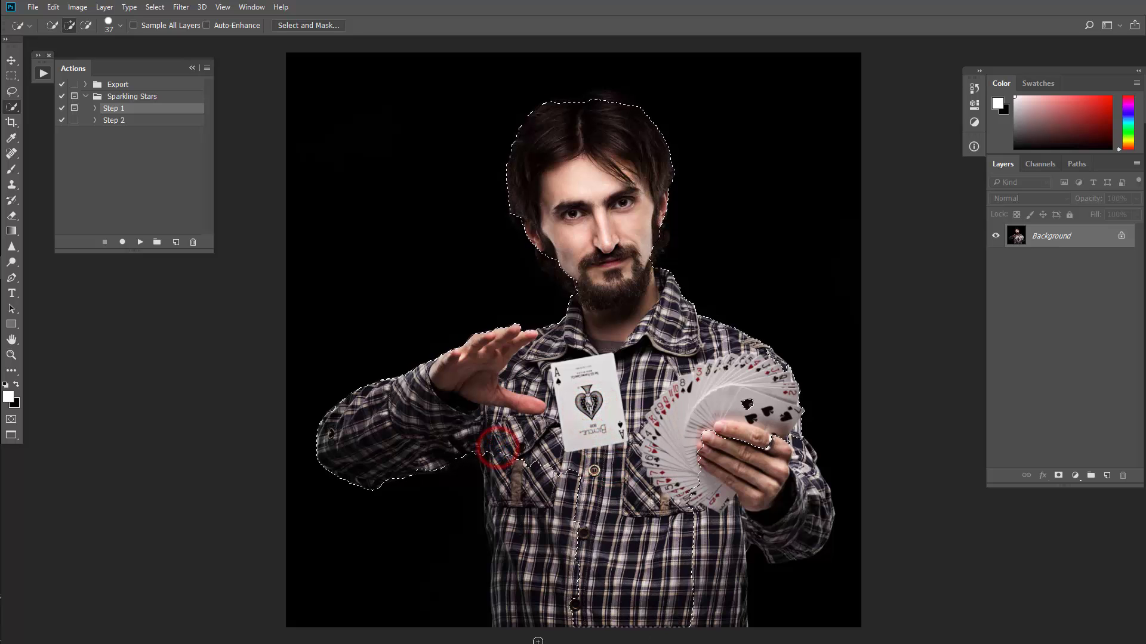
Step: Add both sides of the lower shirt and the card-holding forearm to the selection, and subtract the stray background beside the elbow
{"action": "left_click_drag", "start_coordinate": [497, 499], "coordinate": [501, 621]}
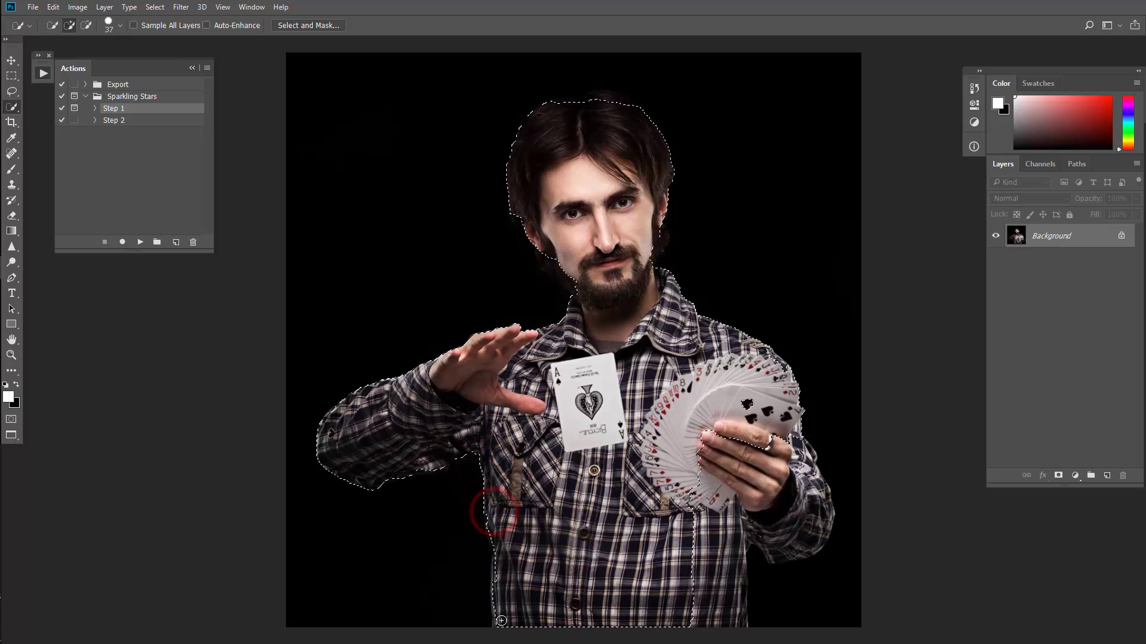
{"action": "mouse_move", "coordinate": [739, 451]}
{"action": "left_mouse_down"}
{"action": "mouse_move", "coordinate": [788, 546]}
{"action": "mouse_move", "coordinate": [741, 600]}
{"action": "left_mouse_up"}
{"action": "left_click", "coordinate": [760, 529]}
{"action": "left_click_drag", "start_coordinate": [767, 542], "coordinate": [807, 552]}
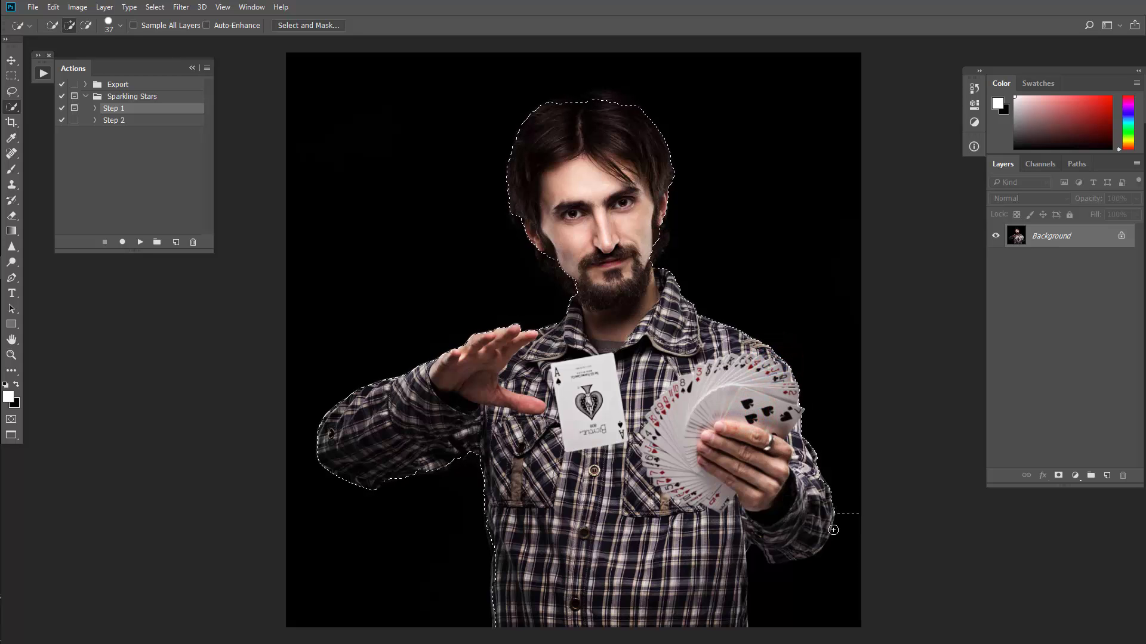
{"action": "left_click", "coordinate": [852, 510], "text": "alt"}
{"action": "key", "text": "alt"}
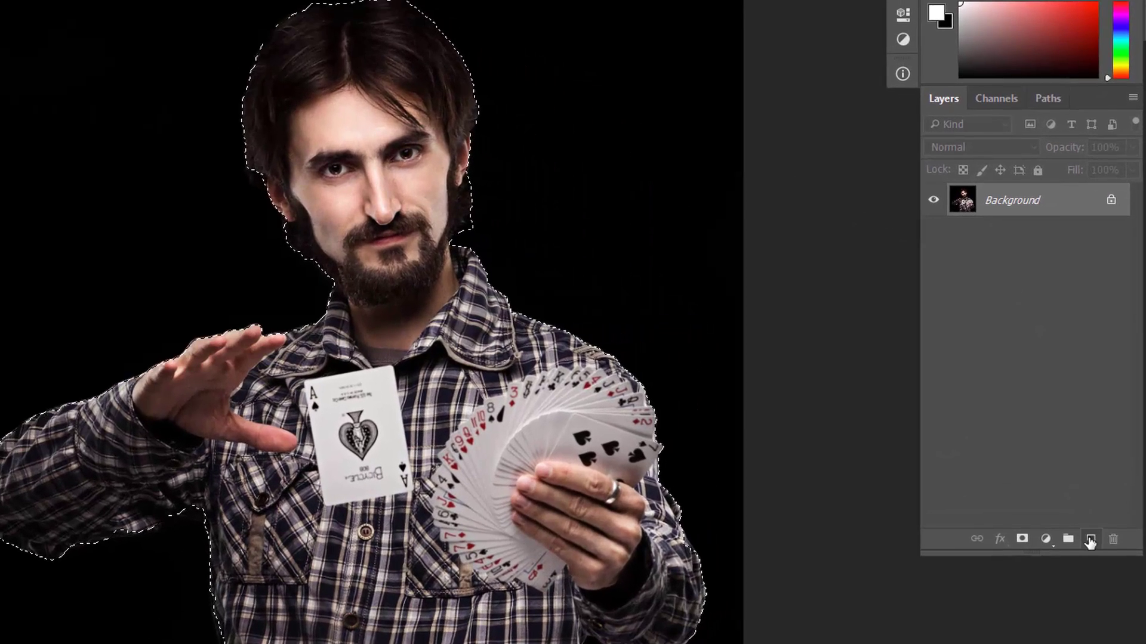
Step: Fill the selection with red on a new layer, and run the Step 1 action, dismissing its message
{"action": "left_click", "coordinate": [1107, 475]}
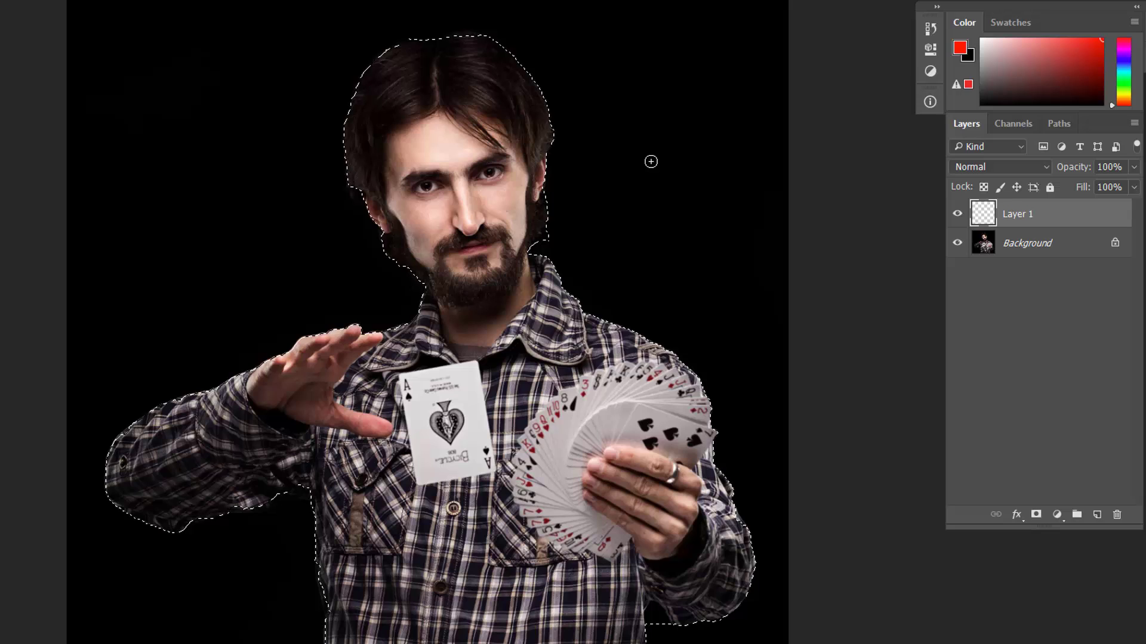
{"action": "key", "text": "alt+BackSpace"}
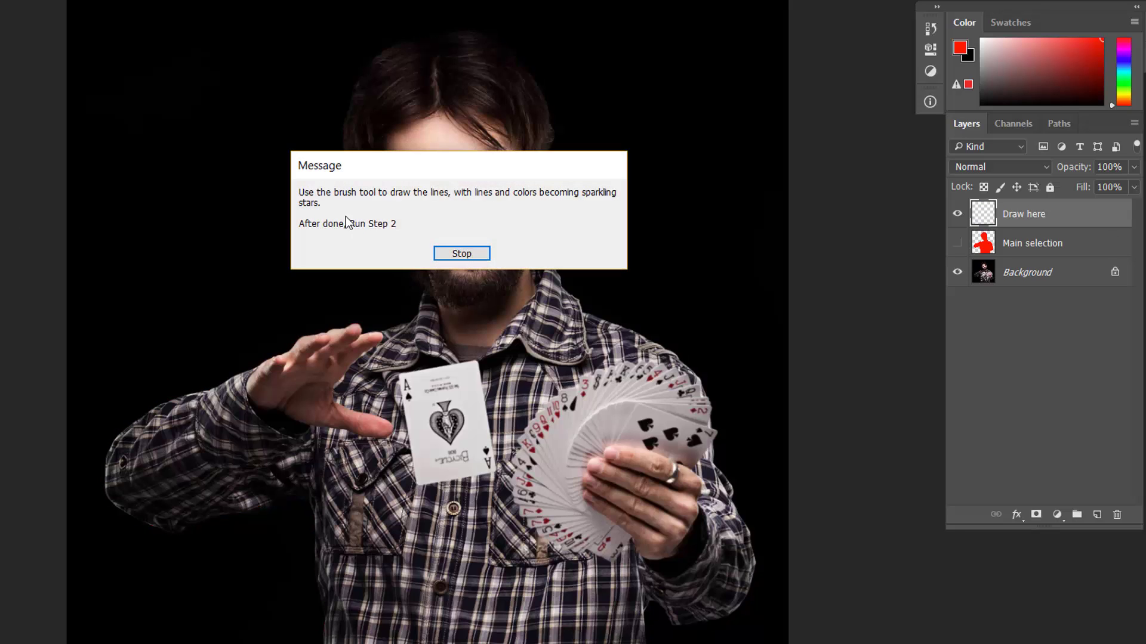
{"action": "left_click", "coordinate": [459, 254]}
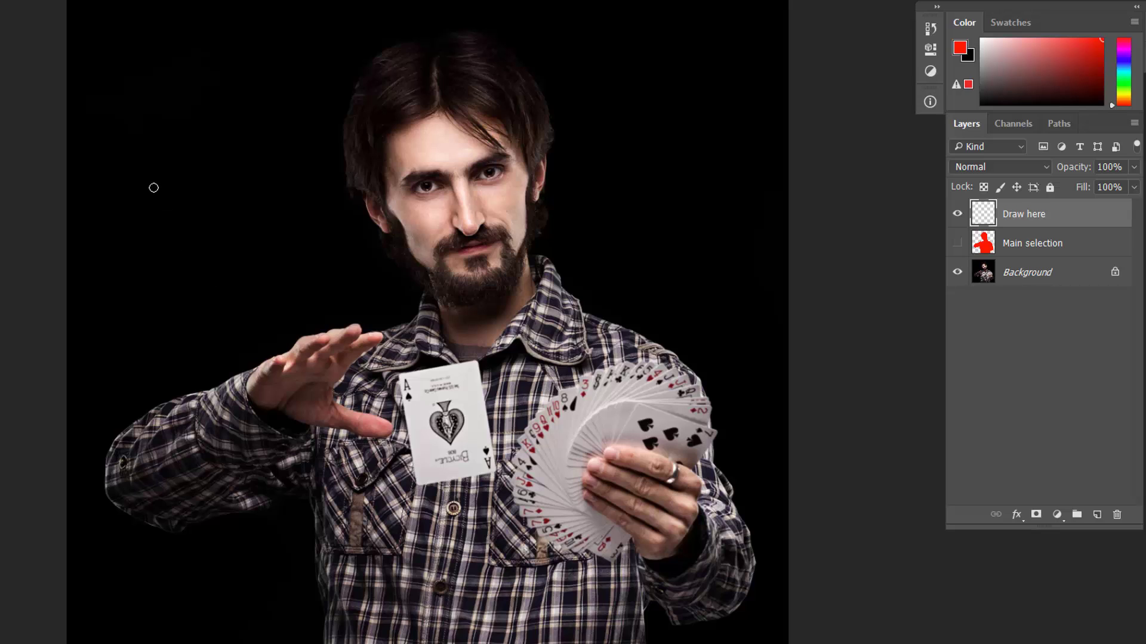
Step: Paint red lines on the Draw here layer, winding past the raised hand, around the ace card and around the fanned cards
{"action": "mouse_move", "coordinate": [153, 187]}
{"action": "left_mouse_down"}
{"action": "mouse_move", "coordinate": [185, 288]}
{"action": "mouse_move", "coordinate": [296, 308]}
{"action": "mouse_move", "coordinate": [327, 399]}
{"action": "mouse_move", "coordinate": [349, 413]}
{"action": "mouse_move", "coordinate": [413, 374]}
{"action": "mouse_move", "coordinate": [476, 372]}
{"action": "mouse_move", "coordinate": [507, 412]}
{"action": "mouse_move", "coordinate": [497, 456]}
{"action": "mouse_move", "coordinate": [435, 468]}
{"action": "mouse_move", "coordinate": [404, 429]}
{"action": "mouse_move", "coordinate": [407, 391]}
{"action": "left_mouse_up"}
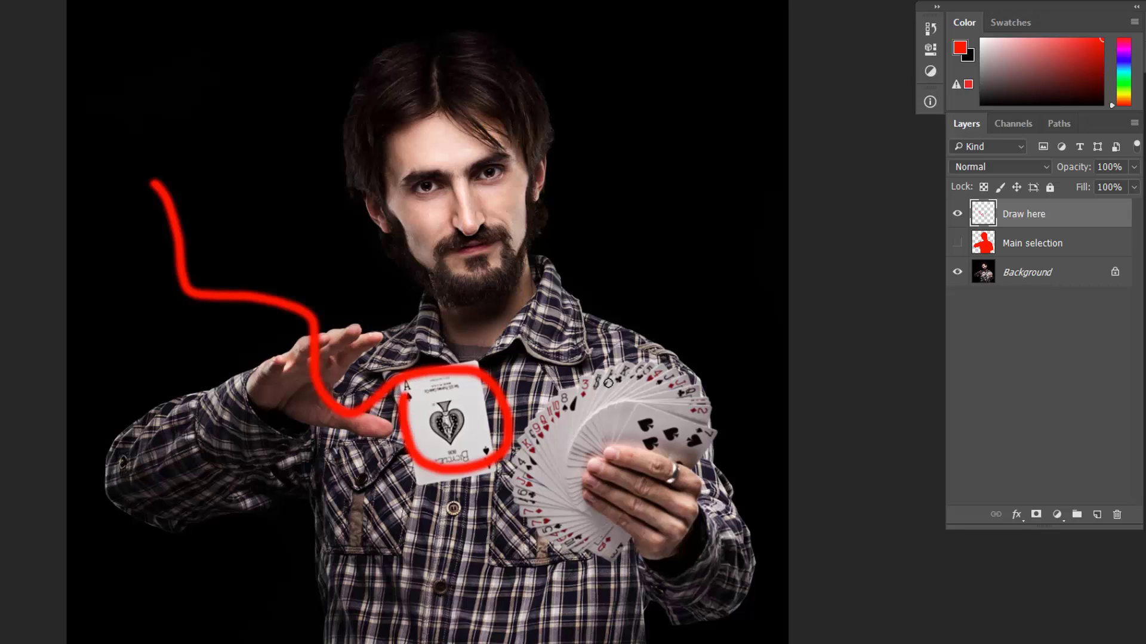
{"action": "mouse_move", "coordinate": [567, 391]}
{"action": "left_mouse_down"}
{"action": "mouse_move", "coordinate": [532, 415]}
{"action": "mouse_move", "coordinate": [515, 492]}
{"action": "mouse_move", "coordinate": [537, 532]}
{"action": "mouse_move", "coordinate": [560, 537]}
{"action": "mouse_move", "coordinate": [548, 548]}
{"action": "mouse_move", "coordinate": [589, 568]}
{"action": "mouse_move", "coordinate": [626, 555]}
{"action": "left_mouse_up"}
{"action": "mouse_move", "coordinate": [569, 388]}
{"action": "left_mouse_down"}
{"action": "mouse_move", "coordinate": [596, 353]}
{"action": "mouse_move", "coordinate": [667, 355]}
{"action": "mouse_move", "coordinate": [719, 375]}
{"action": "mouse_move", "coordinate": [728, 445]}
{"action": "mouse_move", "coordinate": [718, 505]}
{"action": "mouse_move", "coordinate": [653, 472]}
{"action": "mouse_move", "coordinate": [672, 548]}
{"action": "left_mouse_up"}
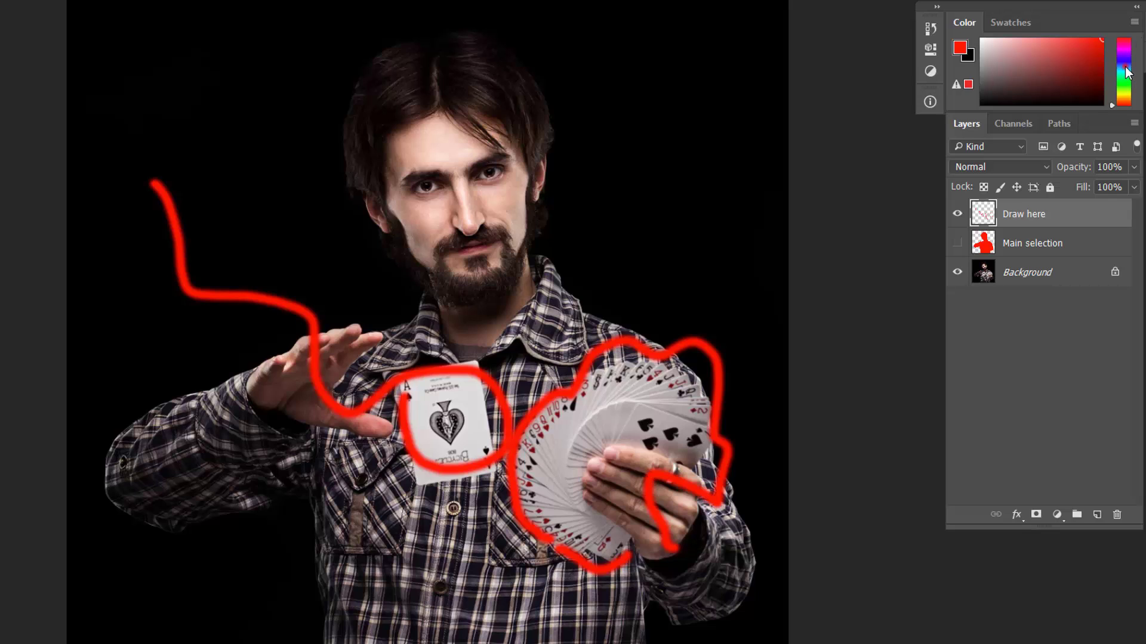
Step: Switch the brush colour to blue and paint wavy lines crossing the red ones past the hand, ace card and fanned cards
{"action": "left_click", "coordinate": [1125, 65]}
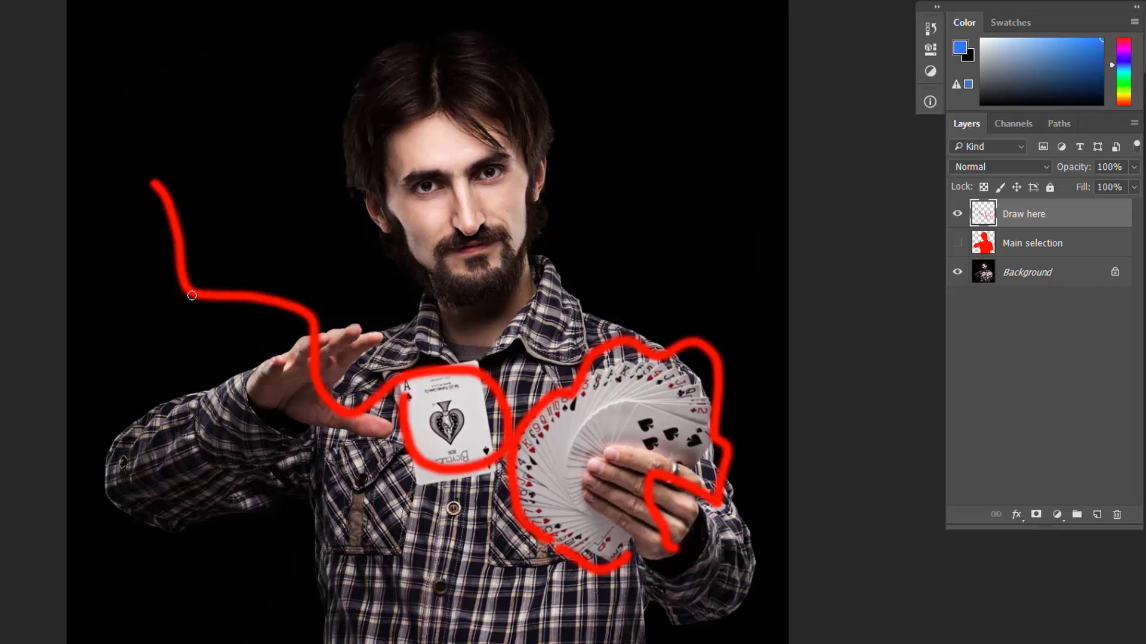
{"action": "mouse_move", "coordinate": [89, 153]}
{"action": "left_mouse_down"}
{"action": "mouse_move", "coordinate": [116, 188]}
{"action": "mouse_move", "coordinate": [226, 253]}
{"action": "mouse_move", "coordinate": [247, 323]}
{"action": "mouse_move", "coordinate": [438, 468]}
{"action": "mouse_move", "coordinate": [491, 419]}
{"action": "mouse_move", "coordinate": [522, 432]}
{"action": "mouse_move", "coordinate": [572, 351]}
{"action": "mouse_move", "coordinate": [635, 310]}
{"action": "mouse_move", "coordinate": [673, 325]}
{"action": "mouse_move", "coordinate": [709, 408]}
{"action": "left_mouse_up"}
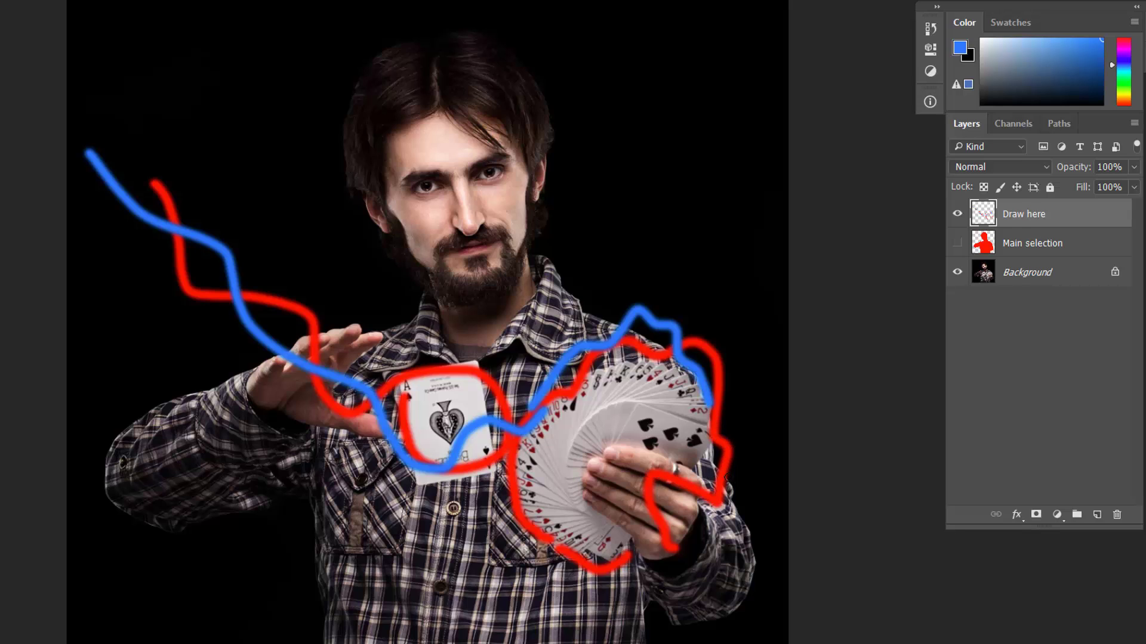
{"action": "mouse_move", "coordinate": [729, 478]}
{"action": "left_mouse_down"}
{"action": "mouse_move", "coordinate": [588, 461]}
{"action": "mouse_move", "coordinate": [614, 558]}
{"action": "mouse_move", "coordinate": [664, 572]}
{"action": "mouse_move", "coordinate": [675, 546]}
{"action": "mouse_move", "coordinate": [614, 581]}
{"action": "mouse_move", "coordinate": [526, 580]}
{"action": "left_mouse_up"}
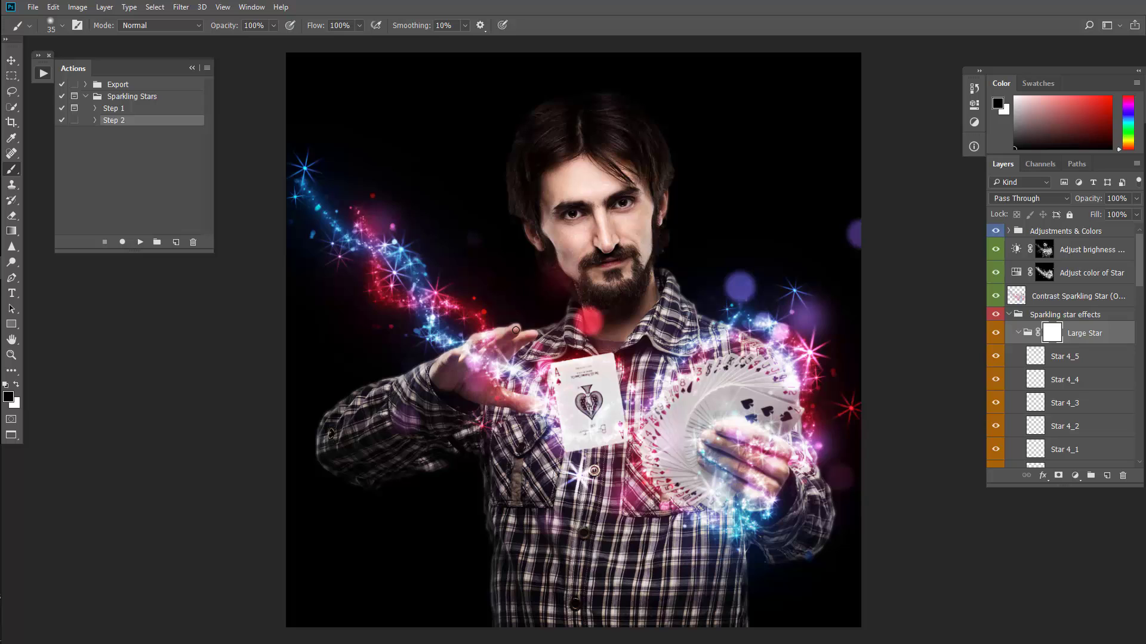
Step: Examine the sparkling star effect up close and as a whole with the interface panels hidden
{"action": "scroll", "coordinate": [596, 358], "scroll_direction": "down", "scroll_amount": 1}
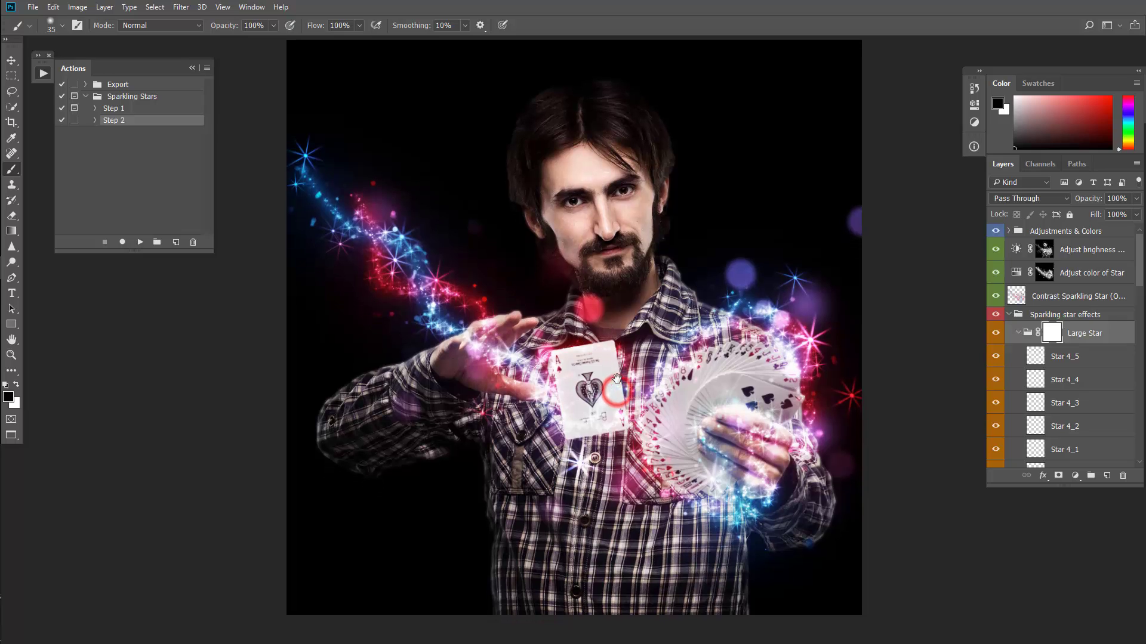
{"action": "key", "text": "v"}
{"action": "scroll", "coordinate": [651, 390], "scroll_direction": "down", "scroll_amount": 1}
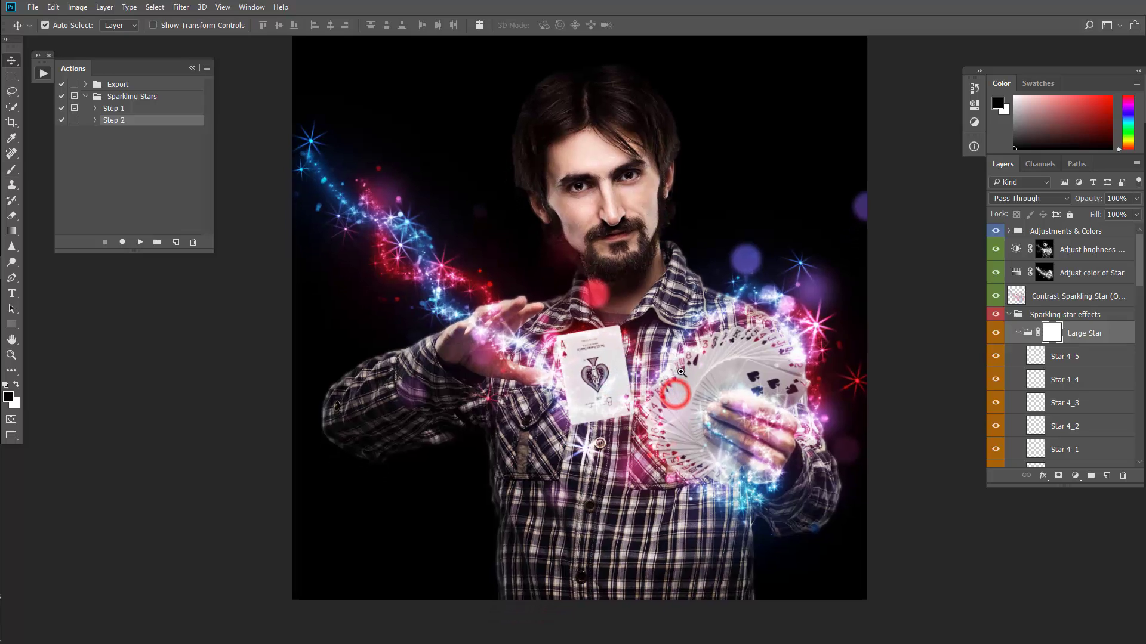
{"action": "left_click_drag", "start_coordinate": [659, 381], "coordinate": [636, 341]}
{"action": "scroll", "coordinate": [636, 341], "scroll_direction": "up", "scroll_amount": 2}
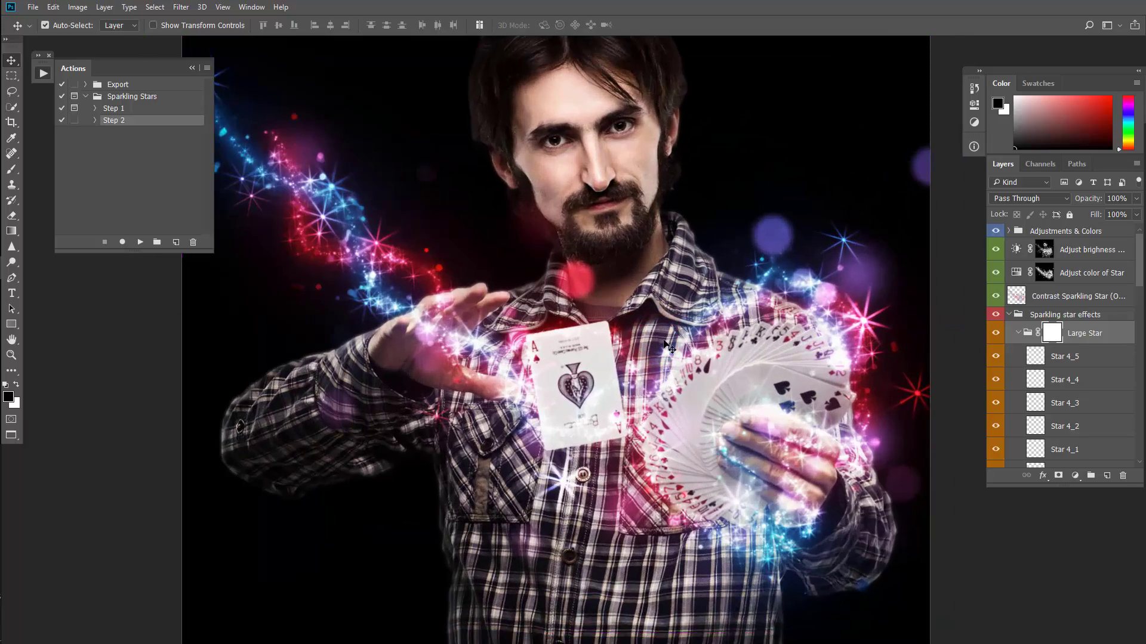
{"action": "key", "text": "f"}
{"action": "key", "text": "f"}
{"action": "scroll", "coordinate": [666, 345], "scroll_direction": "up", "scroll_amount": 1}
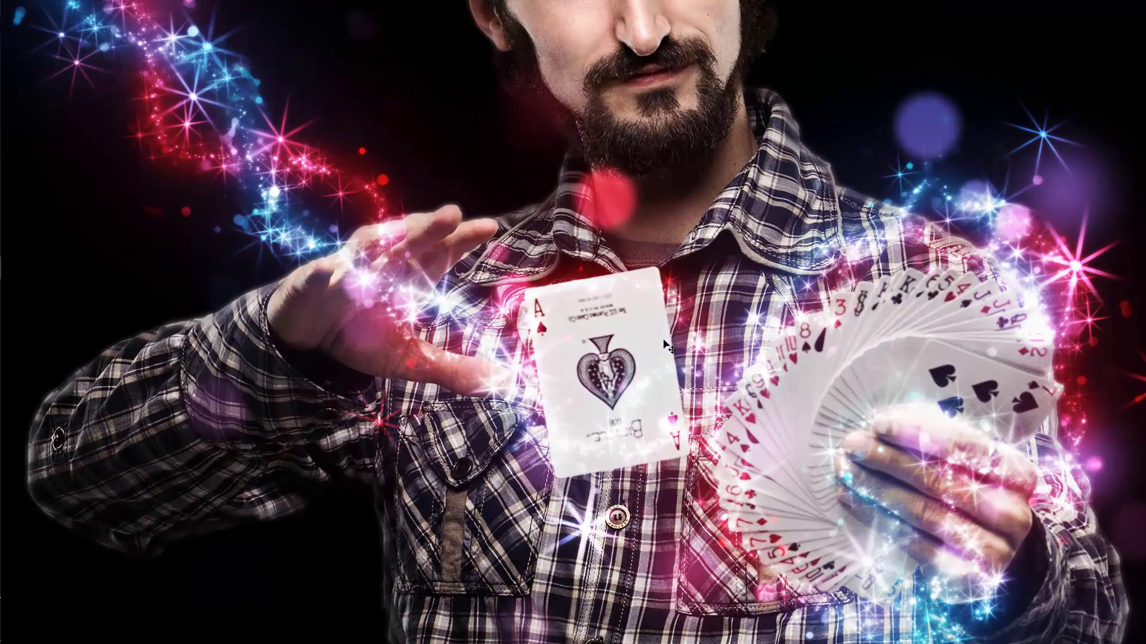
{"action": "key", "text": "ctrl+0"}
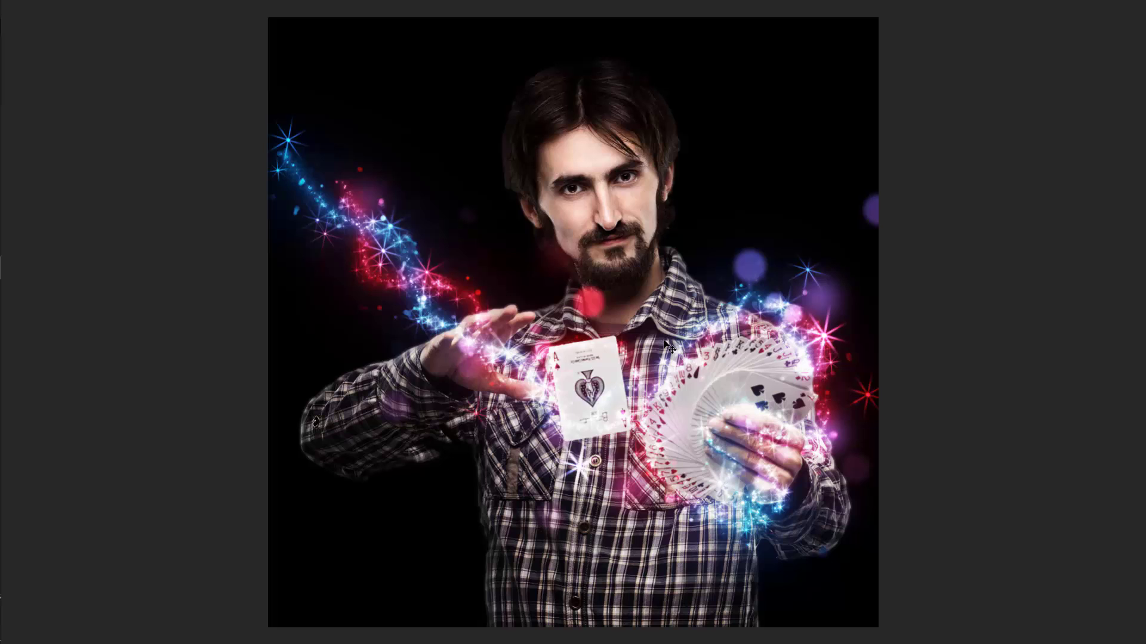
{"action": "key", "text": "f"}
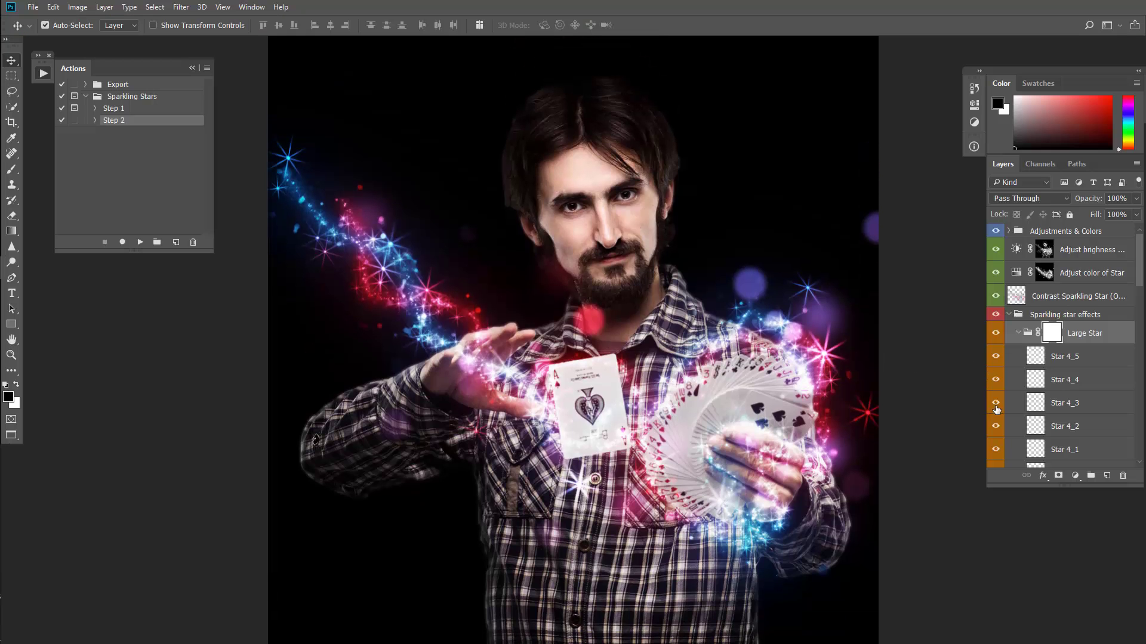
Step: Collapse the Sparkling star effects group and toggle its visibility off and on to compare the photo without it
{"action": "left_click", "coordinate": [1009, 315]}
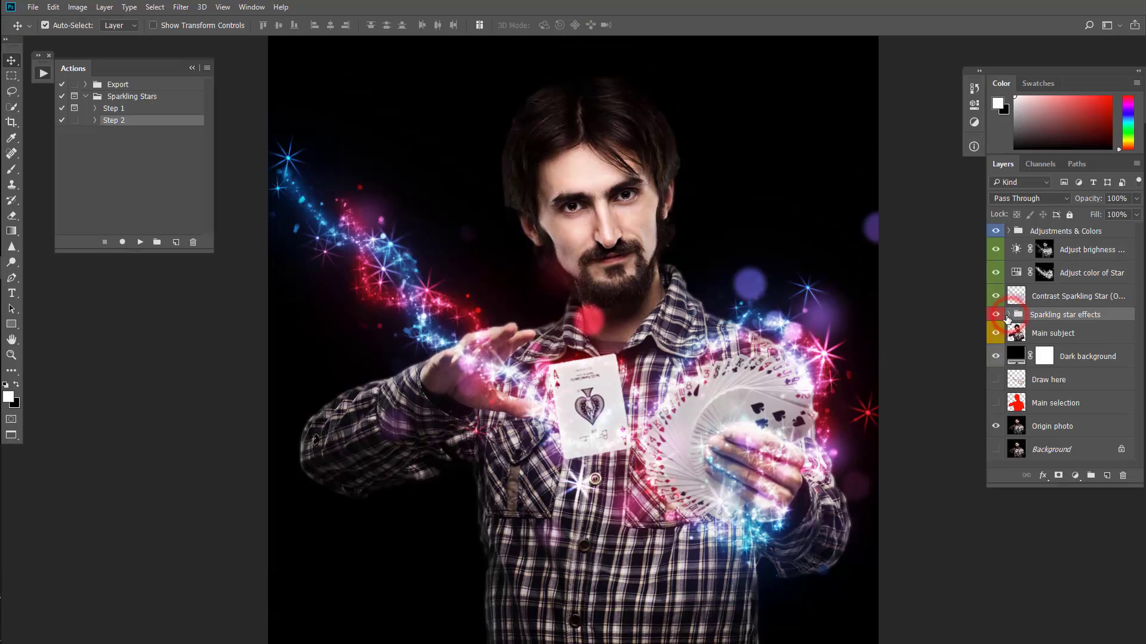
{"action": "left_click", "coordinate": [995, 315]}
{"action": "left_click", "coordinate": [996, 314]}
Step: Expand the Adjustments & Colors group and adjust the opacity of the Brighter and Darker layers
{"action": "left_click", "coordinate": [1008, 231]}
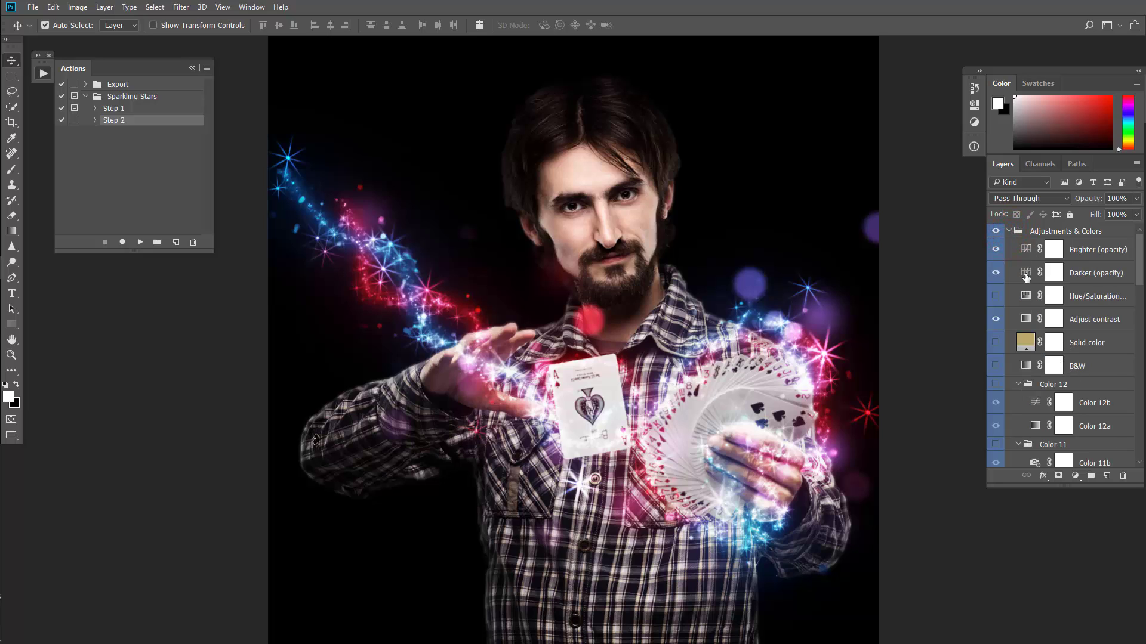
{"action": "left_click", "coordinate": [1025, 251]}
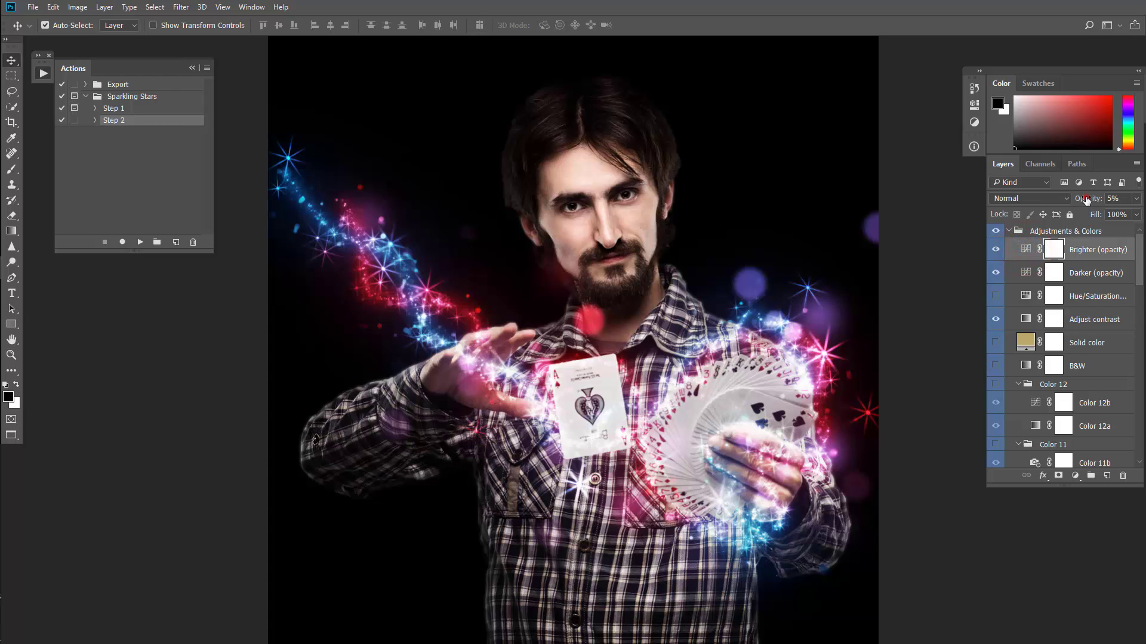
{"action": "mouse_move", "coordinate": [1086, 199]}
{"action": "left_mouse_down"}
{"action": "mouse_move", "coordinate": [1141, 199]}
{"action": "mouse_move", "coordinate": [1068, 202]}
{"action": "left_mouse_up"}
{"action": "left_click", "coordinate": [1050, 260]}
{"action": "left_click", "coordinate": [1089, 274]}
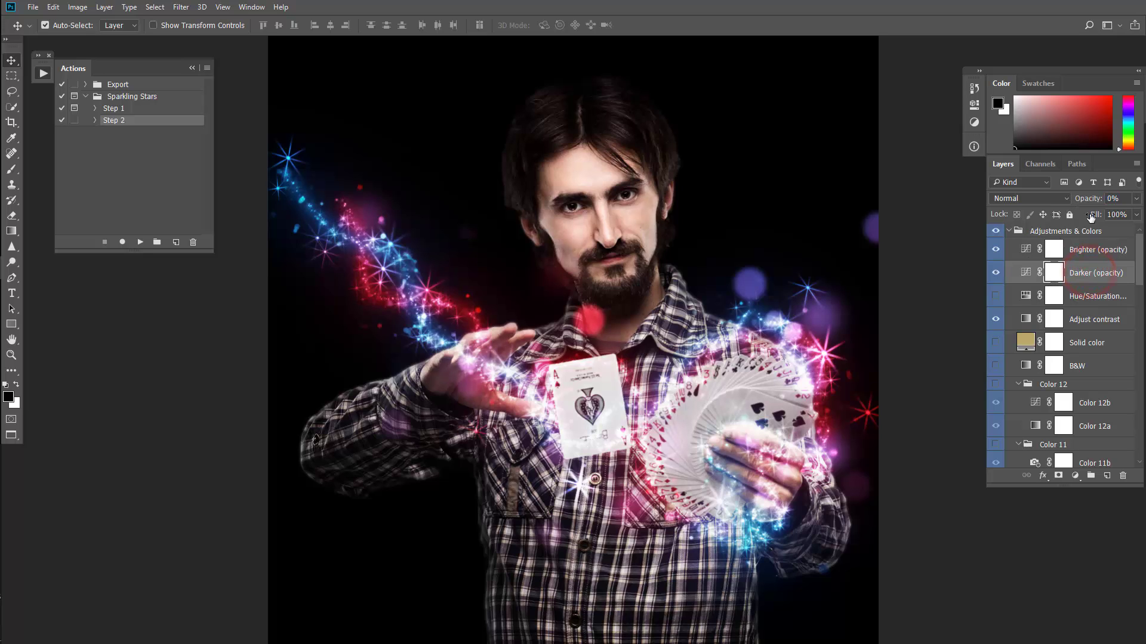
{"action": "mouse_move", "coordinate": [1083, 202]}
{"action": "left_mouse_down"}
{"action": "mouse_move", "coordinate": [1125, 201]}
{"action": "mouse_move", "coordinate": [1064, 201]}
{"action": "left_mouse_up"}
Step: Turn on the Hue/Saturation layer while testing its hue, and set the Adjust contrast layer's opacity to 17%
{"action": "double_click", "coordinate": [1025, 294]}
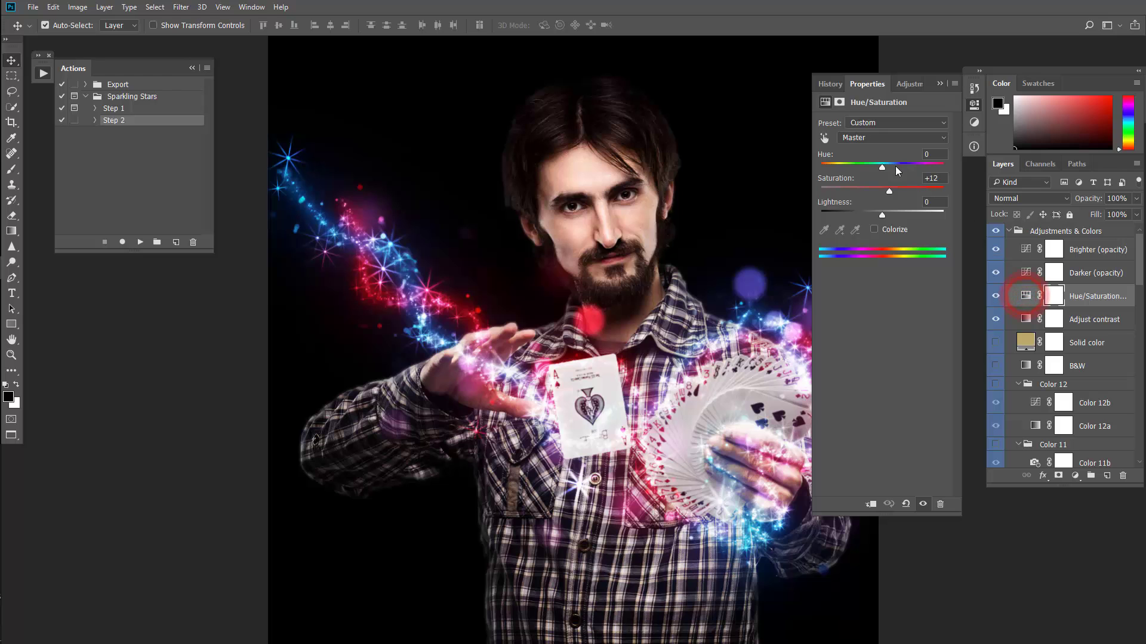
{"action": "mouse_move", "coordinate": [882, 167]}
{"action": "left_mouse_down"}
{"action": "mouse_move", "coordinate": [919, 167]}
{"action": "mouse_move", "coordinate": [850, 170]}
{"action": "mouse_move", "coordinate": [882, 171]}
{"action": "left_mouse_up"}
{"action": "left_click", "coordinate": [858, 86]}
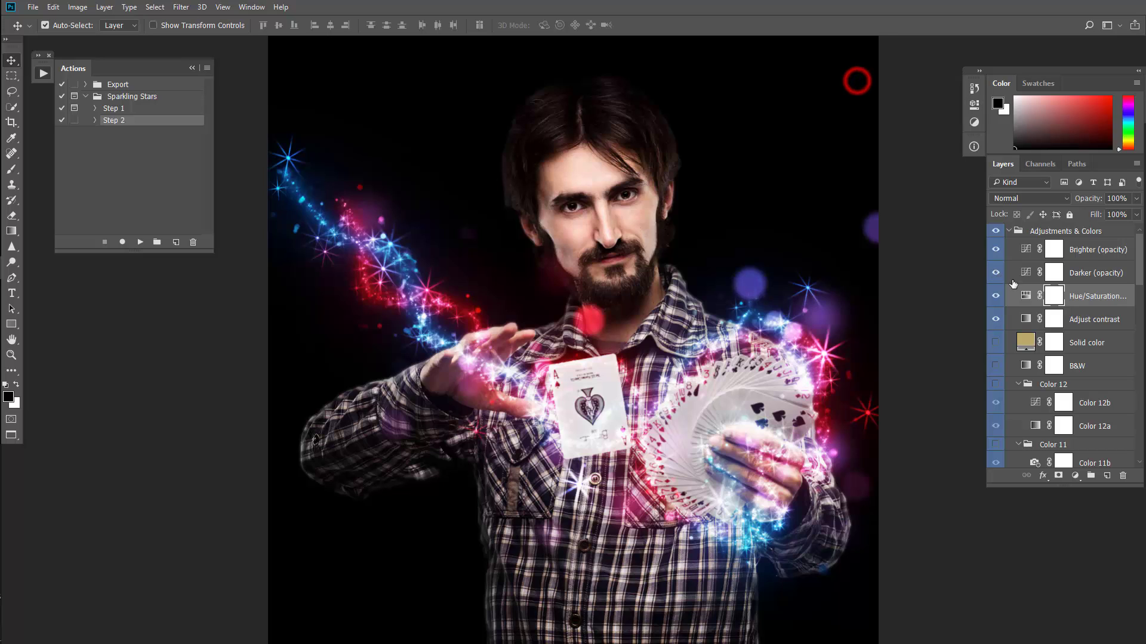
{"action": "left_click", "coordinate": [1024, 320]}
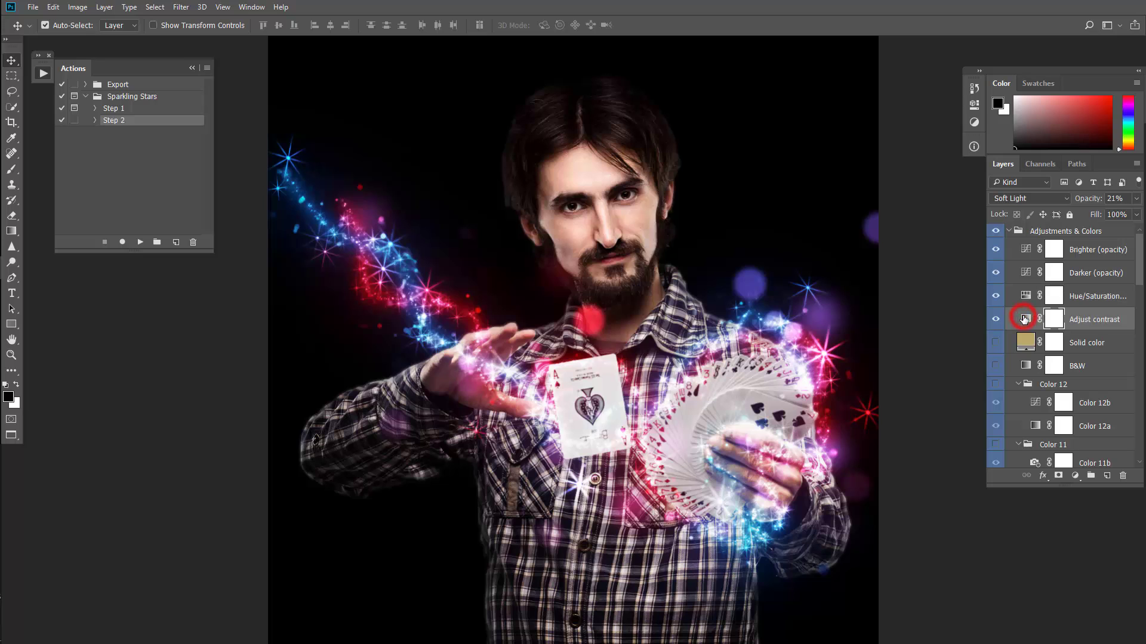
{"action": "left_click_drag", "start_coordinate": [1081, 203], "coordinate": [1040, 205]}
Step: Turn on the Solid color layer and set its colour to teal 6bbcbd
{"action": "scroll", "coordinate": [1064, 298], "scroll_direction": "down", "scroll_amount": 3}
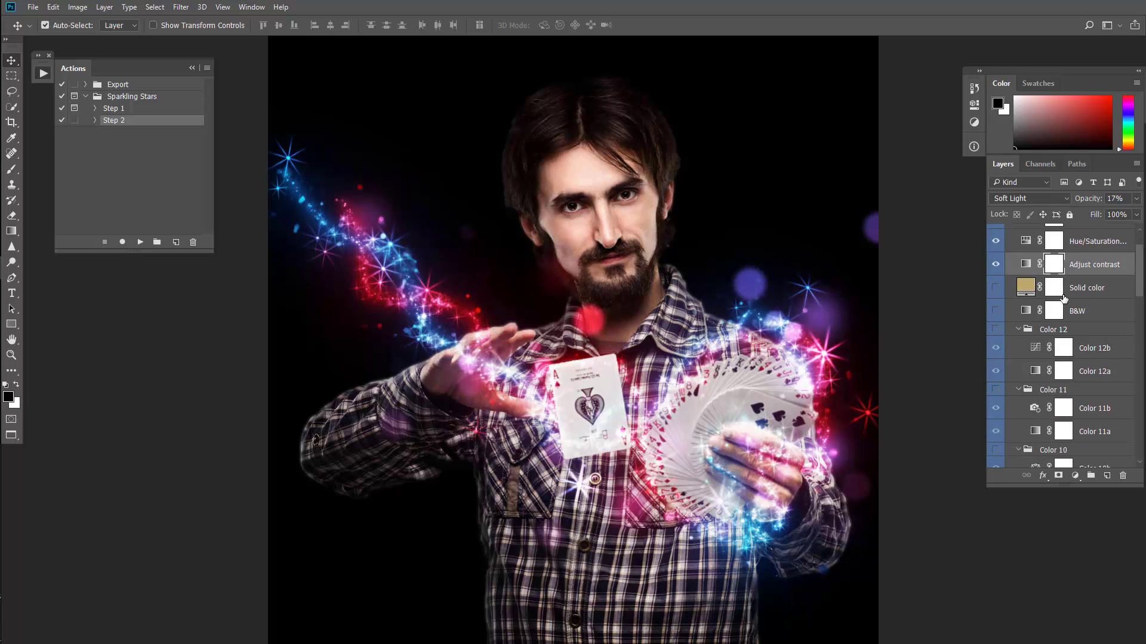
{"action": "left_click", "coordinate": [1000, 292]}
{"action": "left_click", "coordinate": [1025, 288]}
{"action": "double_click", "coordinate": [1024, 288]}
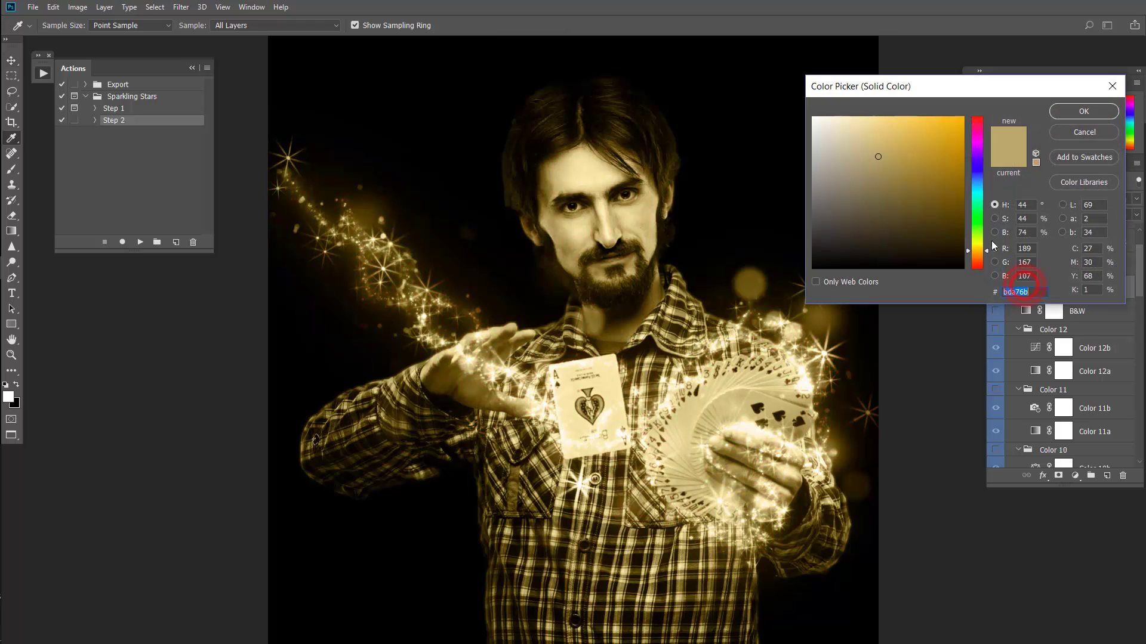
{"action": "left_click", "coordinate": [975, 173]}
{"action": "left_click", "coordinate": [976, 192]}
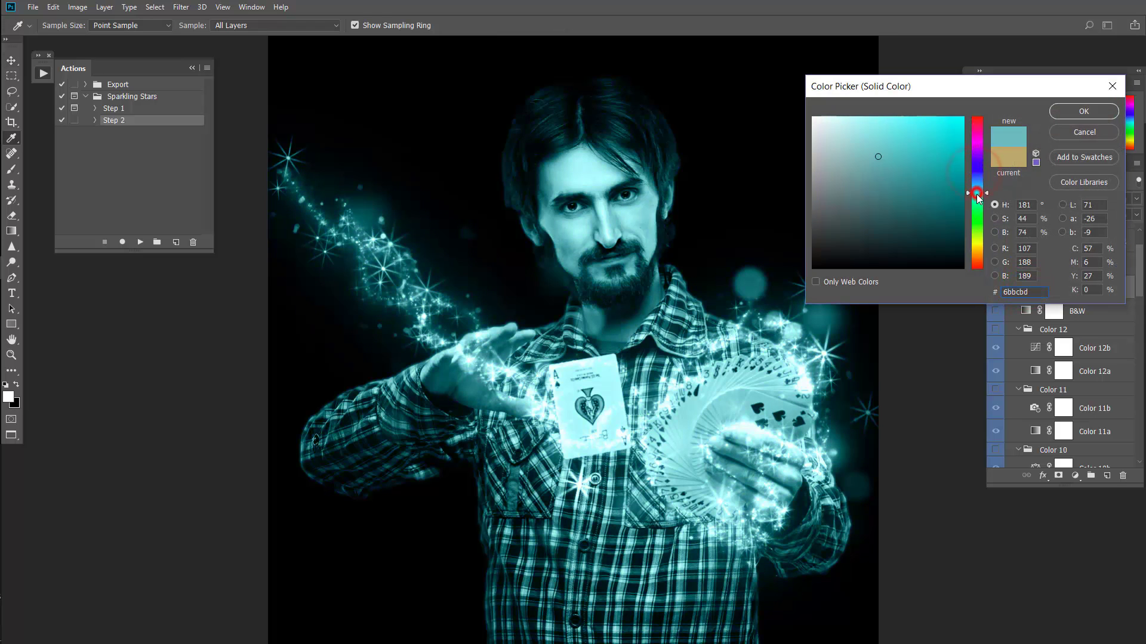
{"action": "left_click", "coordinate": [1077, 111]}
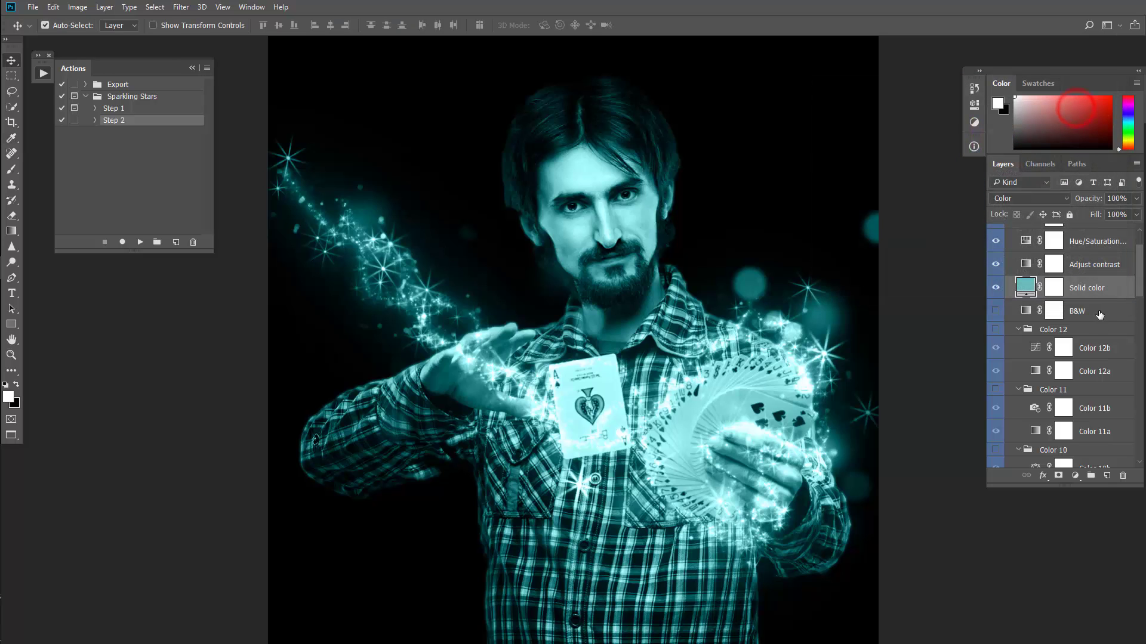
Step: Hide the Solid color layer and preview the B&W layer by turning it on and off
{"action": "left_click", "coordinate": [995, 288]}
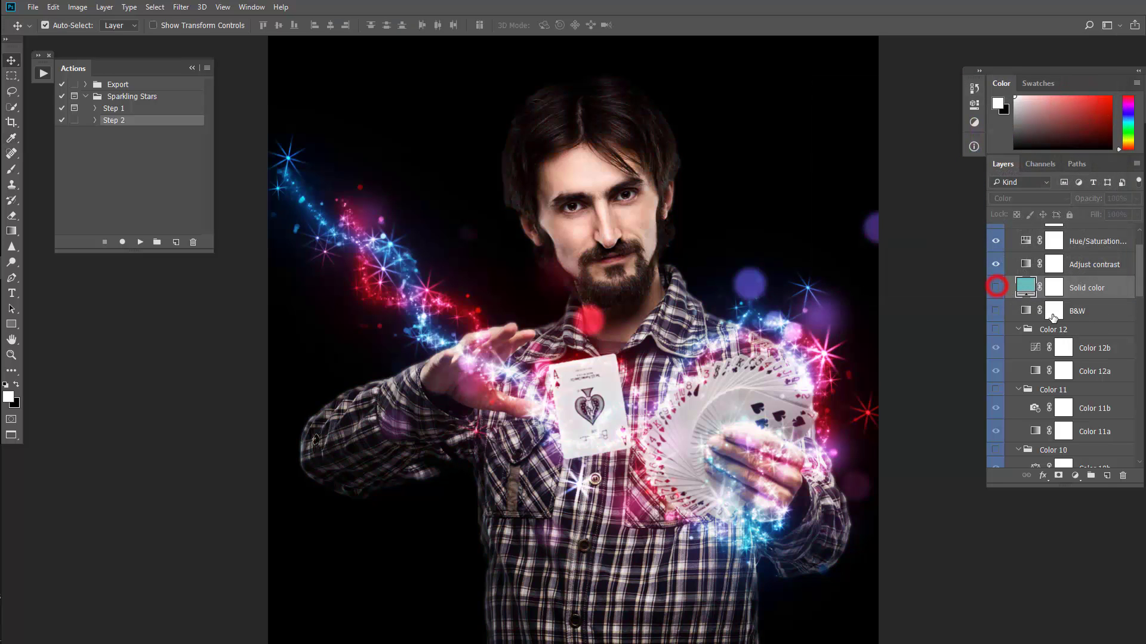
{"action": "left_click", "coordinate": [995, 311]}
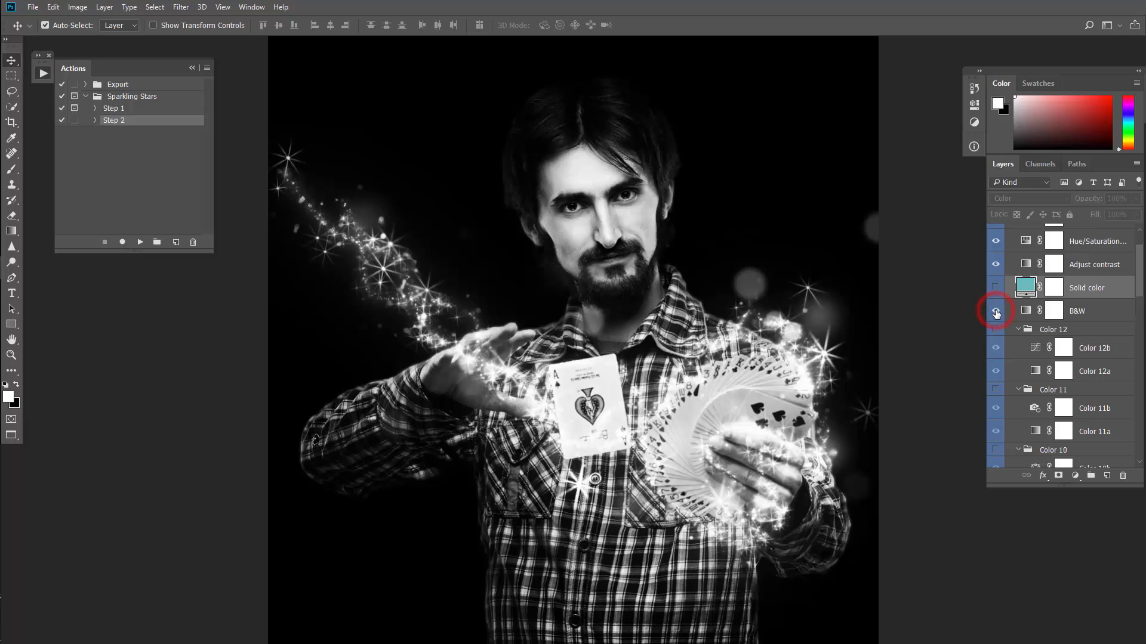
{"action": "left_click", "coordinate": [995, 311]}
Step: Preview the Color 12 and Color 11 groups on the photo, leaving both switched off
{"action": "scroll", "coordinate": [996, 311], "scroll_direction": "down", "scroll_amount": 2}
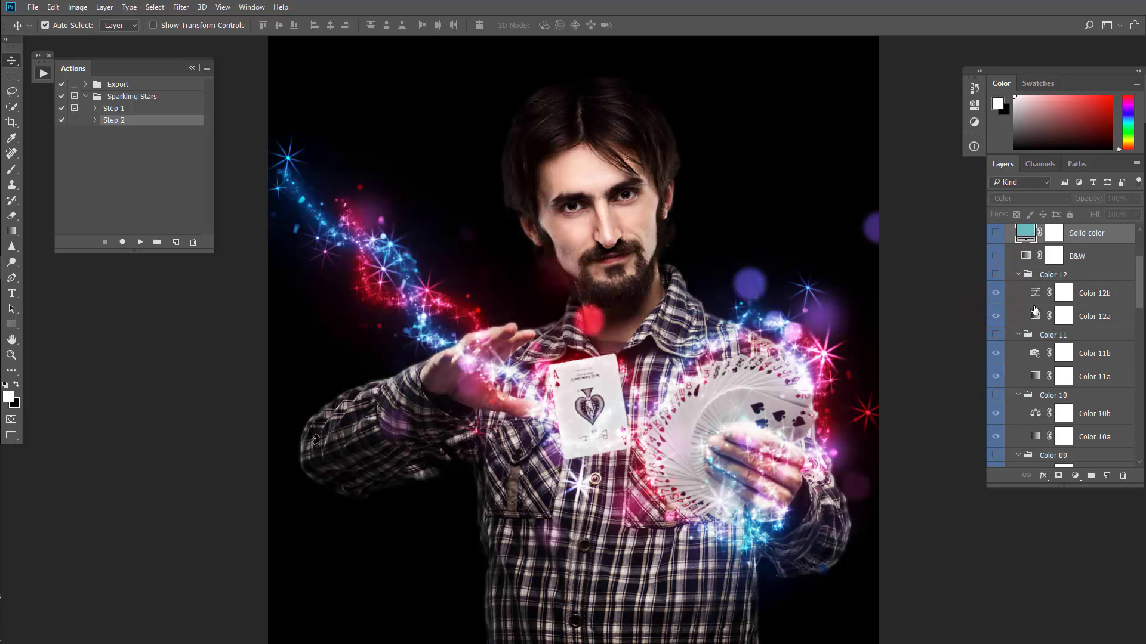
{"action": "left_click", "coordinate": [995, 274]}
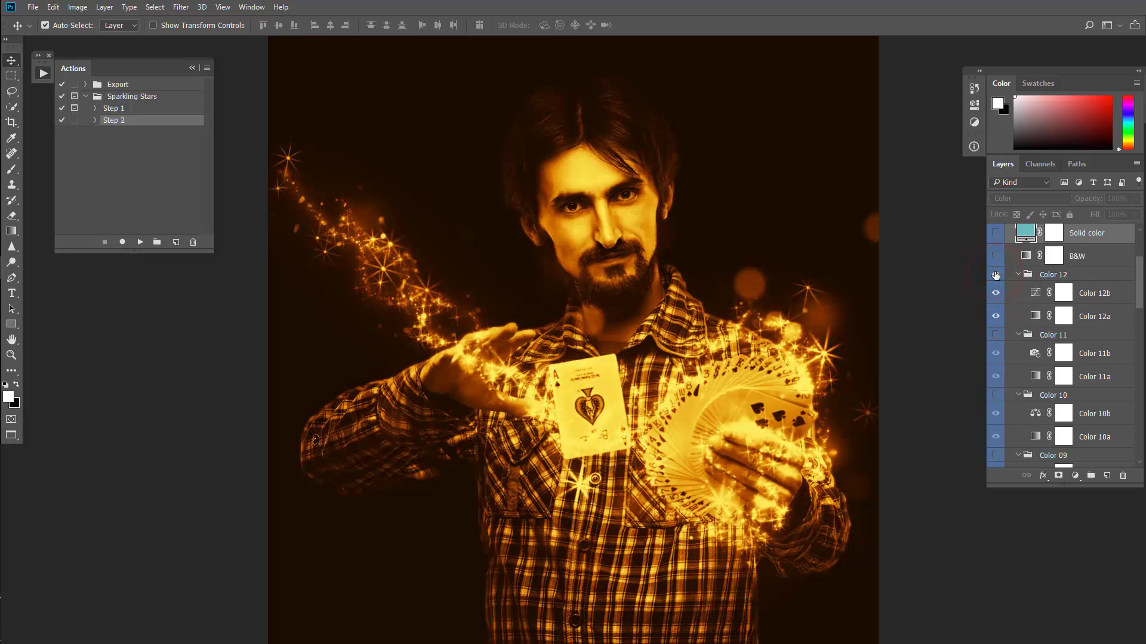
{"action": "left_click", "coordinate": [995, 274]}
{"action": "left_click", "coordinate": [995, 334]}
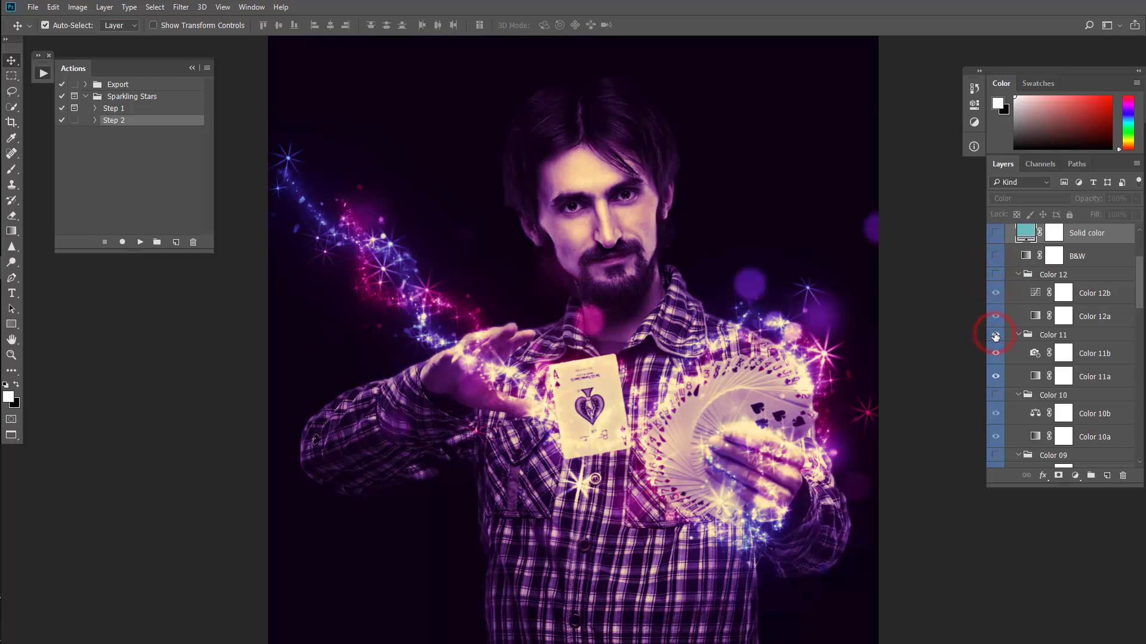
{"action": "left_click", "coordinate": [995, 335]}
Step: Preview the Color 10 group by toggling its visibility, and try the same for the Color 09 group
{"action": "scroll", "coordinate": [999, 346], "scroll_direction": "down", "scroll_amount": 3}
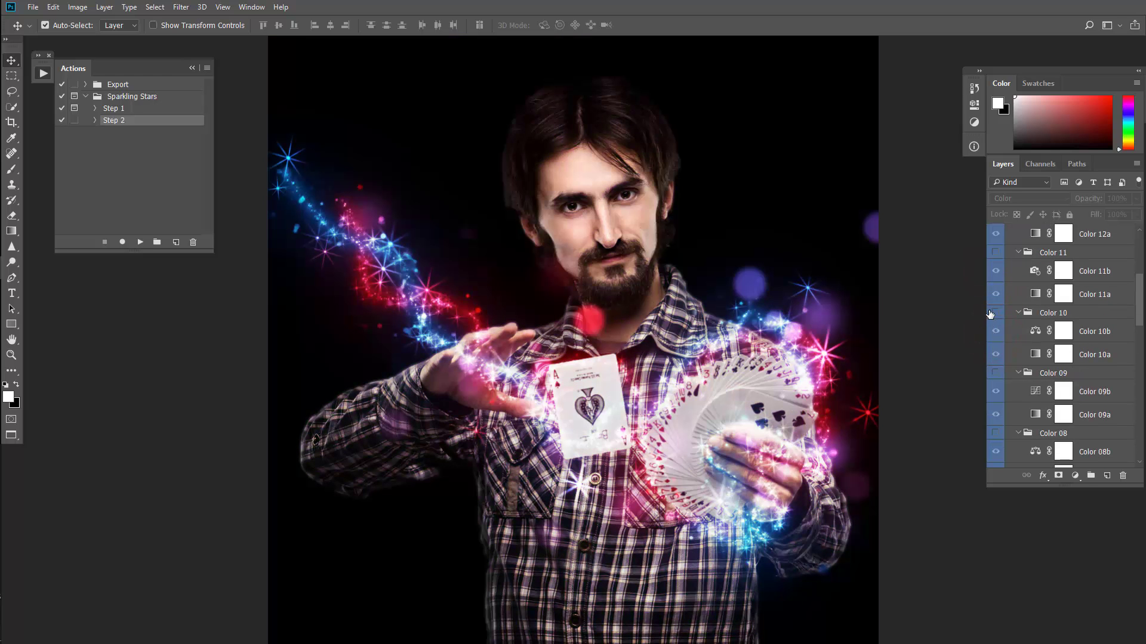
{"action": "left_click", "coordinate": [995, 313]}
{"action": "left_click", "coordinate": [996, 312]}
{"action": "scroll", "coordinate": [997, 312], "scroll_direction": "down", "scroll_amount": 2}
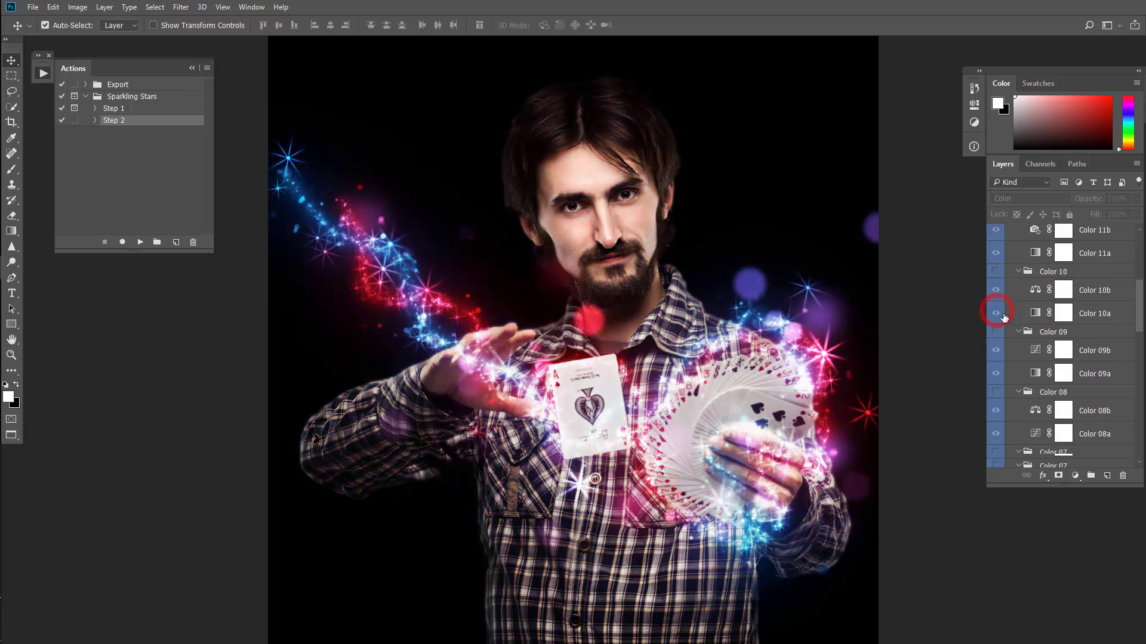
{"action": "left_click", "coordinate": [996, 318]}
{"action": "left_click", "coordinate": [995, 319]}
Step: Preview the Color 08 and Color 07 groups on the photo, hiding each one again
{"action": "scroll", "coordinate": [995, 322], "scroll_direction": "down", "scroll_amount": 2}
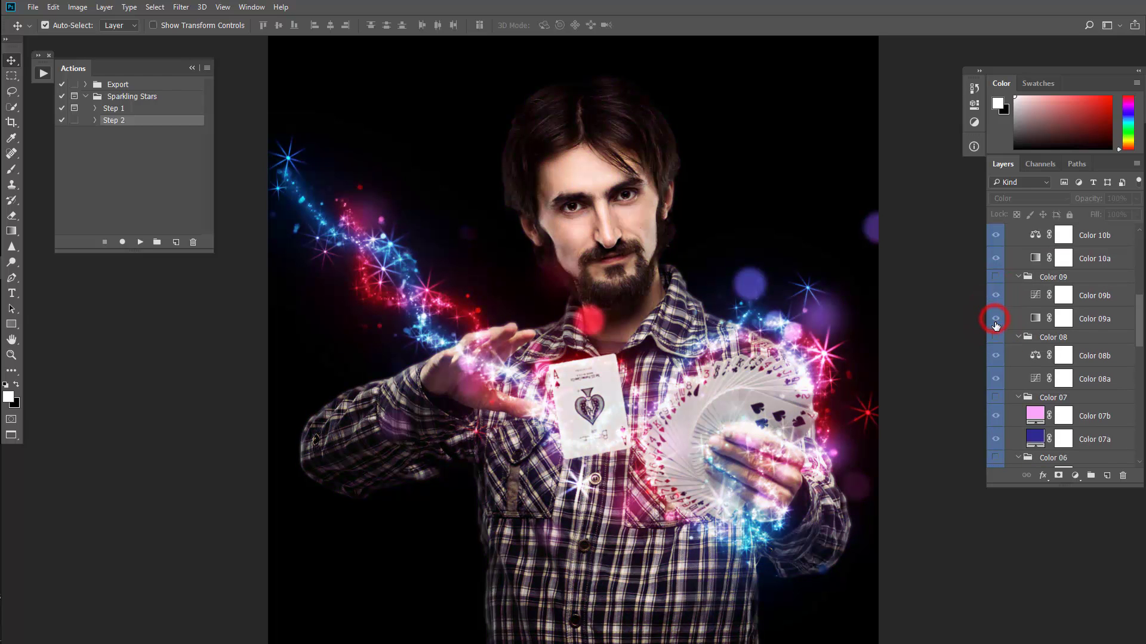
{"action": "left_click", "coordinate": [995, 338]}
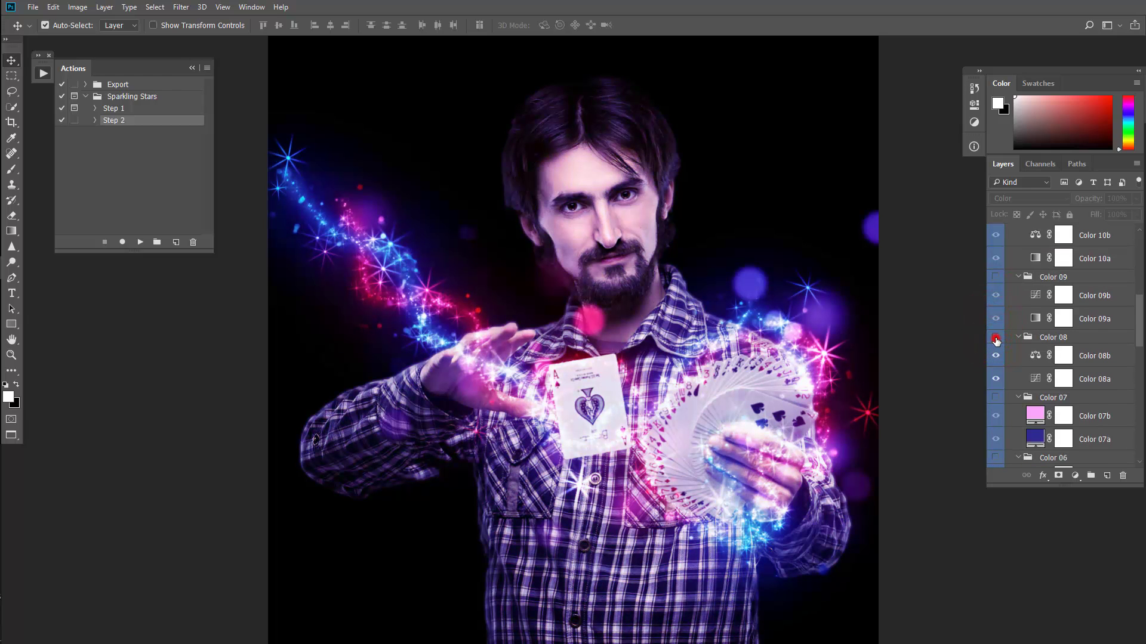
{"action": "left_click", "coordinate": [996, 337]}
{"action": "scroll", "coordinate": [995, 339], "scroll_direction": "down", "scroll_amount": 2}
{"action": "left_click", "coordinate": [995, 343]}
{"action": "left_click", "coordinate": [996, 342]}
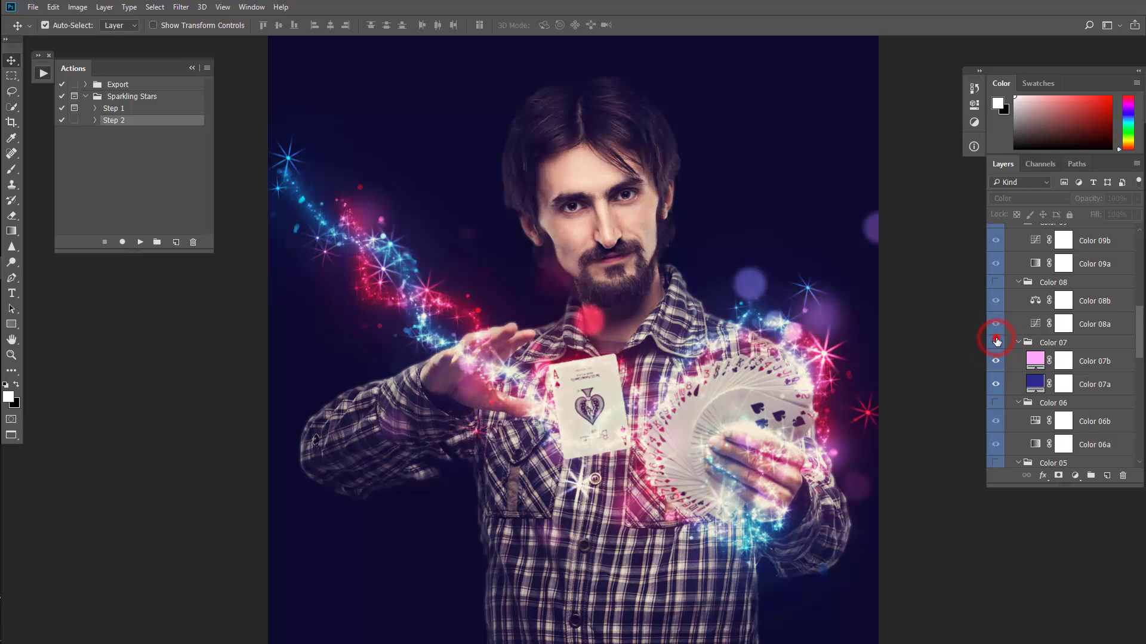
{"action": "left_click", "coordinate": [995, 342]}
Step: Switch the Color 06 and Color 05 groups on and off one after another to compare their looks
{"action": "scroll", "coordinate": [997, 341], "scroll_direction": "down", "scroll_amount": 3}
{"action": "left_click", "coordinate": [995, 307]}
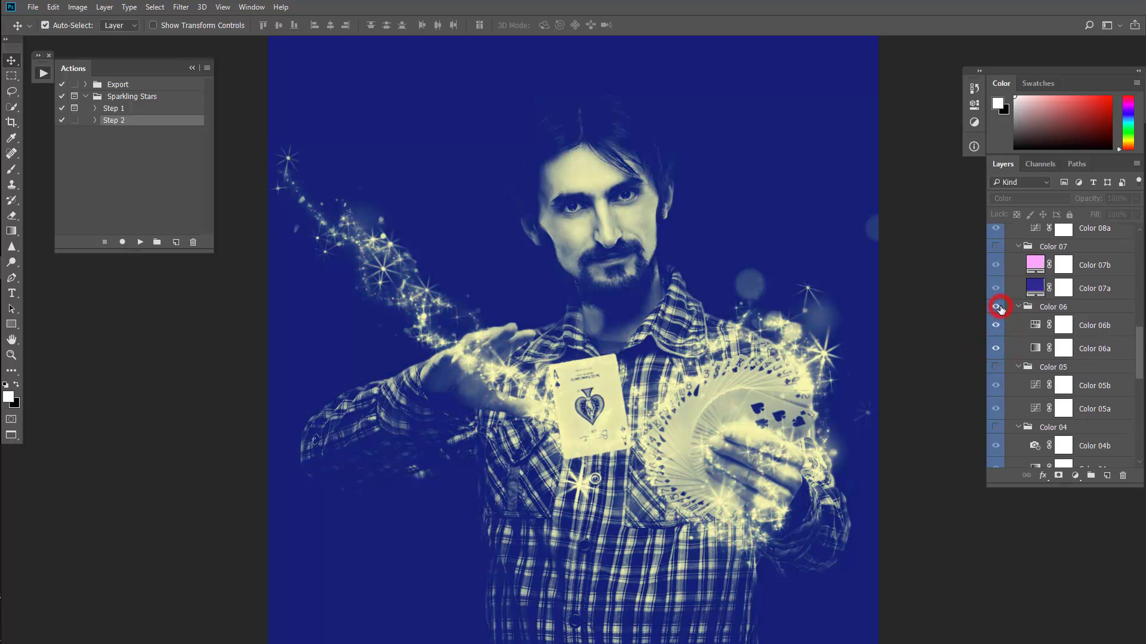
{"action": "left_click", "coordinate": [996, 307]}
{"action": "scroll", "coordinate": [1001, 322], "scroll_direction": "down", "scroll_amount": 2}
{"action": "left_click", "coordinate": [997, 326]}
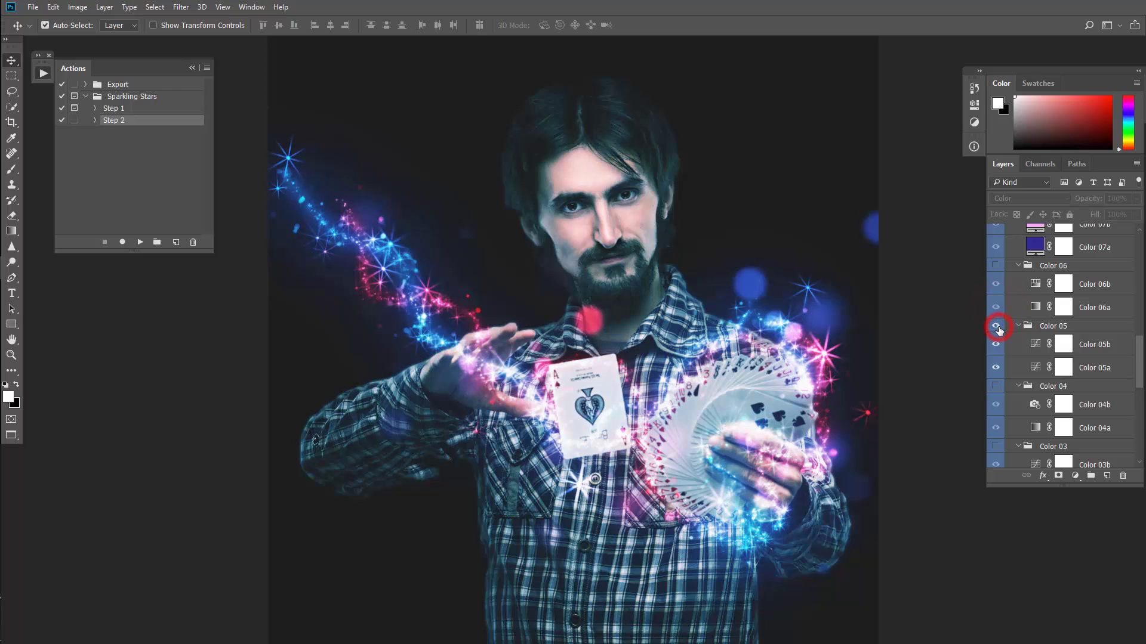
{"action": "left_click", "coordinate": [997, 327]}
Step: Preview the Color 04 and Color 03 groups one at a time, turning each off again
{"action": "scroll", "coordinate": [999, 329], "scroll_direction": "down", "scroll_amount": 2}
{"action": "left_click", "coordinate": [997, 349]}
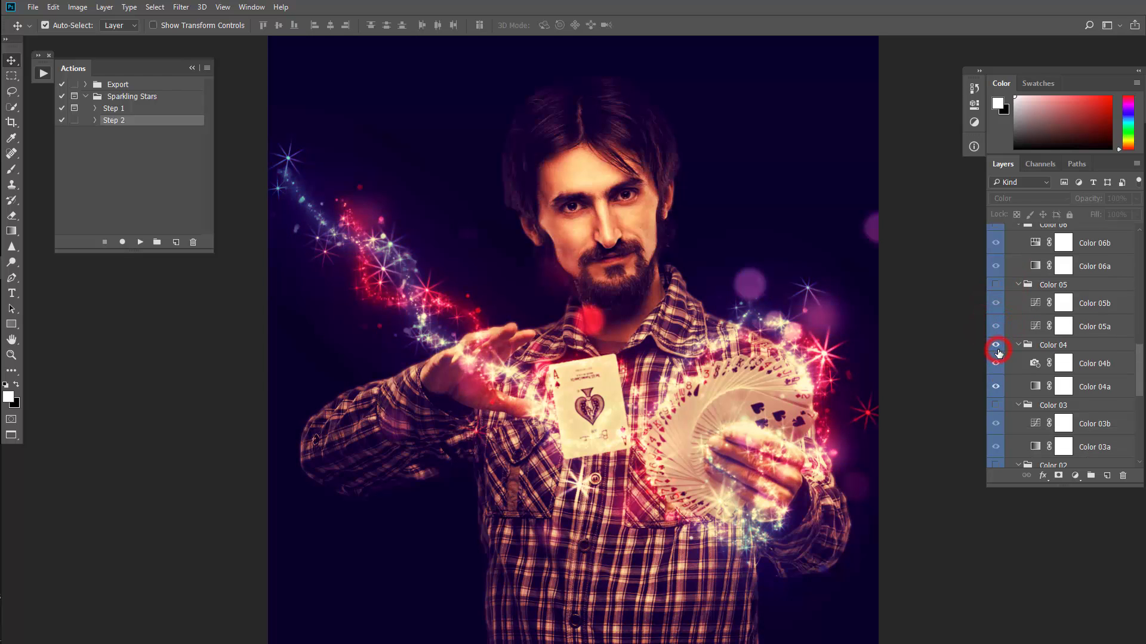
{"action": "left_click", "coordinate": [996, 349]}
{"action": "scroll", "coordinate": [999, 346], "scroll_direction": "down", "scroll_amount": 3}
{"action": "left_click", "coordinate": [997, 337]}
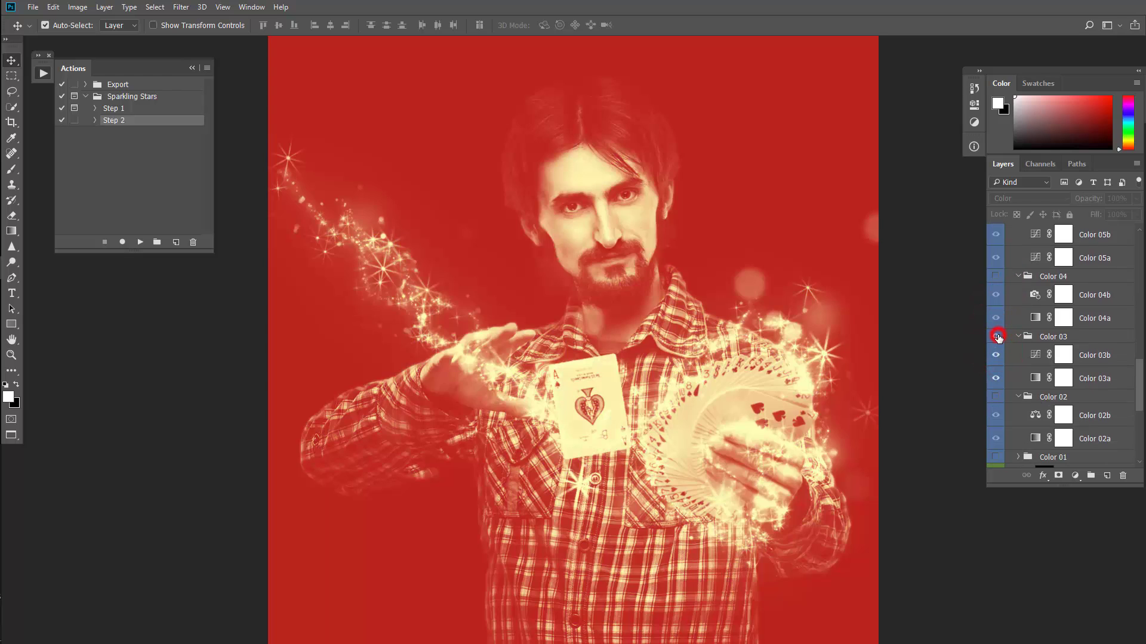
{"action": "left_click", "coordinate": [996, 337]}
Step: Toggle the visibility of the Color 02 and Color 01 groups to compare the last two colour looks
{"action": "scroll", "coordinate": [998, 339], "scroll_direction": "down", "scroll_amount": 2}
{"action": "left_click", "coordinate": [997, 342]}
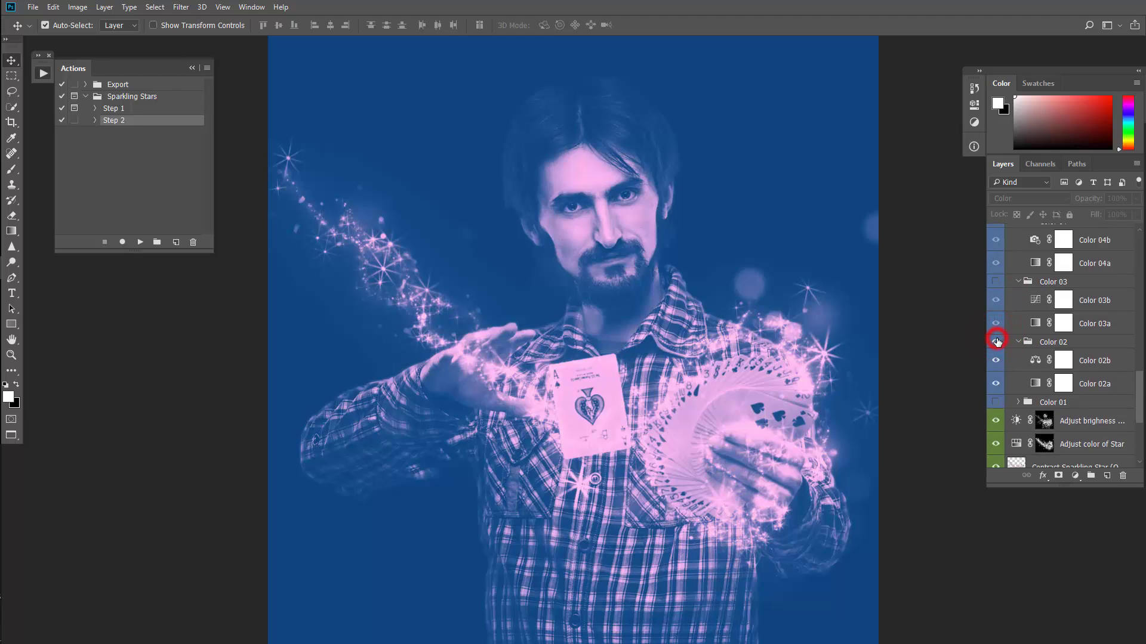
{"action": "left_click", "coordinate": [996, 341]}
{"action": "scroll", "coordinate": [997, 341], "scroll_direction": "down", "scroll_amount": 3}
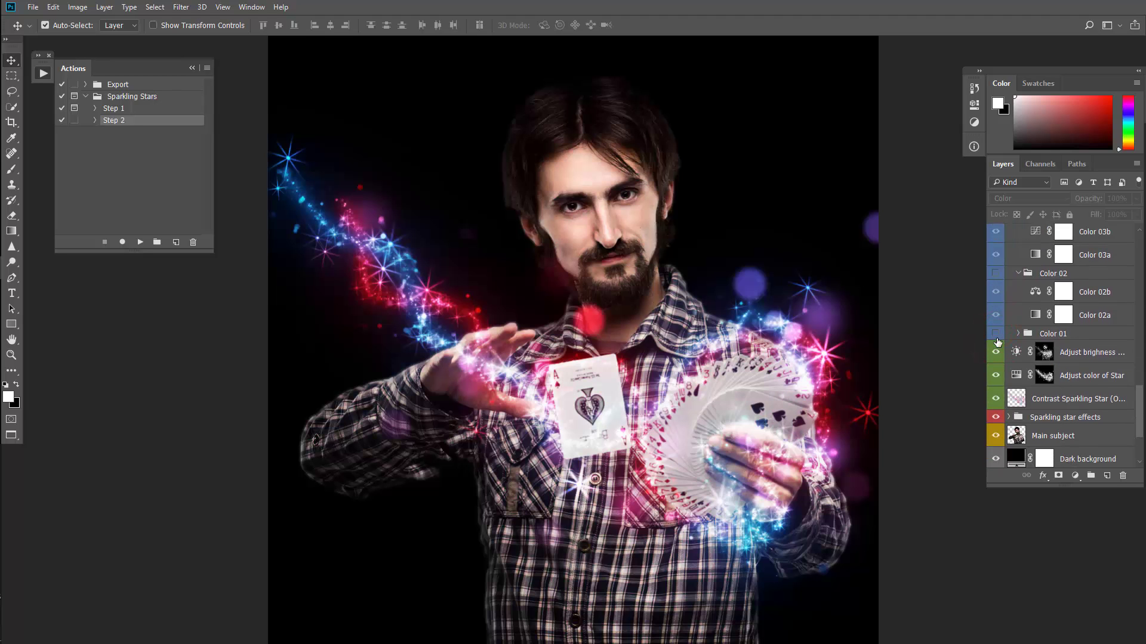
{"action": "left_click", "coordinate": [996, 334]}
{"action": "left_click", "coordinate": [996, 334]}
Step: Set Brightness to 4 on the star brightness adjustment layer and test Contrast at -46 and 51 before bringing it back near the middle
{"action": "scroll", "coordinate": [1021, 331], "scroll_direction": "down", "scroll_amount": 3}
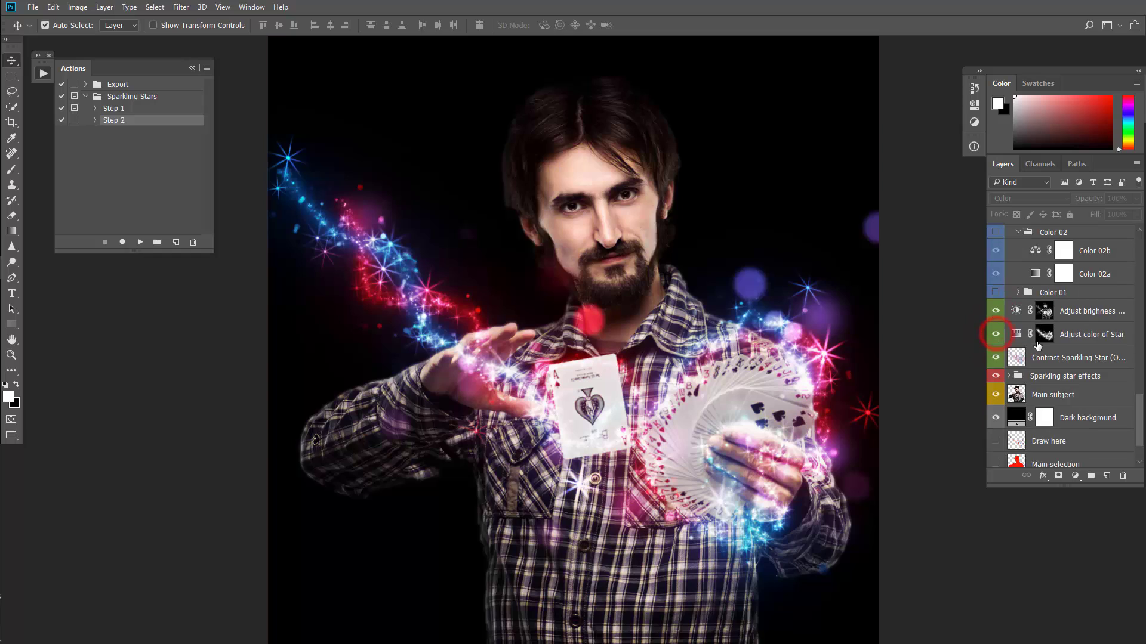
{"action": "double_click", "coordinate": [1017, 286]}
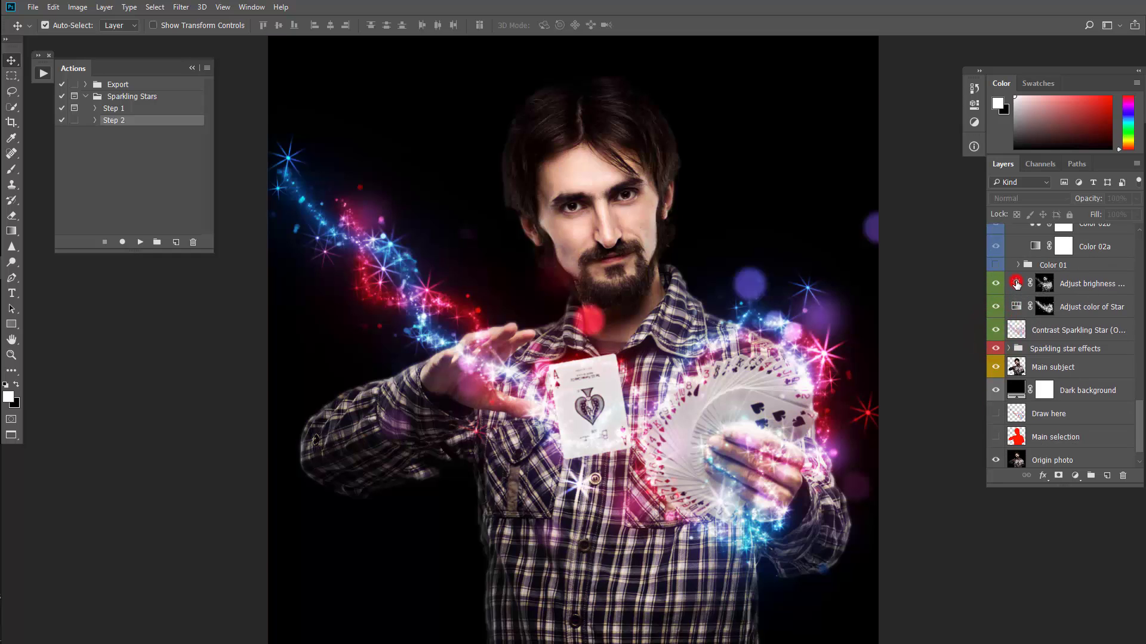
{"action": "left_click", "coordinate": [885, 156]}
{"action": "left_click_drag", "start_coordinate": [899, 155], "coordinate": [826, 181]}
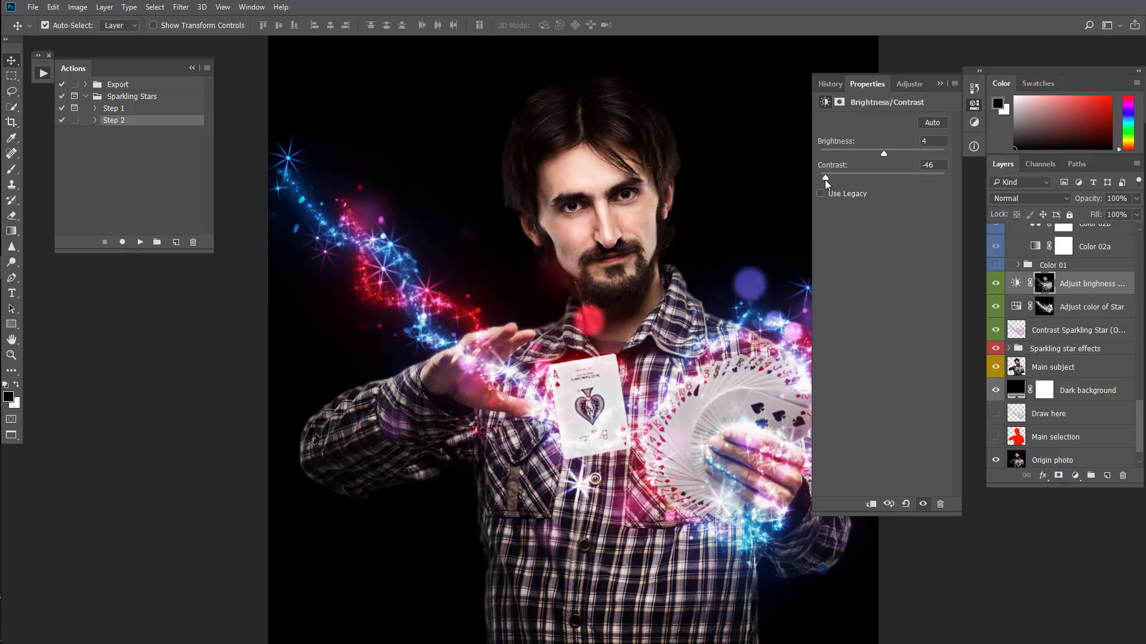
{"action": "left_click", "coordinate": [917, 174]}
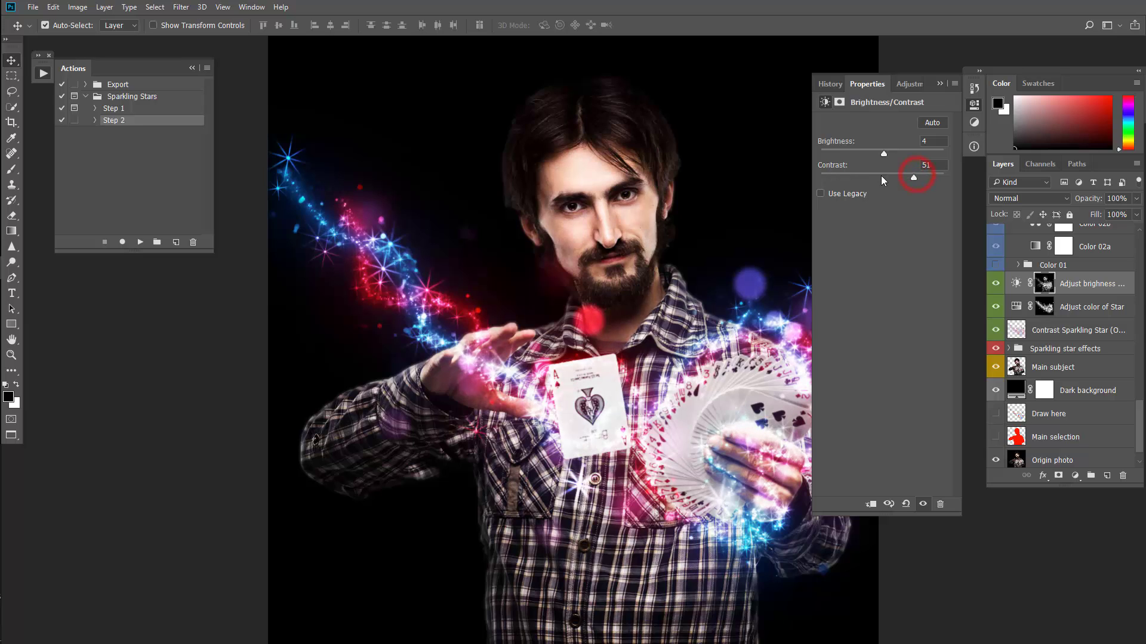
{"action": "left_click", "coordinate": [882, 177]}
Step: Shift the hue of the Adjust color of Star layer to +9 and close its properties
{"action": "left_click", "coordinate": [1017, 306]}
{"action": "mouse_move", "coordinate": [884, 167]}
{"action": "left_mouse_down"}
{"action": "mouse_move", "coordinate": [927, 169]}
{"action": "mouse_move", "coordinate": [835, 169]}
{"action": "mouse_move", "coordinate": [922, 172]}
{"action": "mouse_move", "coordinate": [884, 172]}
{"action": "left_mouse_up"}
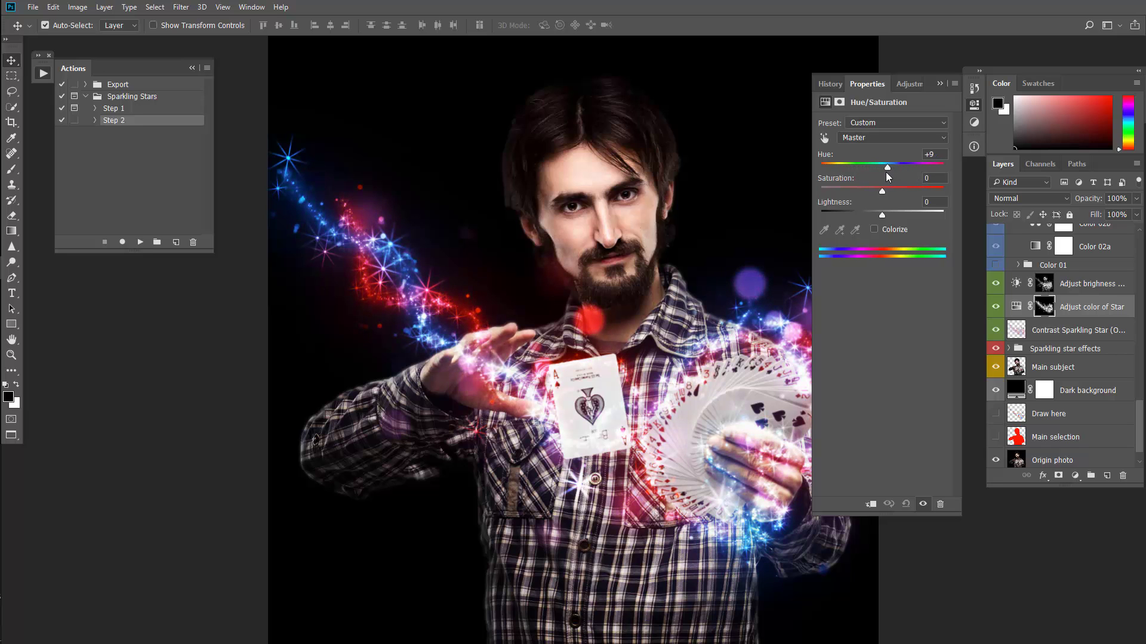
{"action": "left_click", "coordinate": [868, 90]}
Step: Select the Dark background layer and toggle its visibility to compare the backdrop with and without it
{"action": "scroll", "coordinate": [1044, 328], "scroll_direction": "down", "scroll_amount": 1}
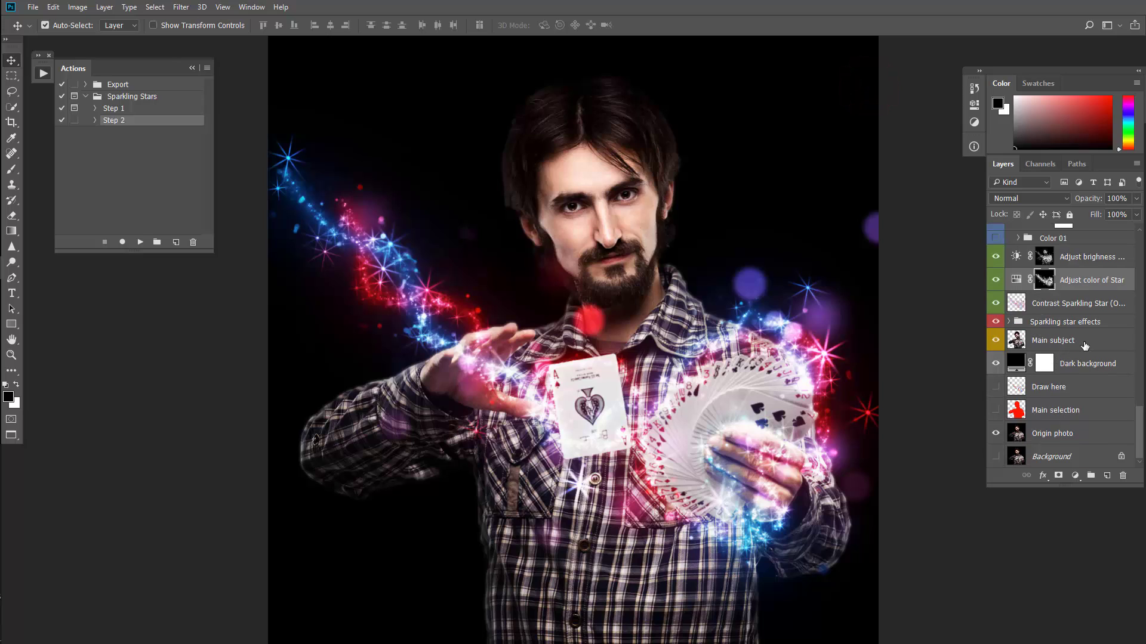
{"action": "left_click", "coordinate": [1024, 365]}
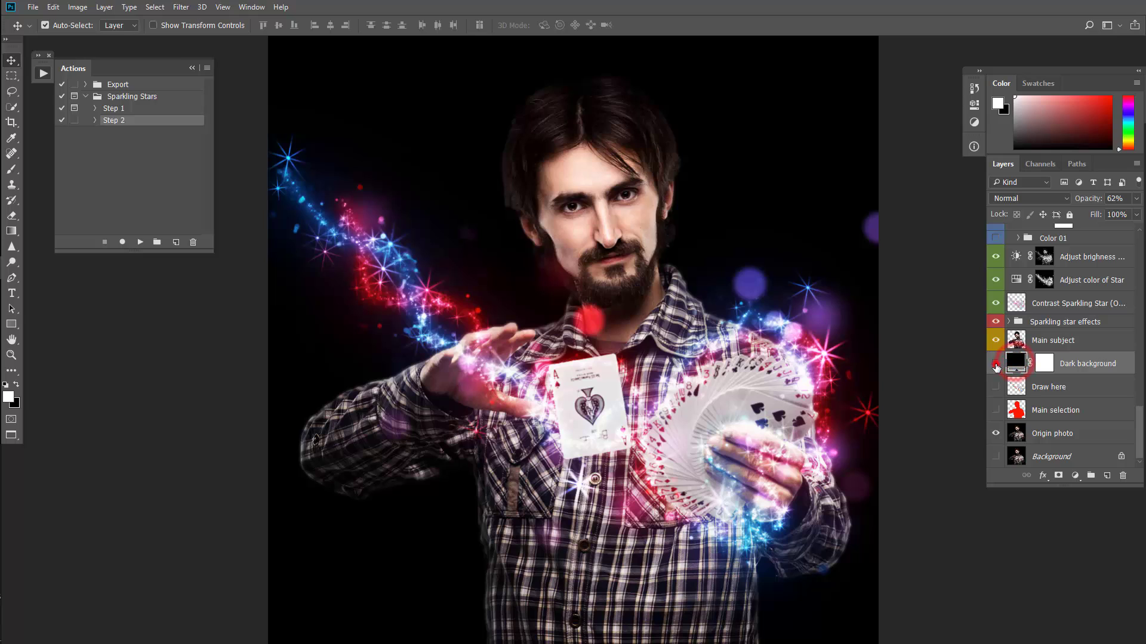
{"action": "left_click", "coordinate": [995, 364]}
{"action": "left_click", "coordinate": [995, 364]}
Step: Recolour the Dark background fill to a deep purple with a hue of about 251 and lower its opacity to 28%
{"action": "double_click", "coordinate": [1014, 363]}
{"action": "left_click", "coordinate": [934, 180]}
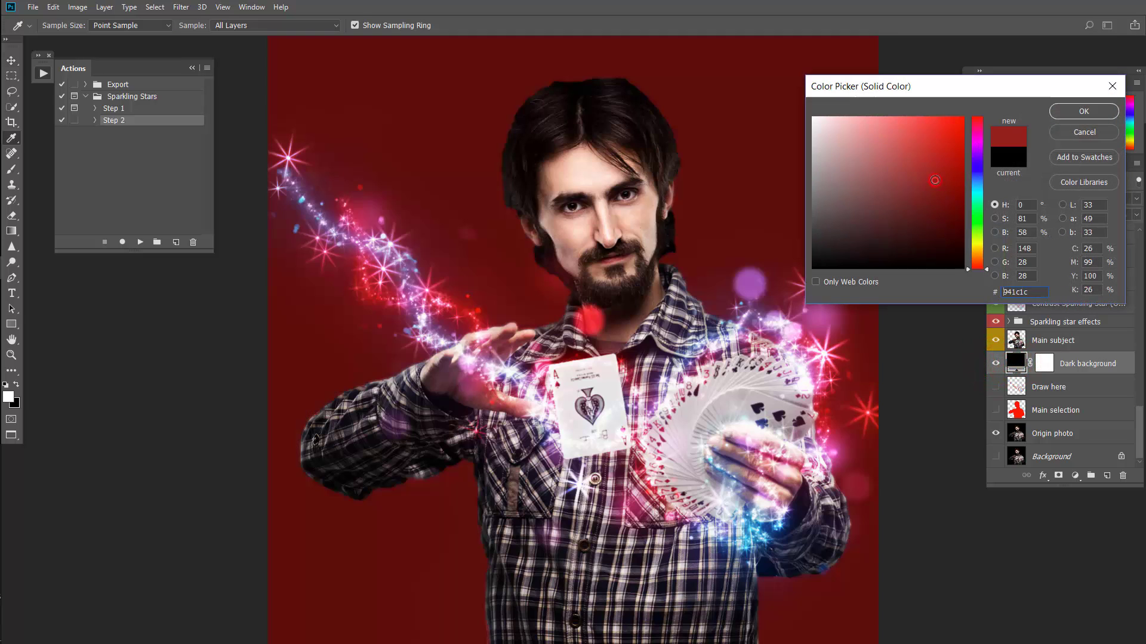
{"action": "left_click", "coordinate": [976, 153]}
{"action": "left_click", "coordinate": [972, 163]}
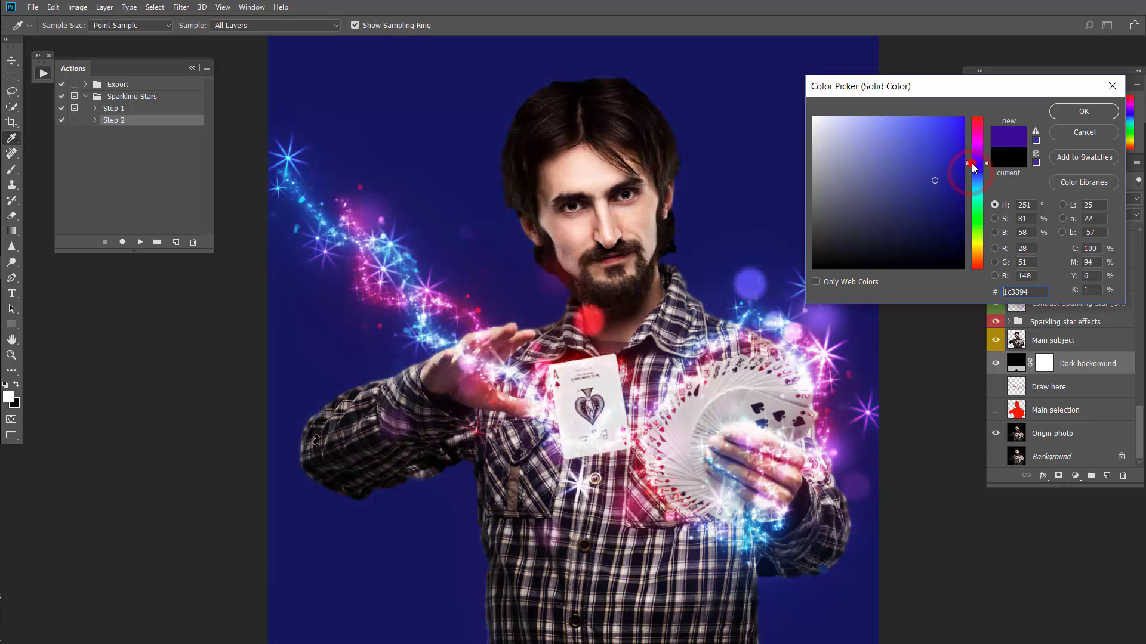
{"action": "left_click", "coordinate": [1083, 112]}
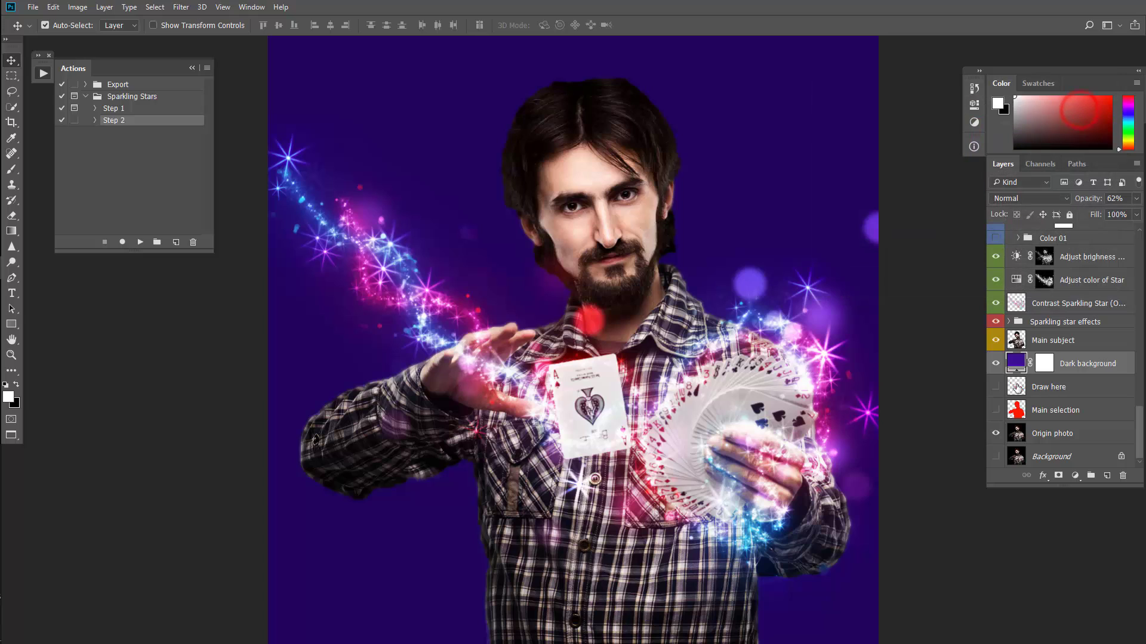
{"action": "left_click_drag", "start_coordinate": [1088, 203], "coordinate": [1023, 207]}
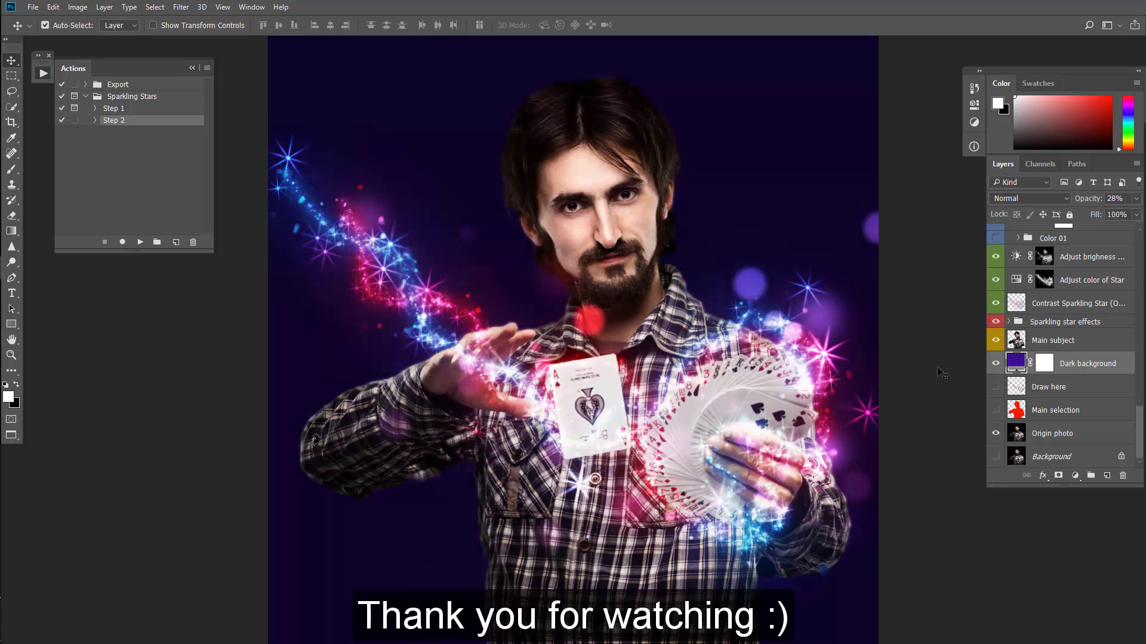